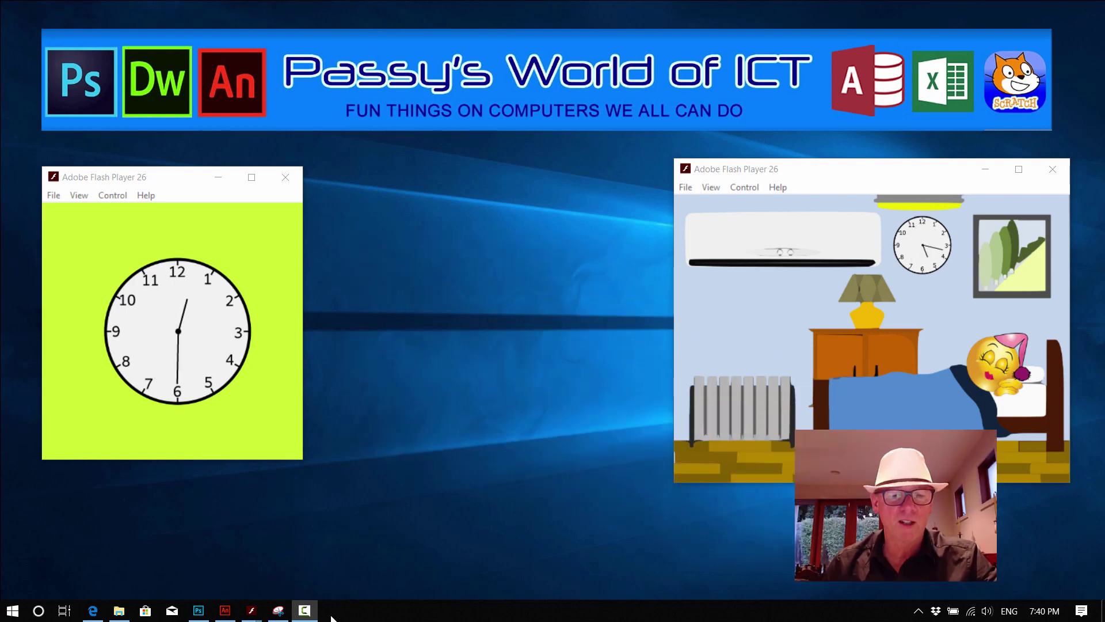
# Step: Switch to Adobe Animate and review the finished clock animation's timeline, library items and document properties
pyautogui.click(224, 610)
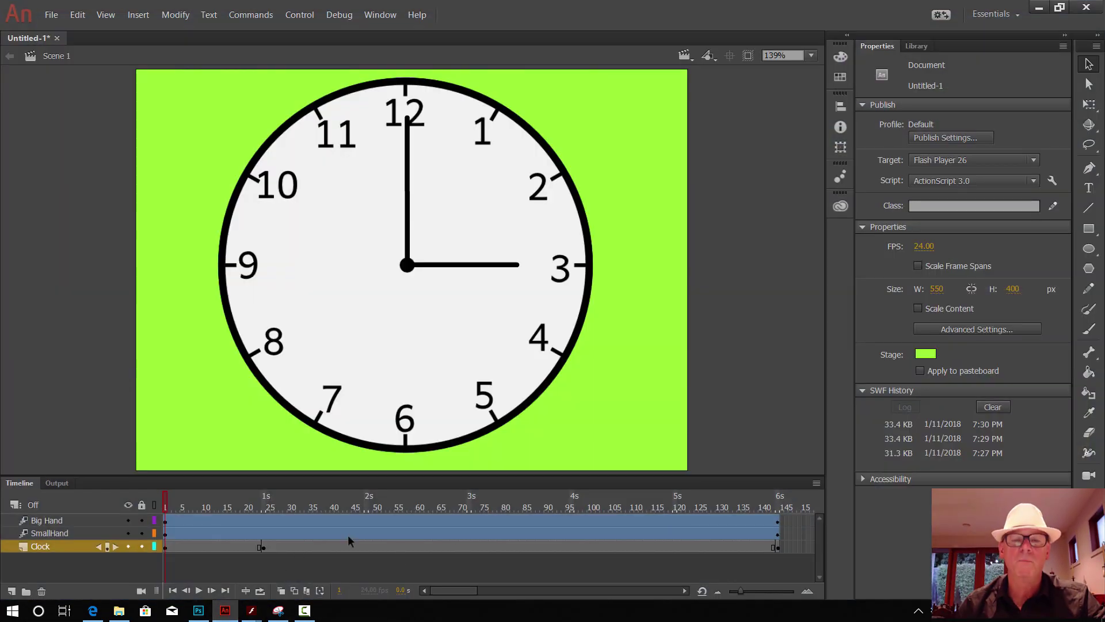
pyautogui.moveTo(167, 503); pyautogui.dragTo(158, 527)
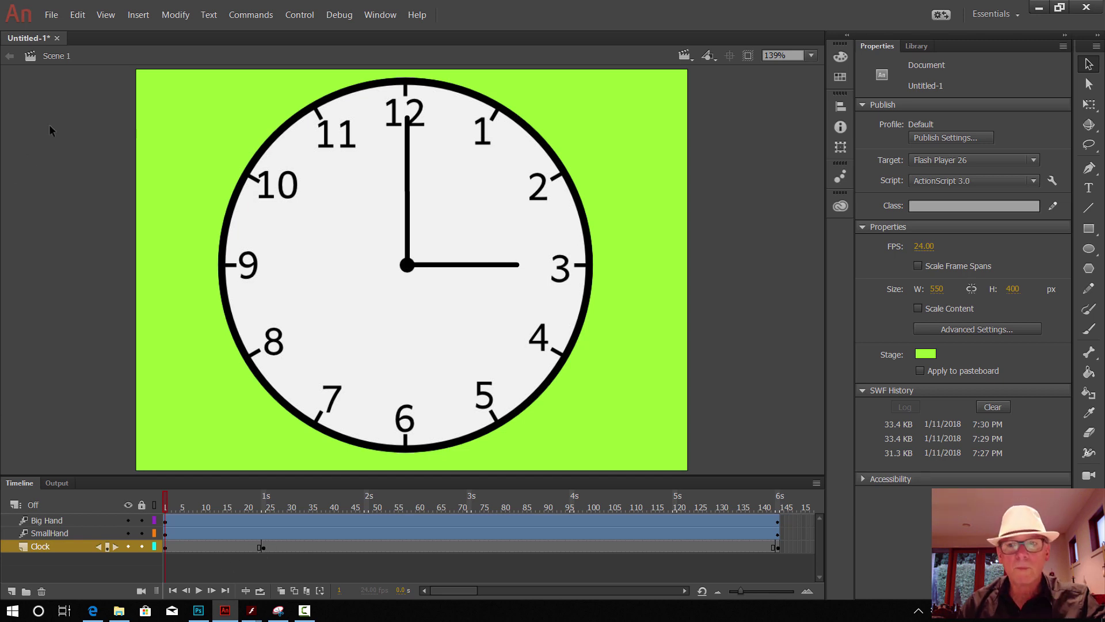
pyautogui.click(917, 46)
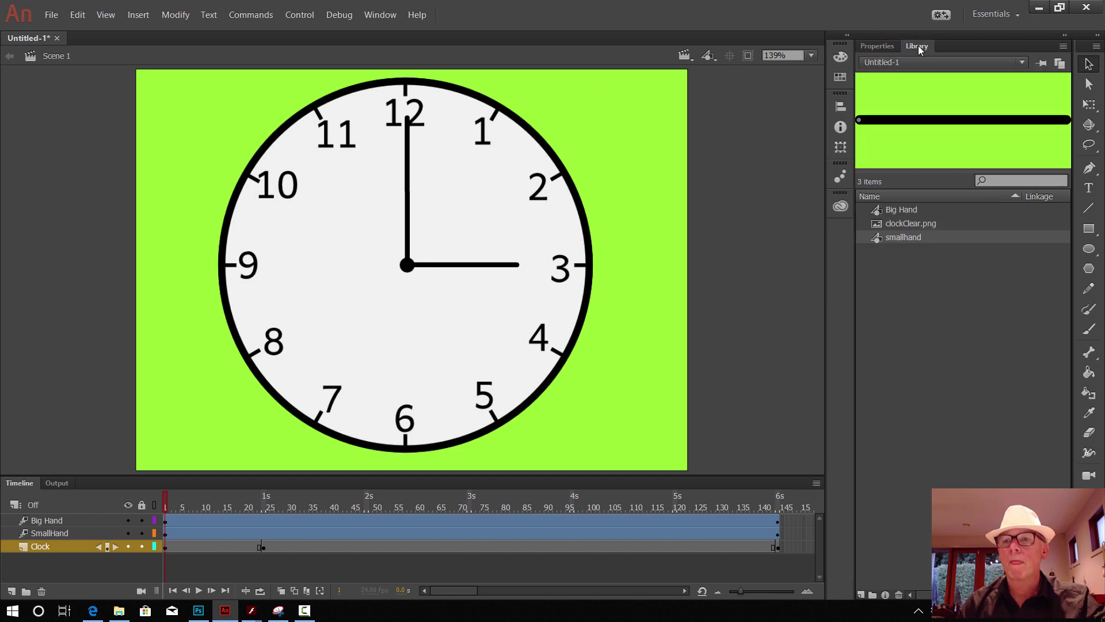
pyautogui.click(878, 46)
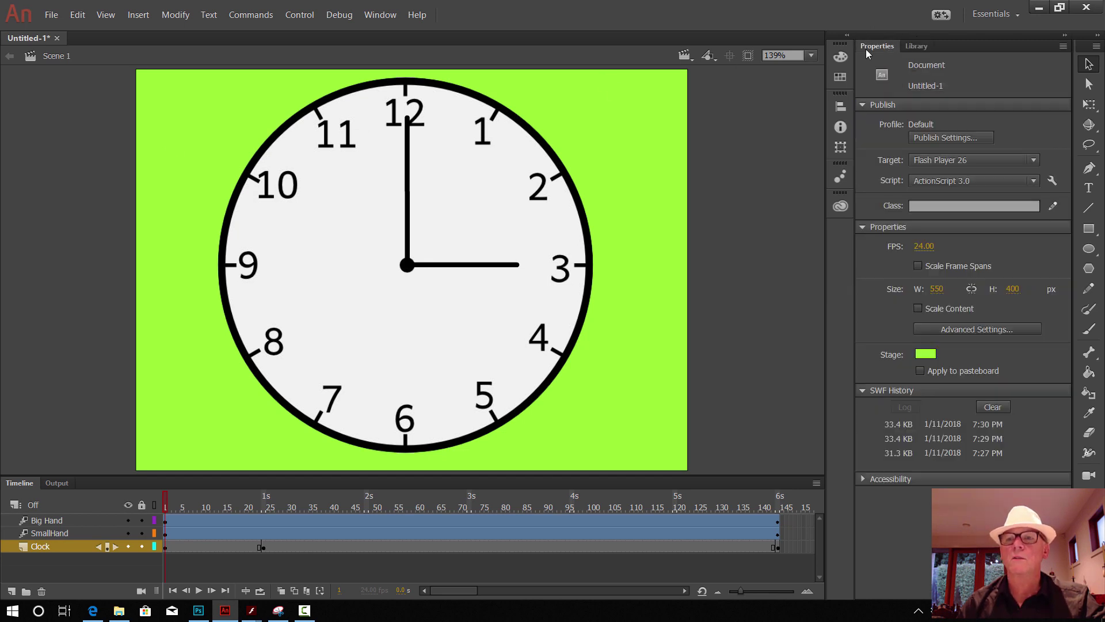
# Step: Create a new ActionScript 3.0 document of 550 by 400 px at 24 fps
pyautogui.click(51, 17)
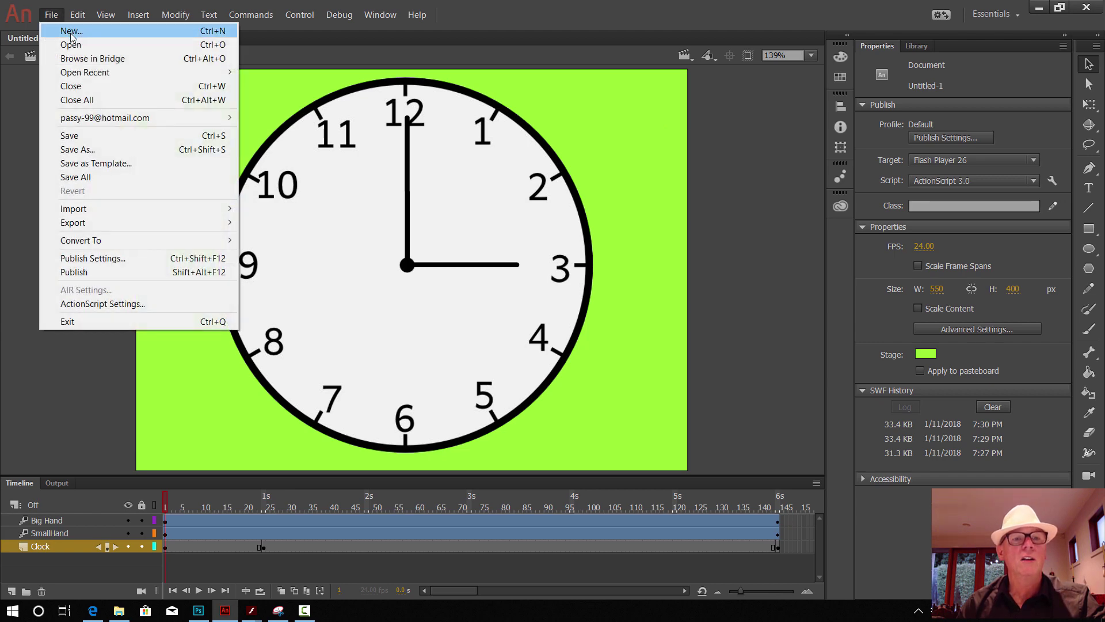
pyautogui.click(72, 32)
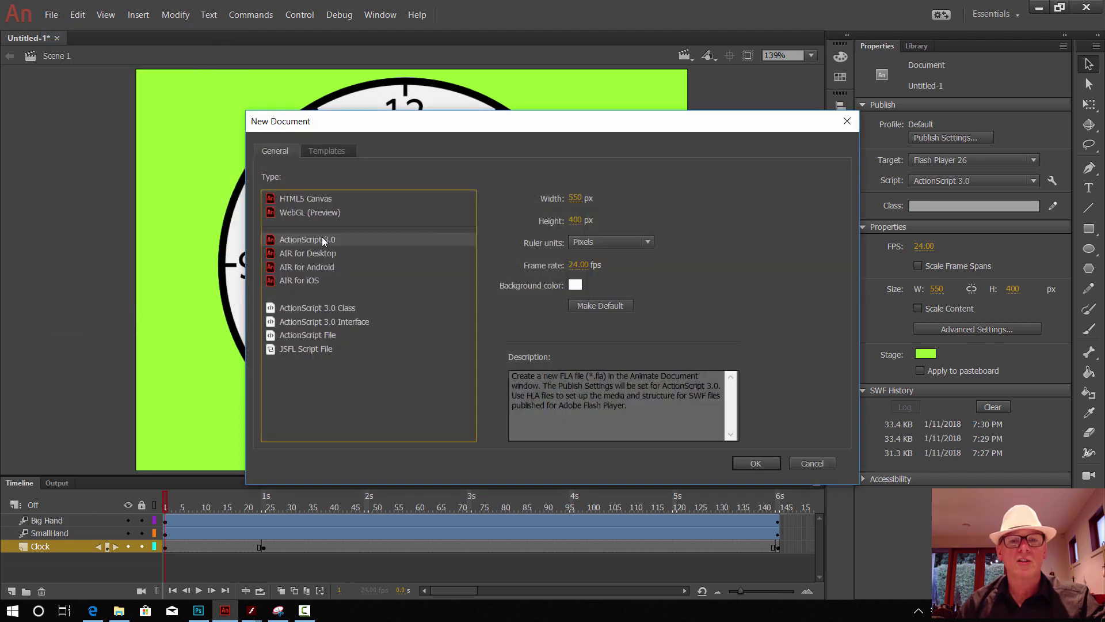
pyautogui.click(756, 463)
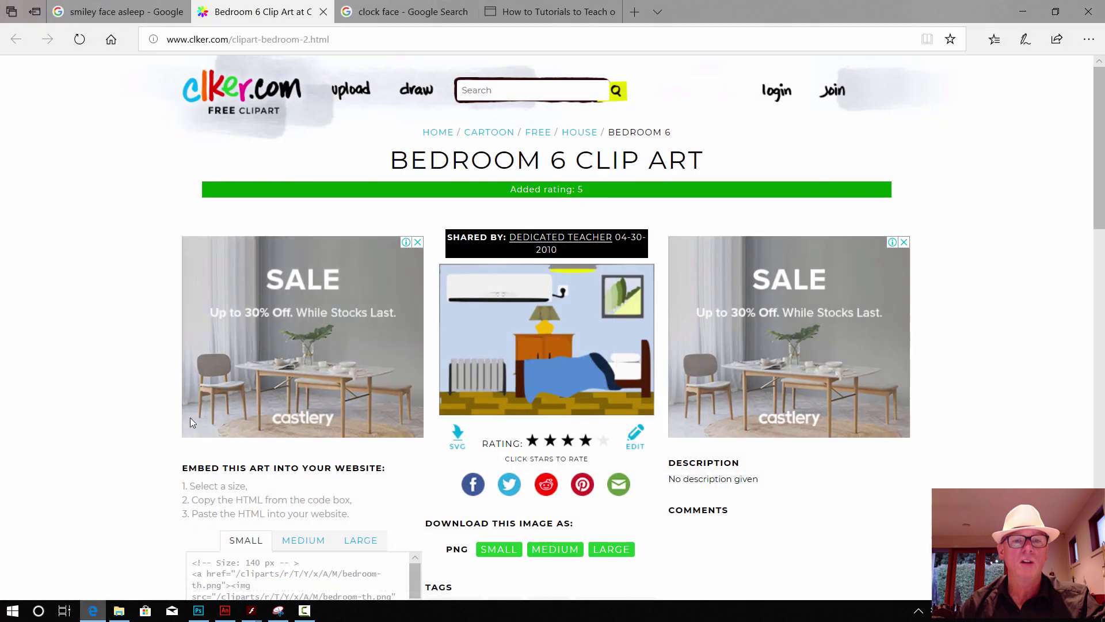
# Step: View the Bedroom 6 clip art in the browser, and open the ClickrRoomOrigPNG image in Photoshop
pyautogui.click(92, 610)
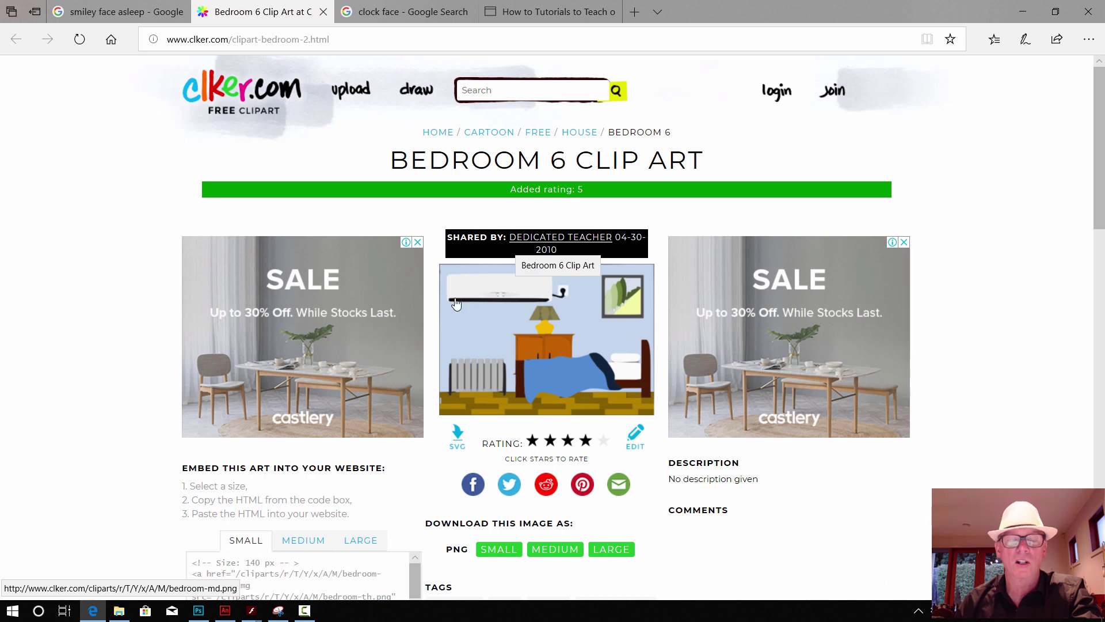
pyautogui.click(198, 614)
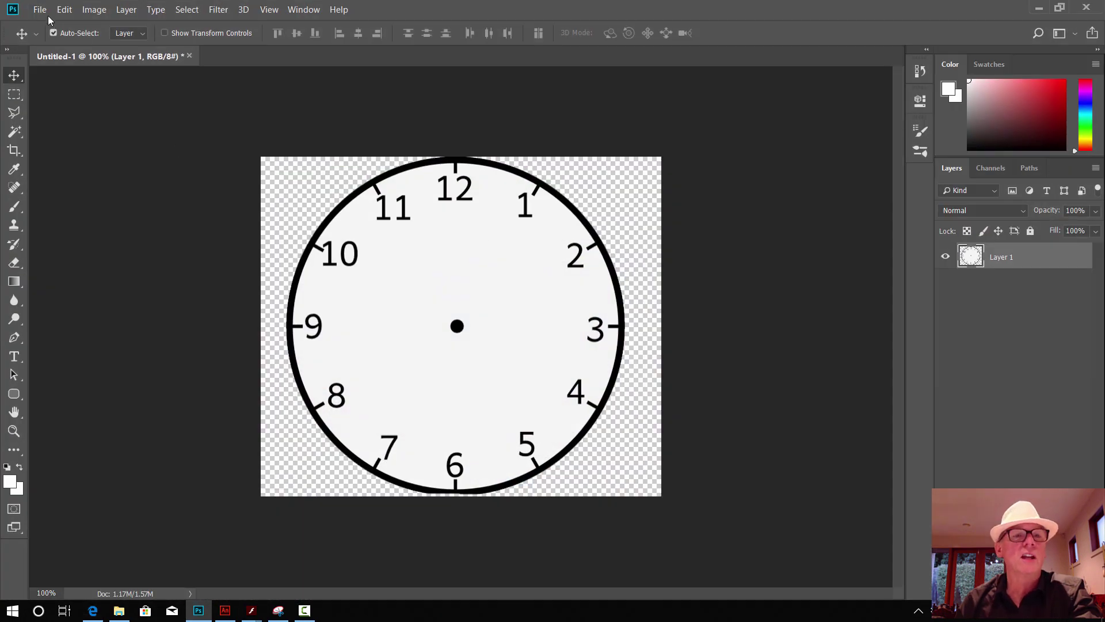
pyautogui.click(39, 10)
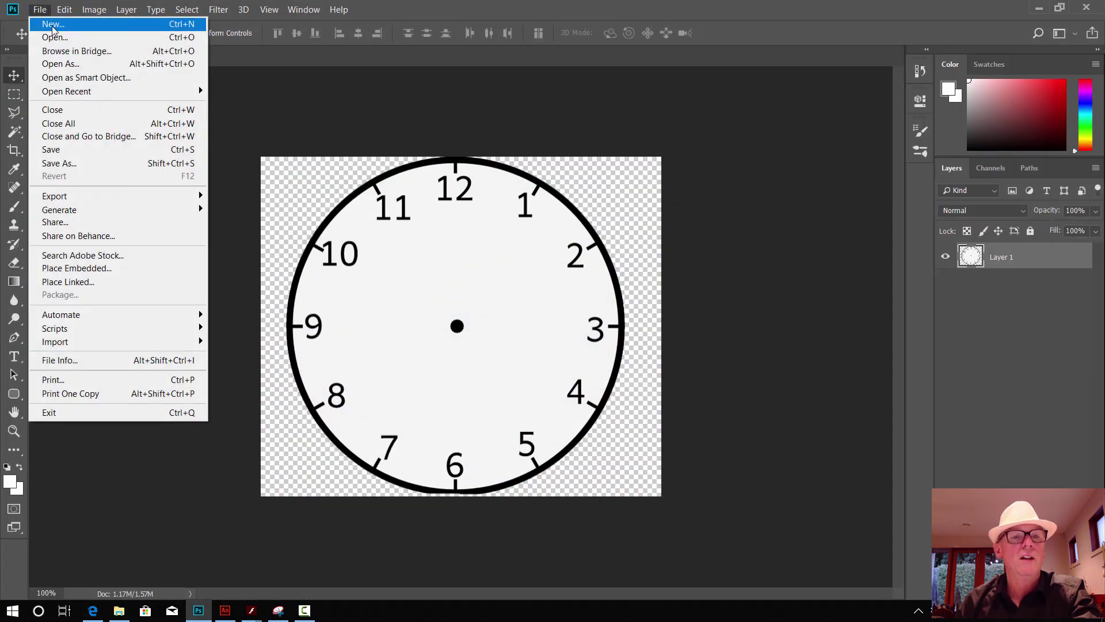
pyautogui.click(55, 37)
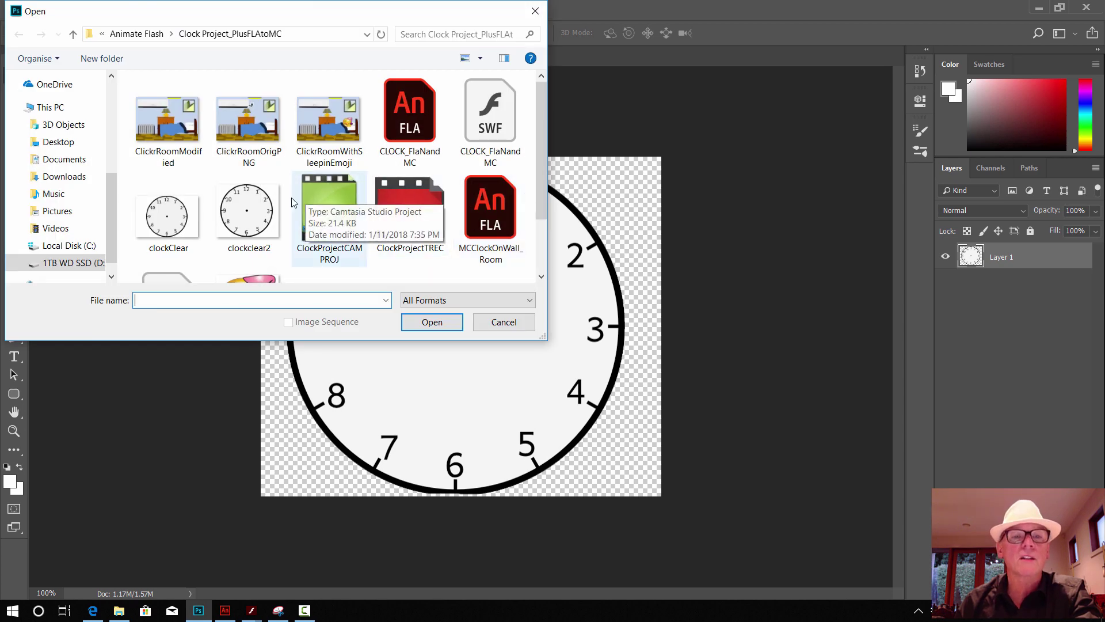
pyautogui.click(249, 121)
pyautogui.click(435, 323)
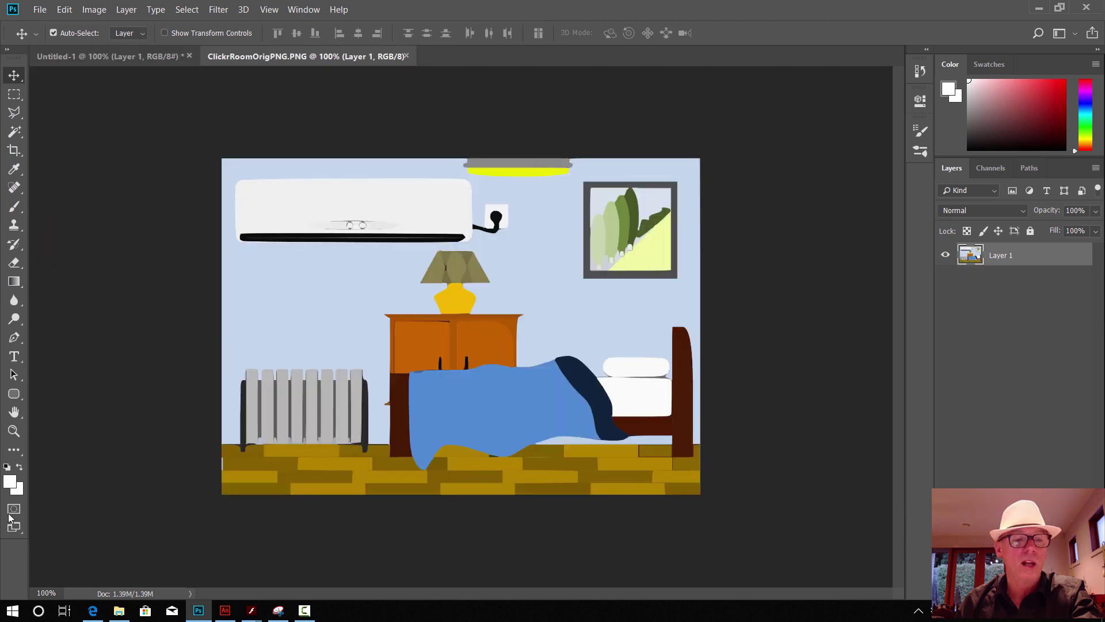
# Step: Examine the wall socket beside the air conditioner up close, and fit the whole bedroom image on screen
pyautogui.click(14, 432)
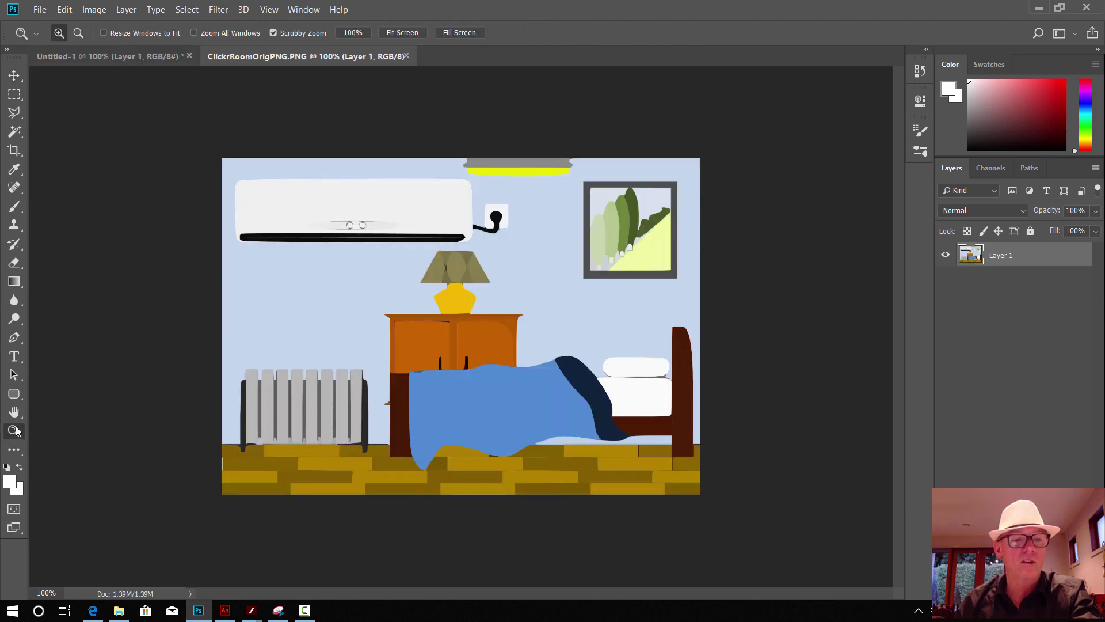
pyautogui.click(467, 215)
pyautogui.scroll(3, 472, 190)
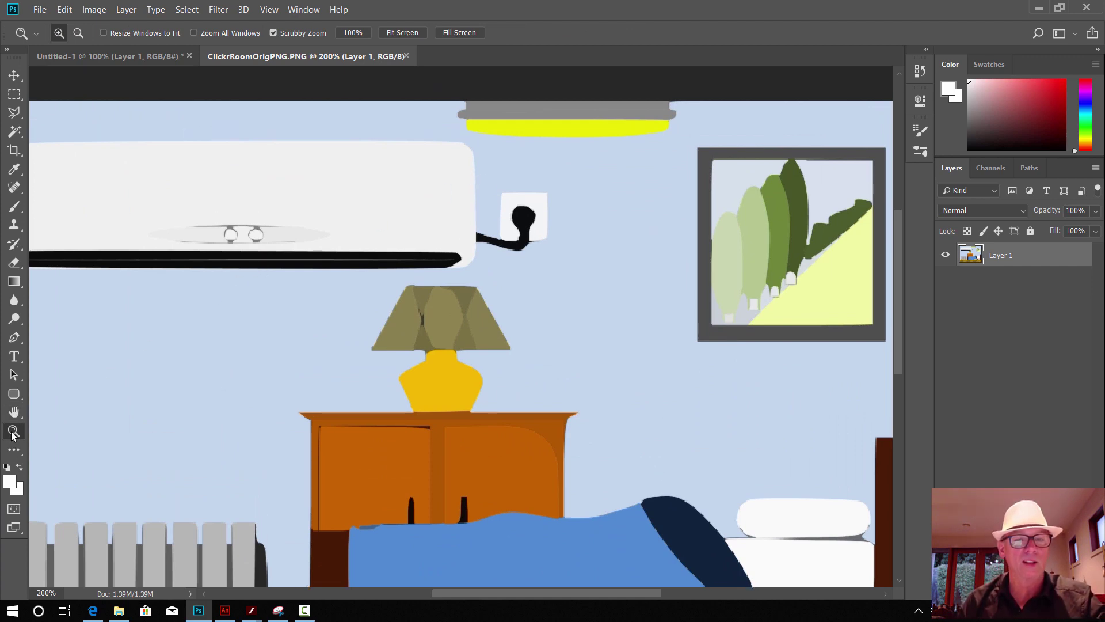
pyautogui.click(547, 221)
pyautogui.click(549, 218)
pyautogui.click(549, 218)
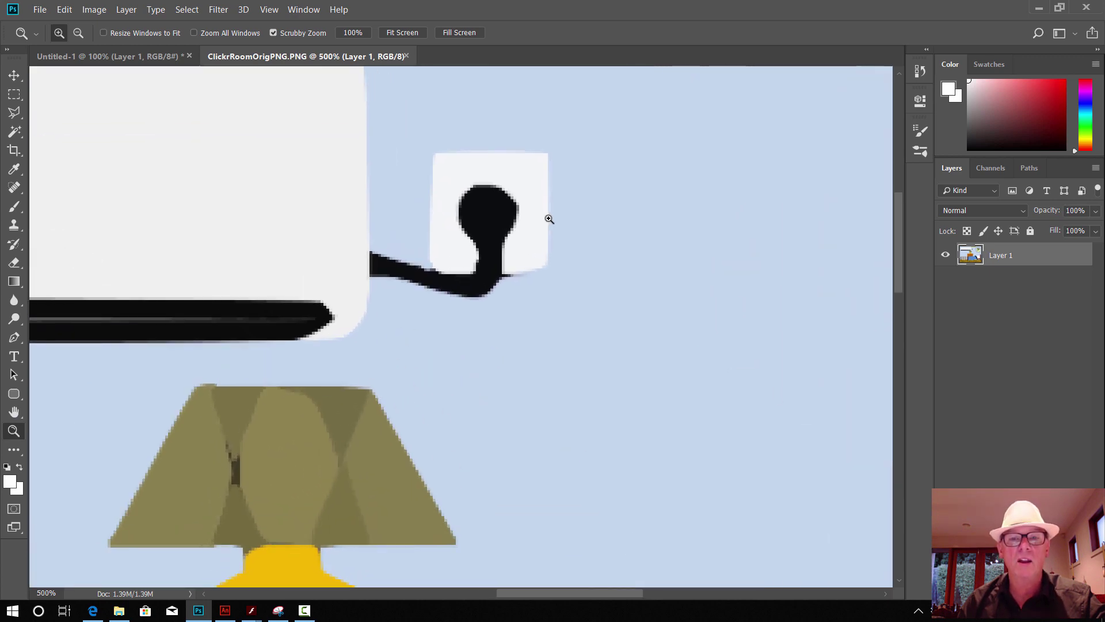
pyautogui.press('alt')
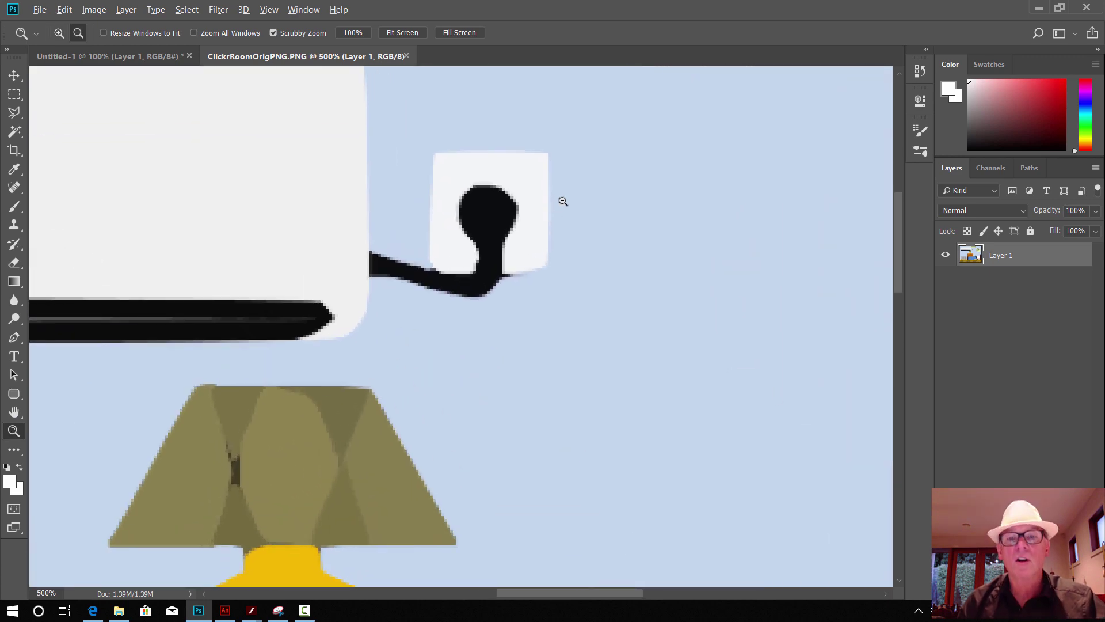
pyautogui.click(570, 200)
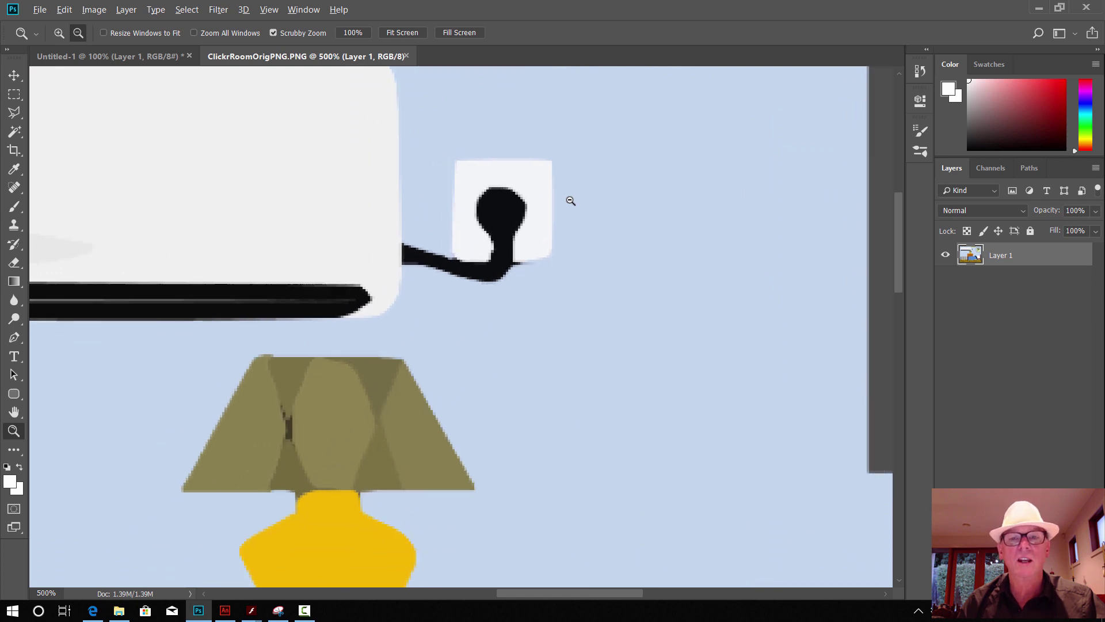
pyautogui.click(570, 201)
pyautogui.click(570, 200)
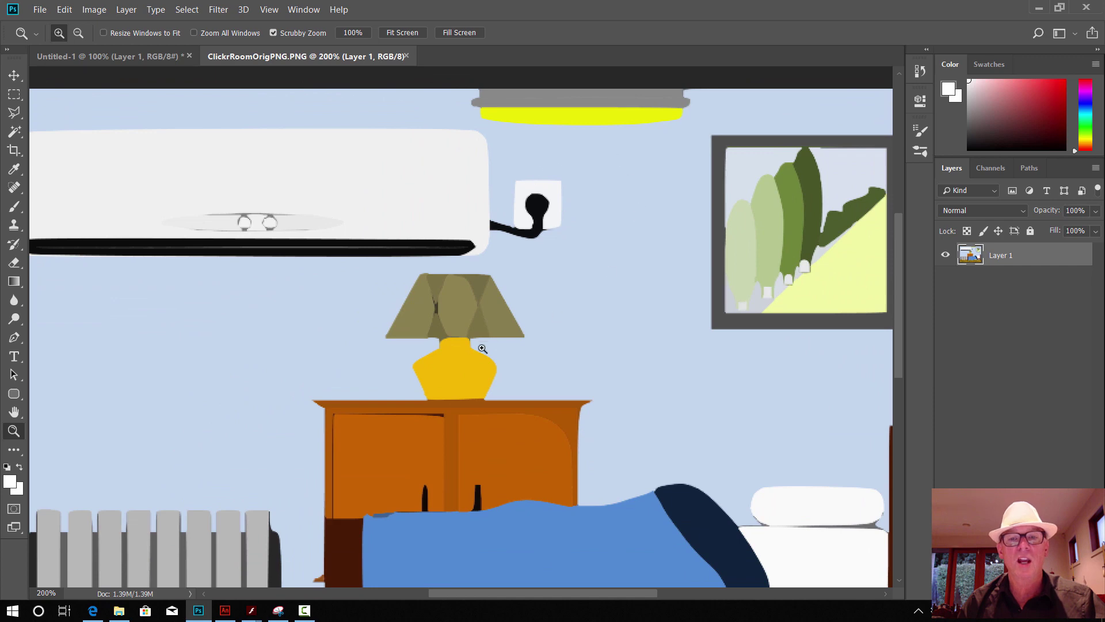
pyautogui.click(266, 13)
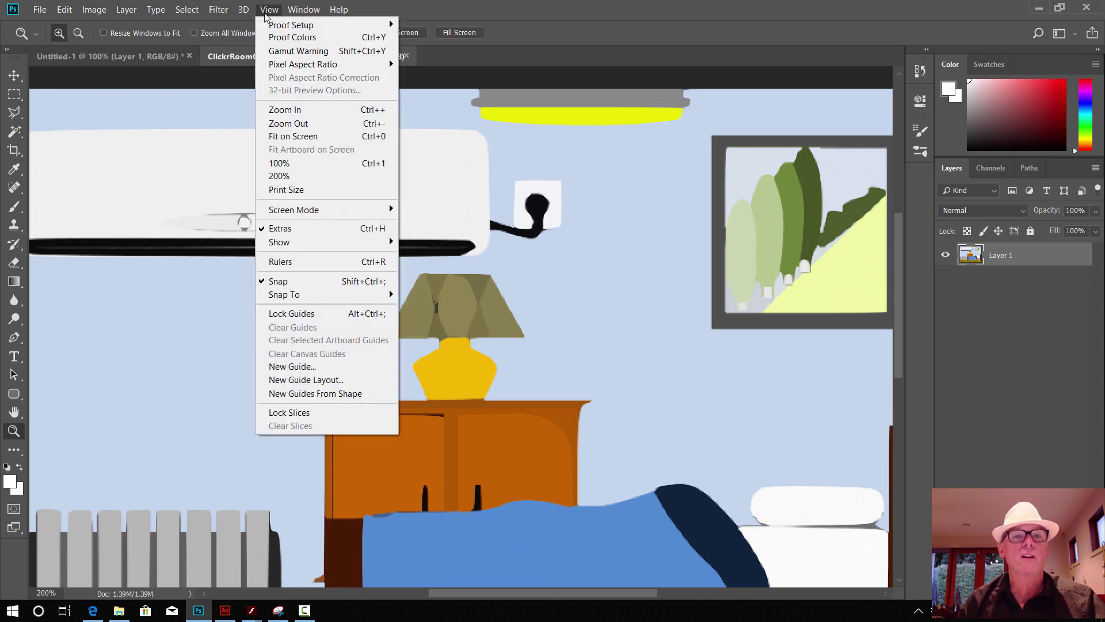
pyautogui.click(294, 137)
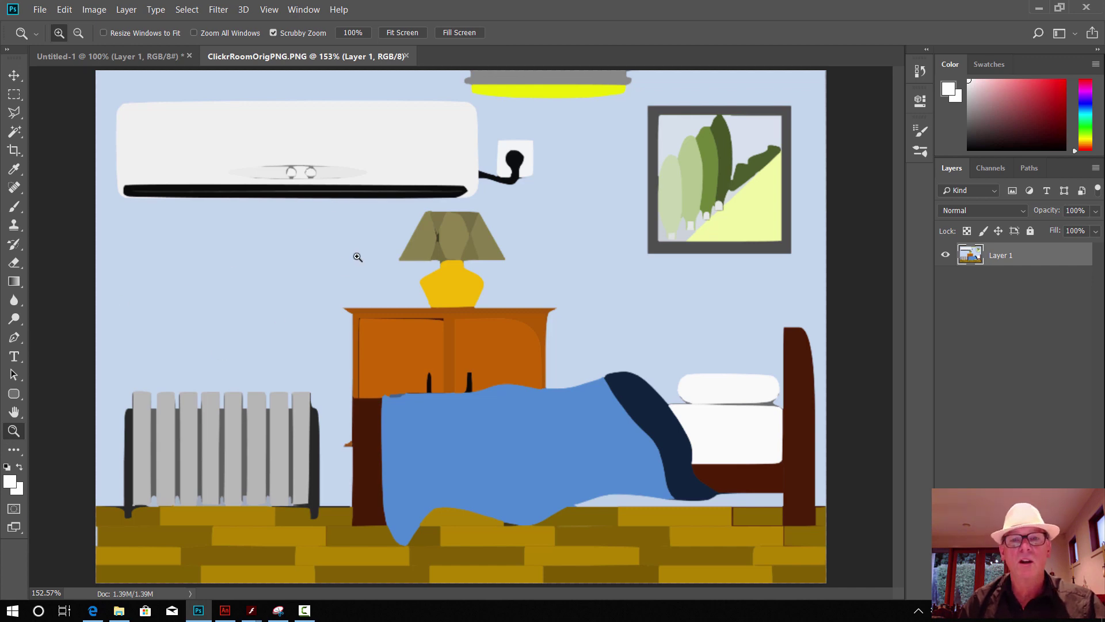
# Step: Select the wall area enclosing the socket and cord with the Polygonal Lasso, following the air conditioner's edge
pyautogui.moveTo(529, 172); pyautogui.dragTo(559, 135)
pyautogui.scroll(3, 559, 135)
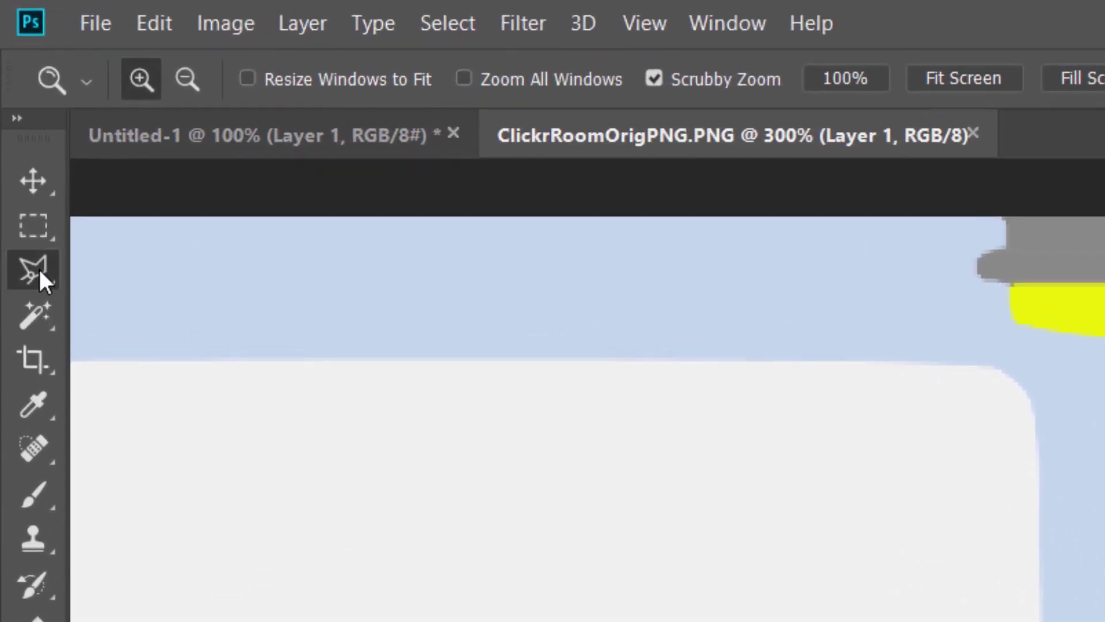
pyautogui.click(15, 112)
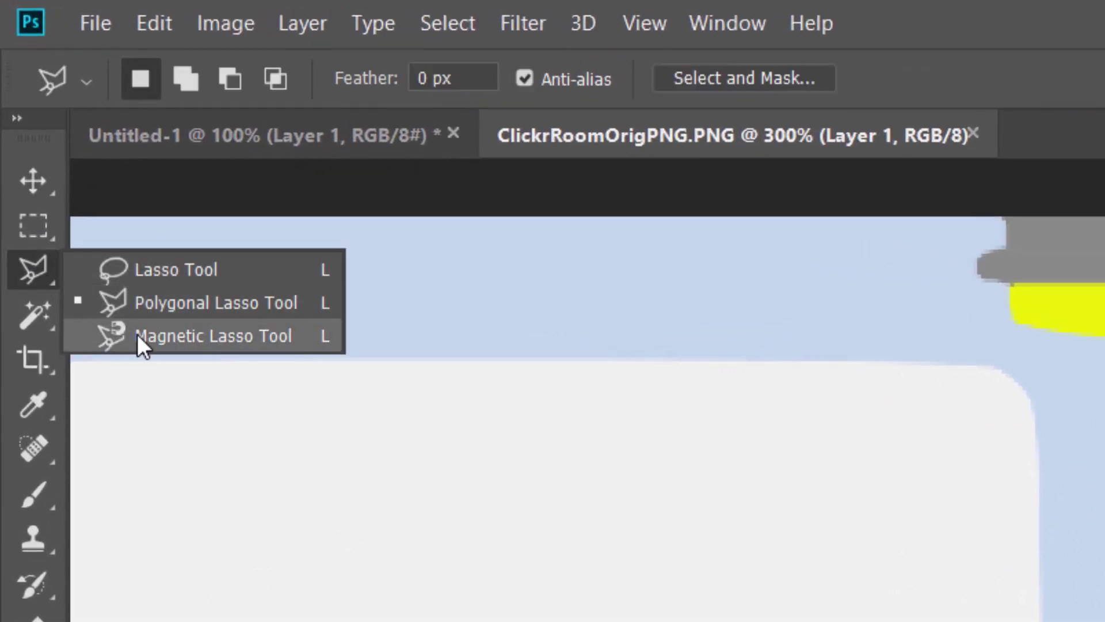
pyautogui.click(159, 298)
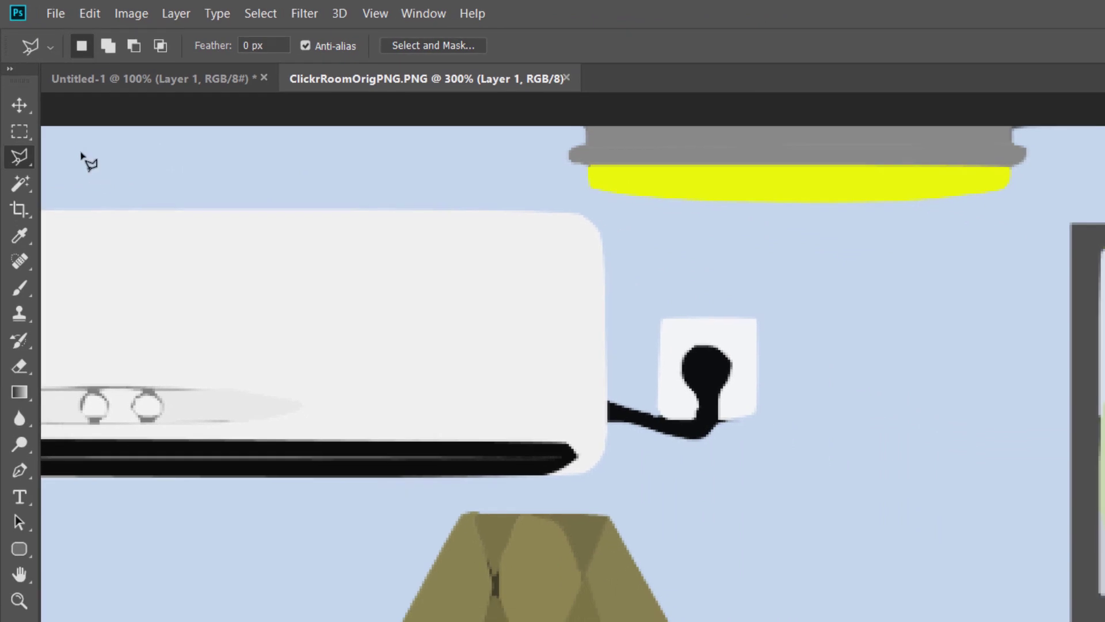
pyautogui.click(609, 386)
pyautogui.click(607, 461)
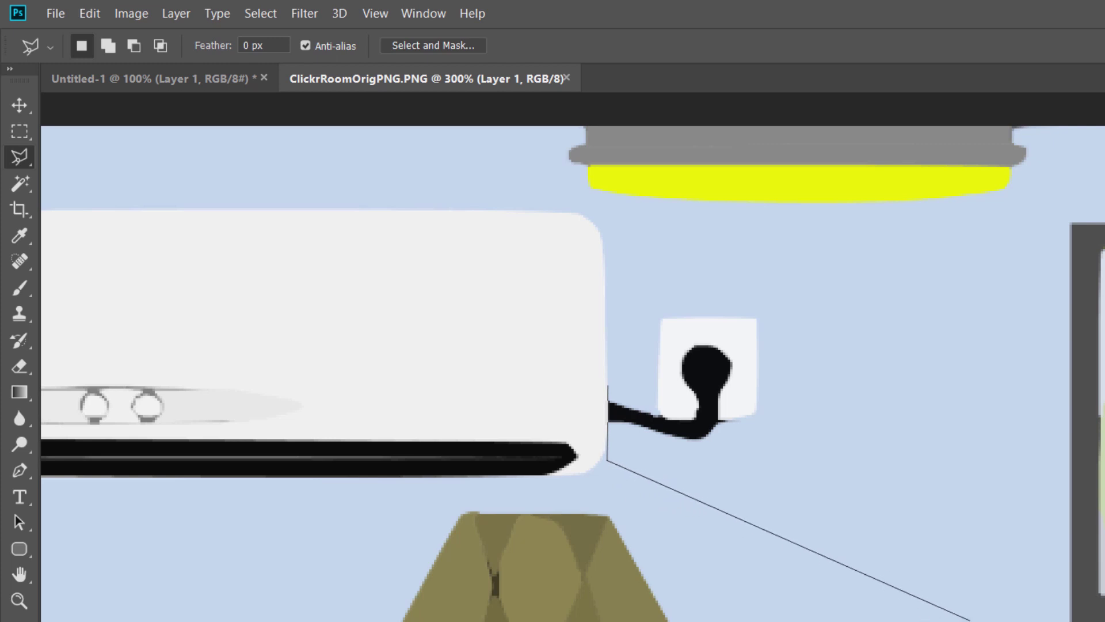
pyautogui.click(1006, 621)
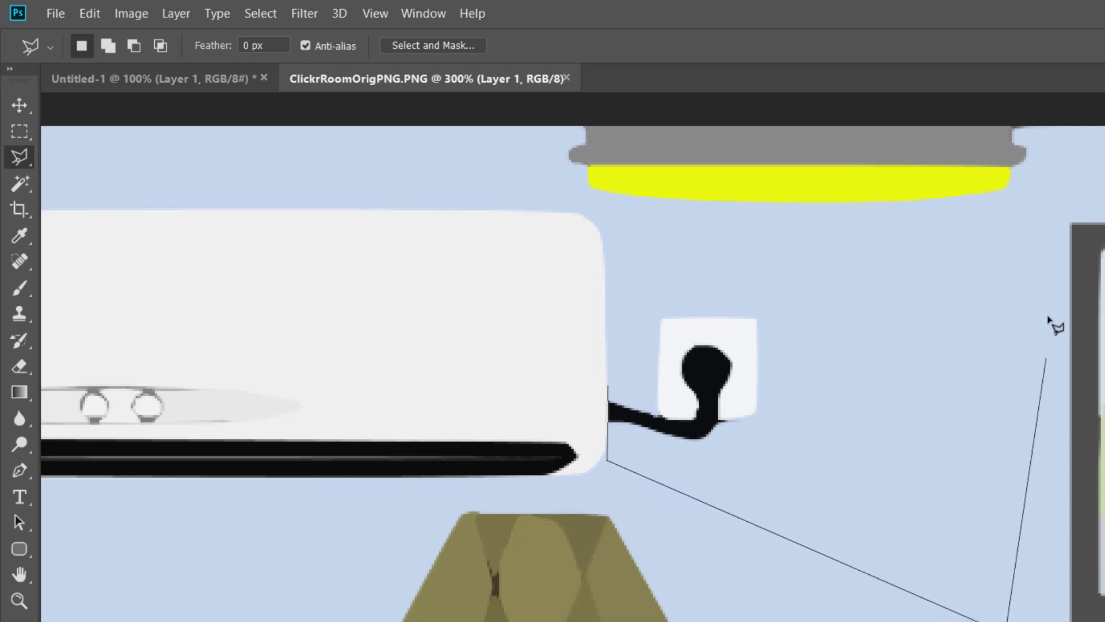
pyautogui.click(1041, 229)
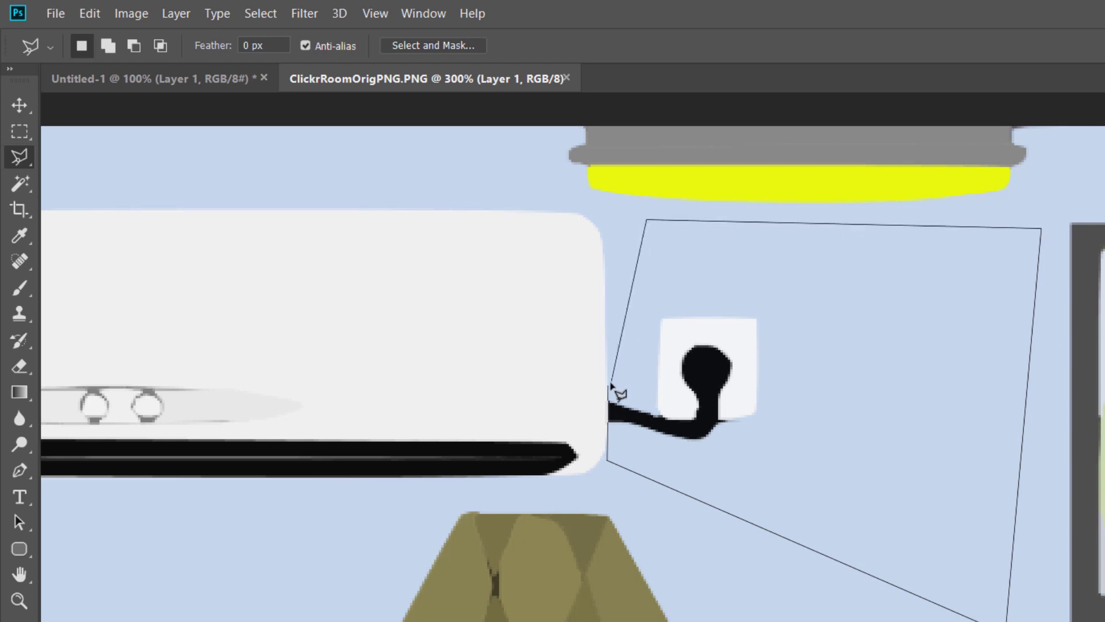
pyautogui.click(618, 398)
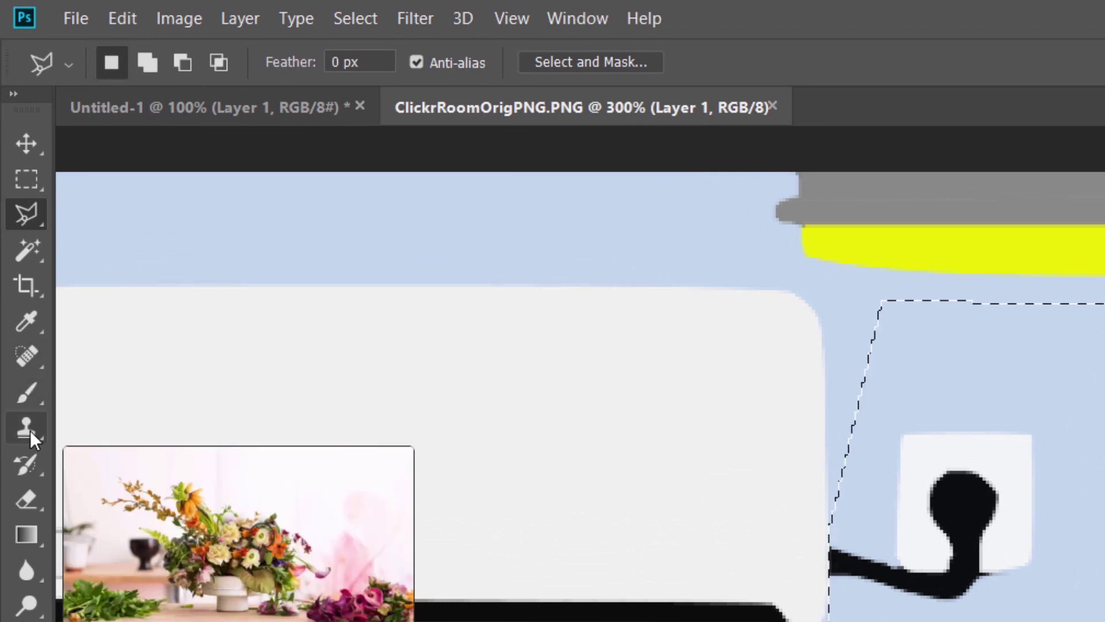
# Step: Activate the Clone Stamp tool and check its presets and its brush size and hardness
pyautogui.click(26, 428)
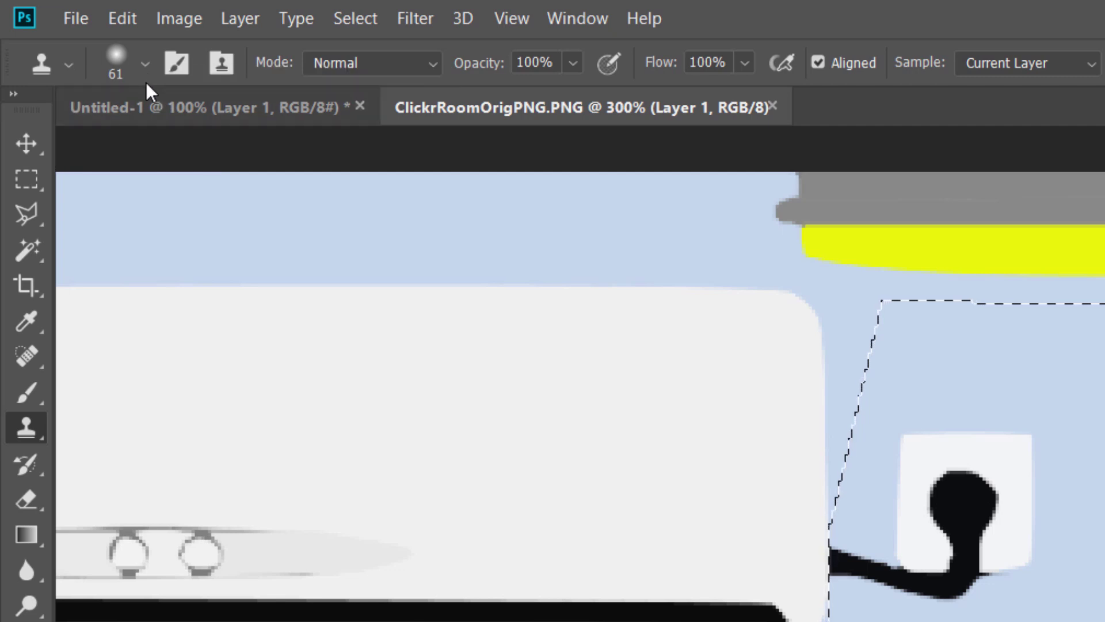
pyautogui.click(67, 65)
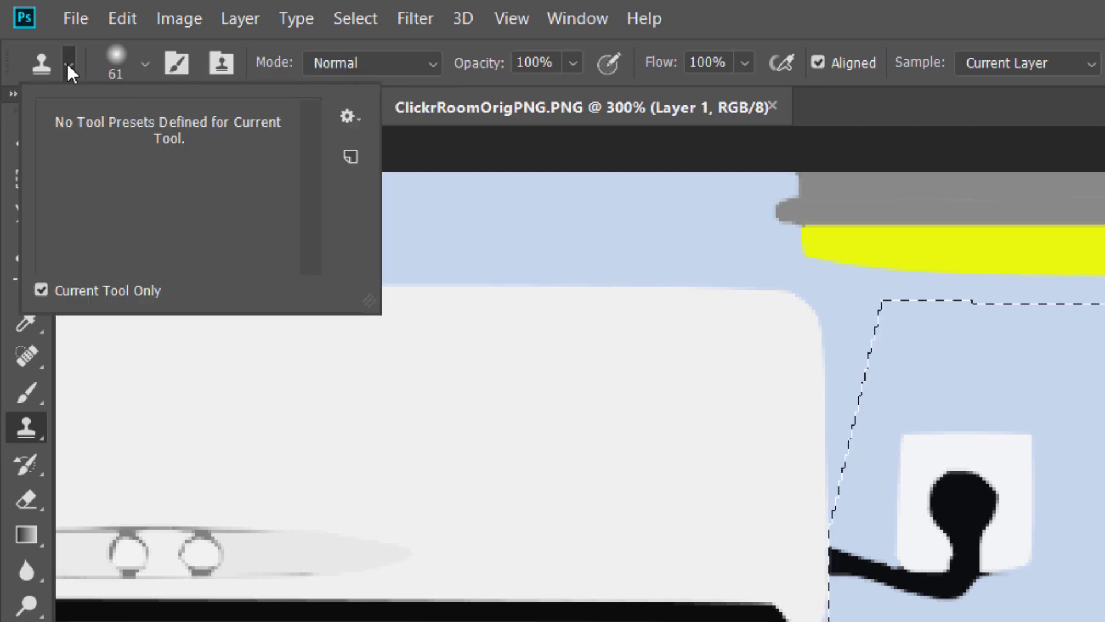
pyautogui.click(67, 65)
pyautogui.click(145, 64)
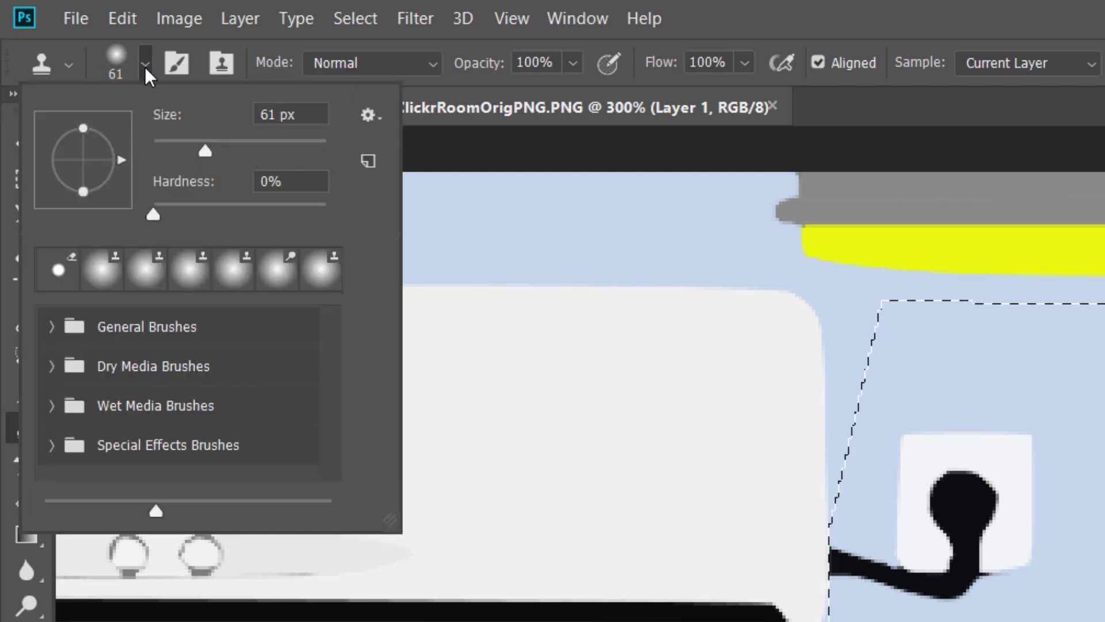
pyautogui.click(145, 67)
pyautogui.click(145, 67)
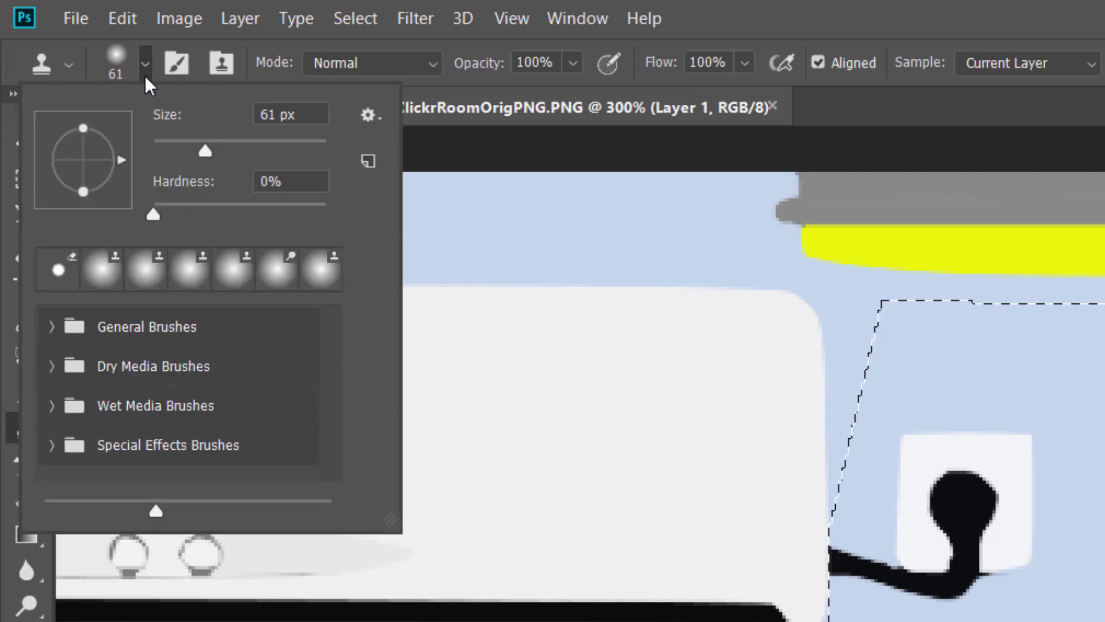
pyautogui.click(145, 64)
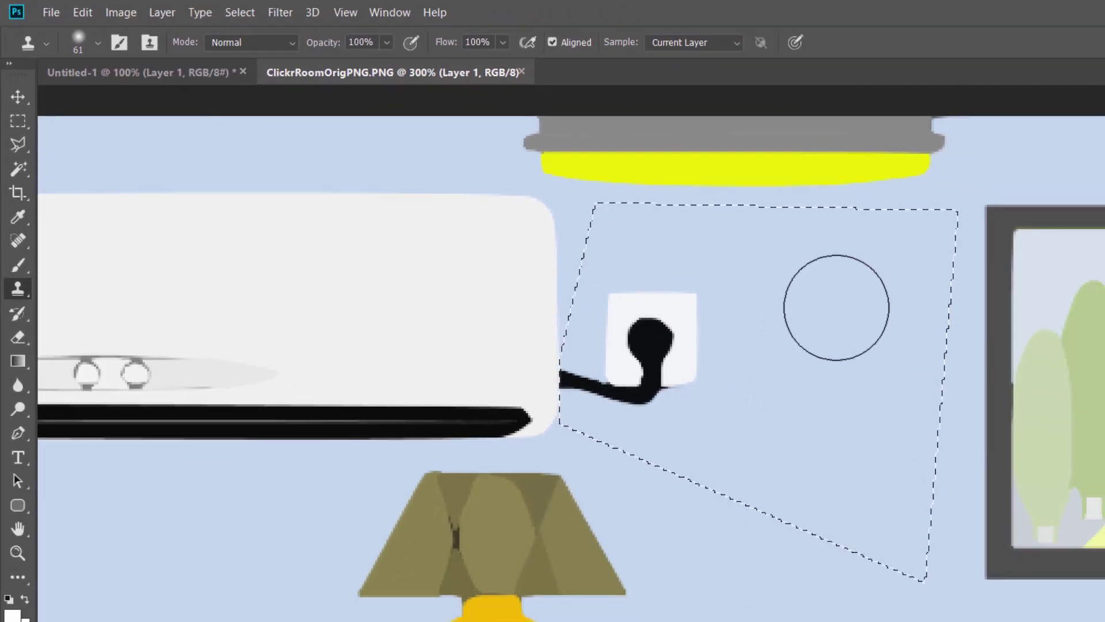
# Step: Sample the clean blue wall between the socket and the picture frame, and clone it over the socket and cord
pyautogui.press('alt')
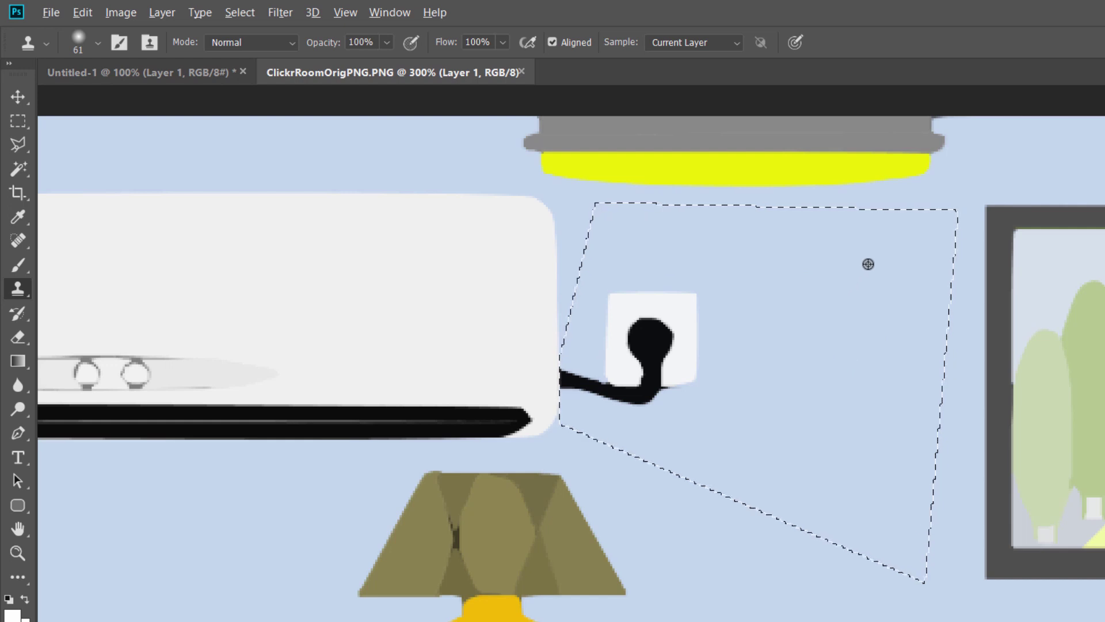
pyautogui.keyDown('alt'); pyautogui.click(868, 268); pyautogui.keyUp('alt')
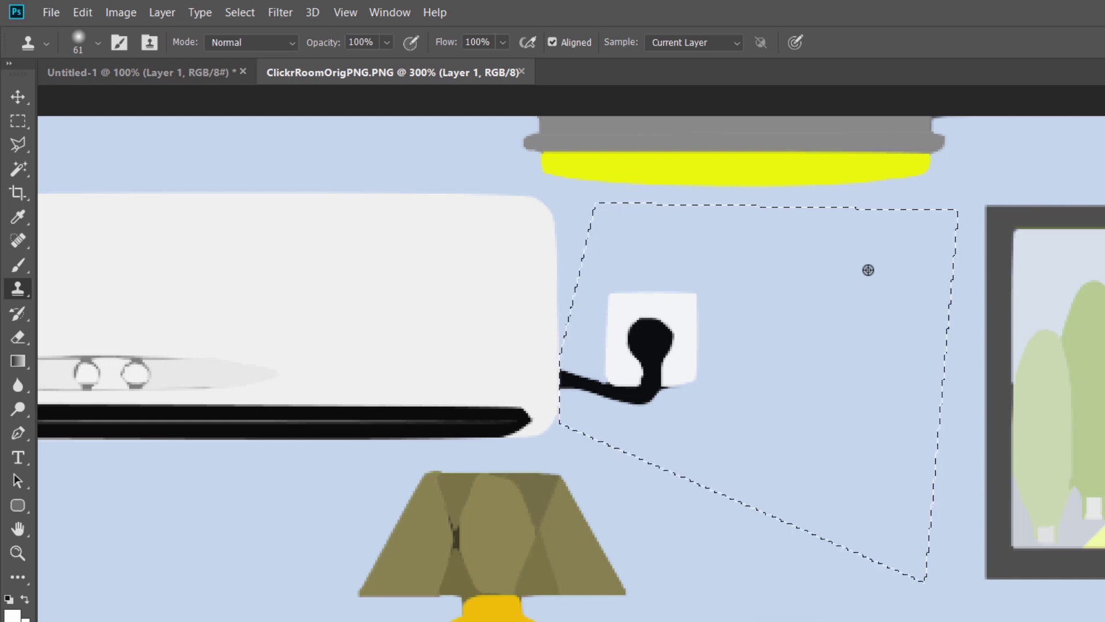
pyautogui.moveTo(752, 301)
pyautogui.mouseDown()
pyautogui.moveTo(706, 301)
pyautogui.moveTo(686, 353)
pyautogui.moveTo(648, 377)
pyautogui.moveTo(637, 313)
pyautogui.moveTo(631, 373)
pyautogui.moveTo(547, 375)
pyautogui.moveTo(602, 348)
pyautogui.mouseUp()
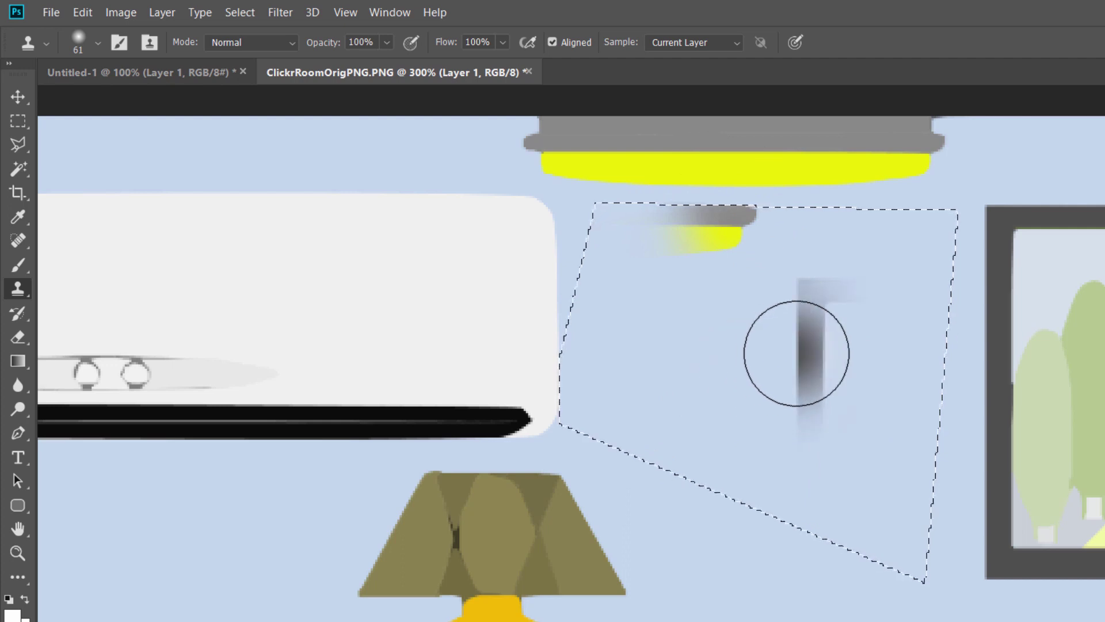
# Step: Clone clean blue wall over the dark cord remnant and the stray grey and yellow patches, and fit the picture on screen
pyautogui.moveTo(795, 345); pyautogui.dragTo(793, 324)
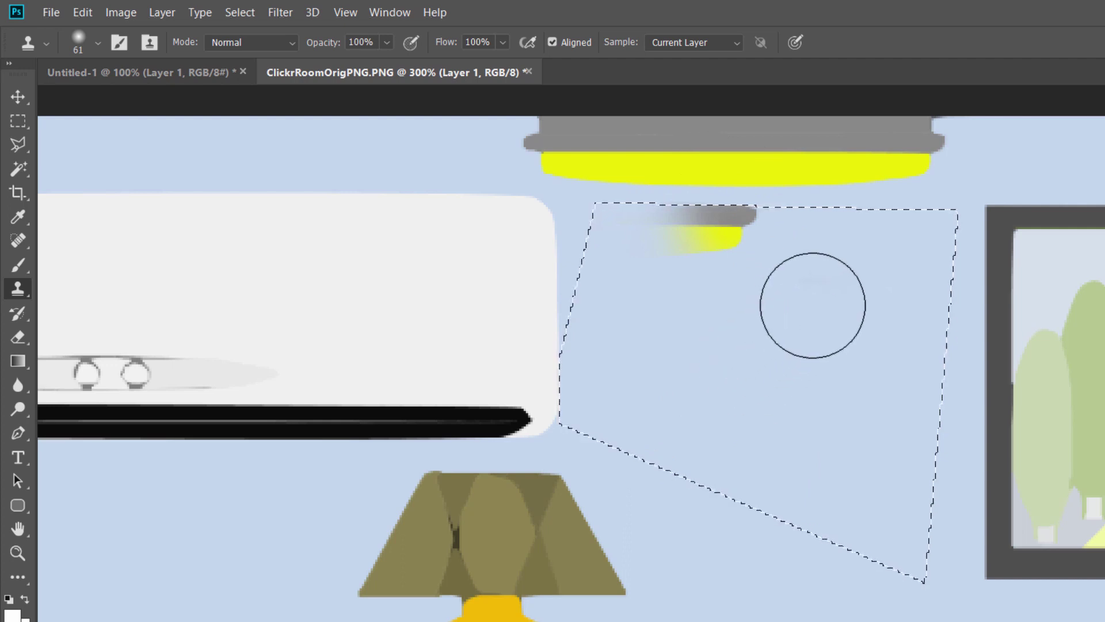
pyautogui.moveTo(748, 269)
pyautogui.mouseDown()
pyautogui.moveTo(742, 250)
pyautogui.moveTo(710, 240)
pyautogui.moveTo(666, 247)
pyautogui.moveTo(693, 215)
pyautogui.mouseUp()
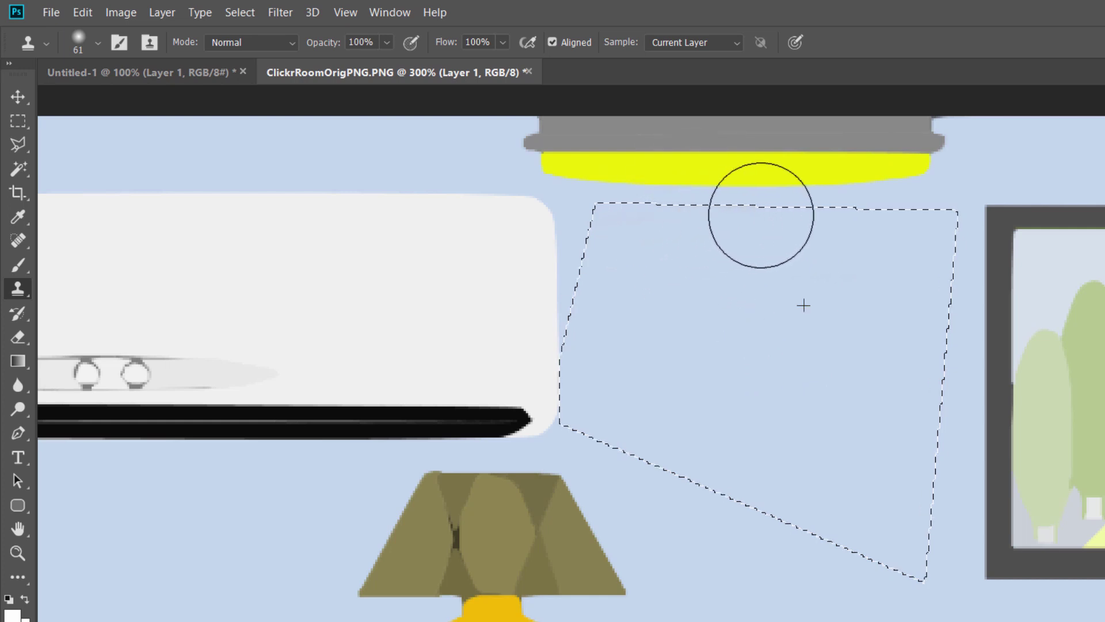
pyautogui.moveTo(761, 215)
pyautogui.mouseDown()
pyautogui.moveTo(810, 208)
pyautogui.moveTo(724, 215)
pyautogui.mouseUp()
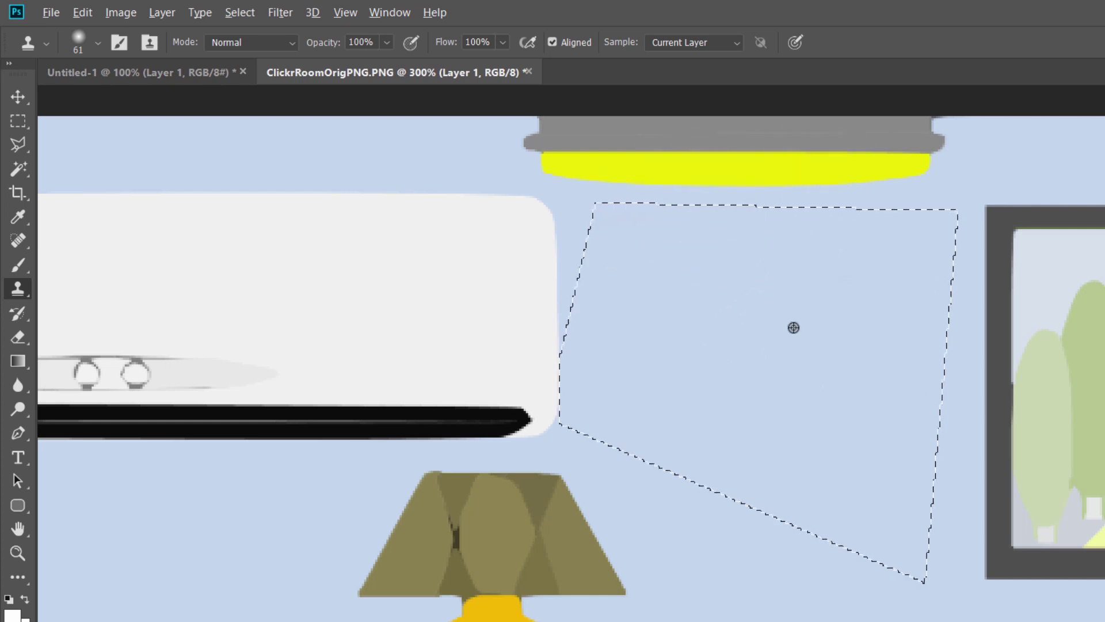
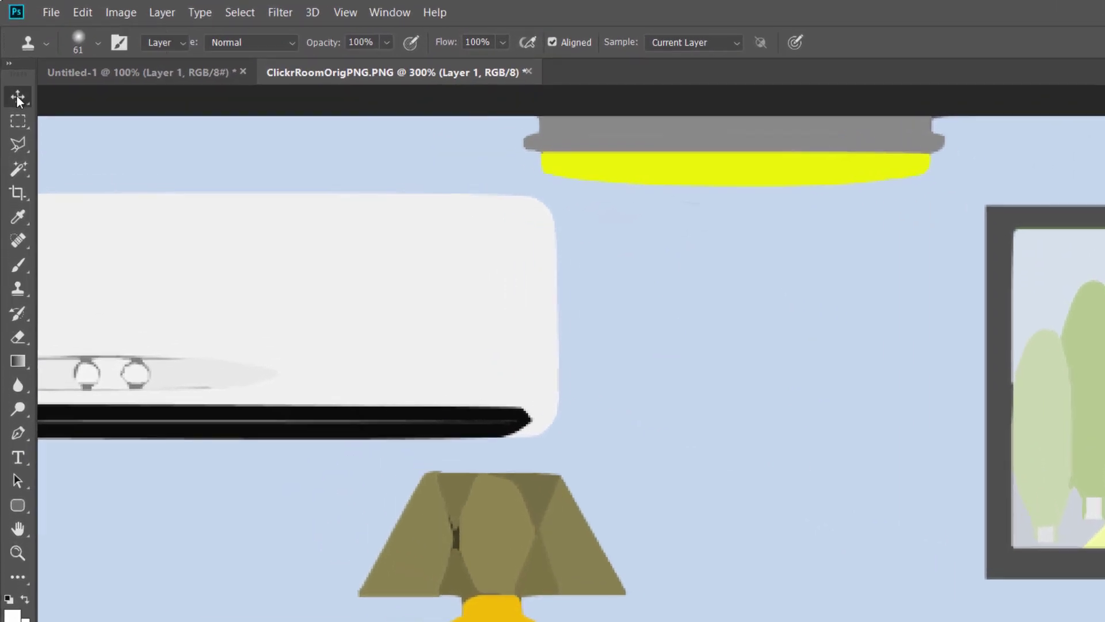
pyautogui.click(446, 16)
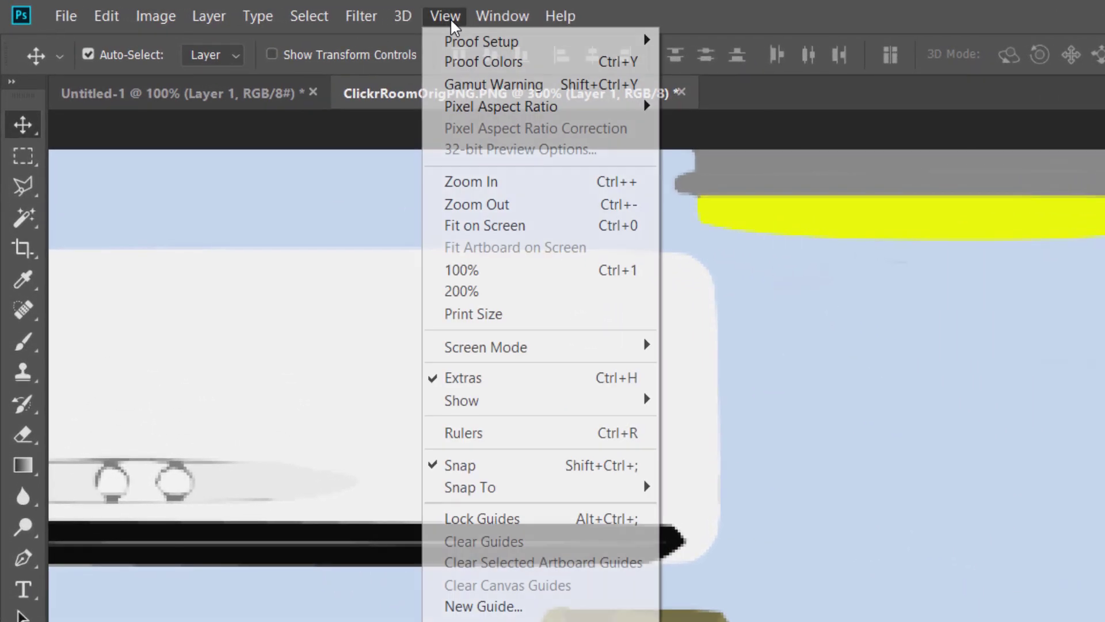
pyautogui.click(463, 227)
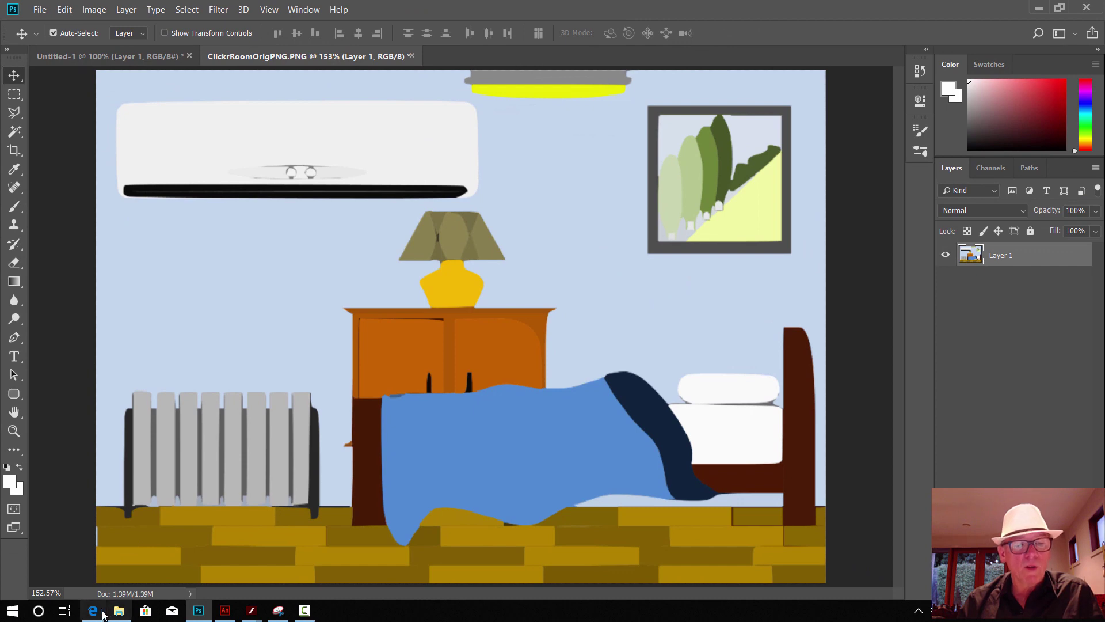
# Step: Switch to Edge, capture the sleeping smiley with the pink nightcap using the Snipping Tool, and copy the capture
pyautogui.click(104, 614)
pyautogui.click(140, 13)
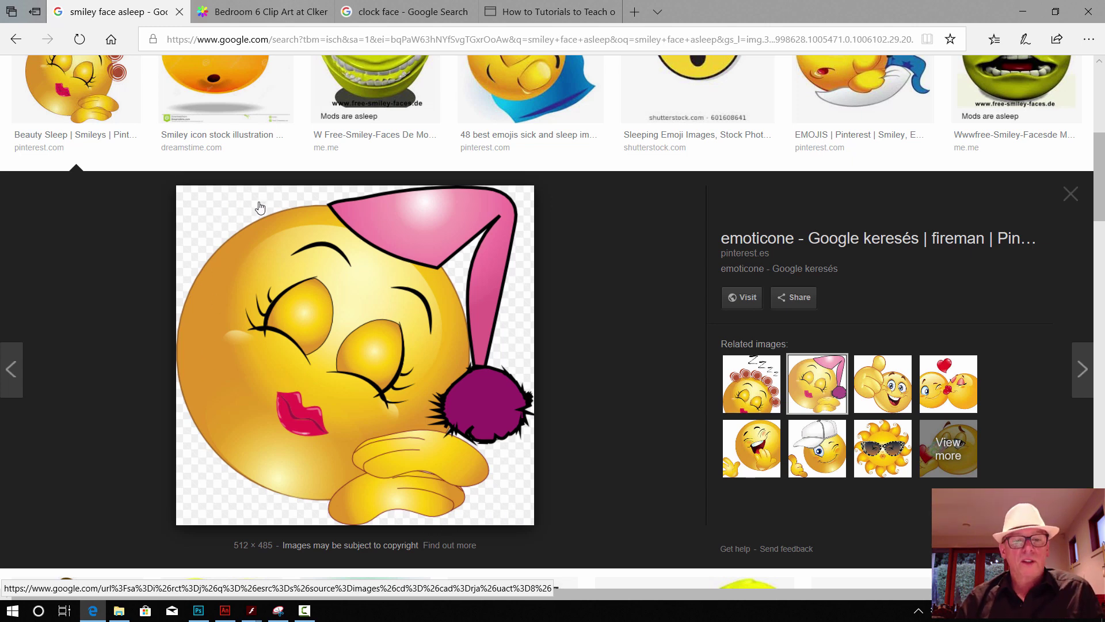
pyautogui.click(278, 610)
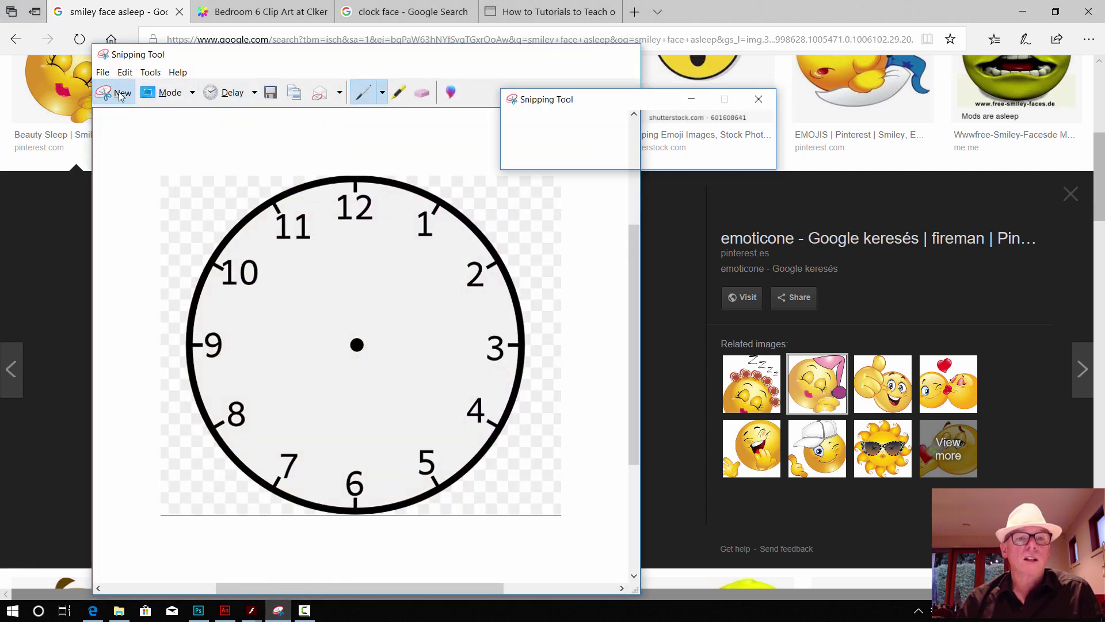
pyautogui.click(118, 93)
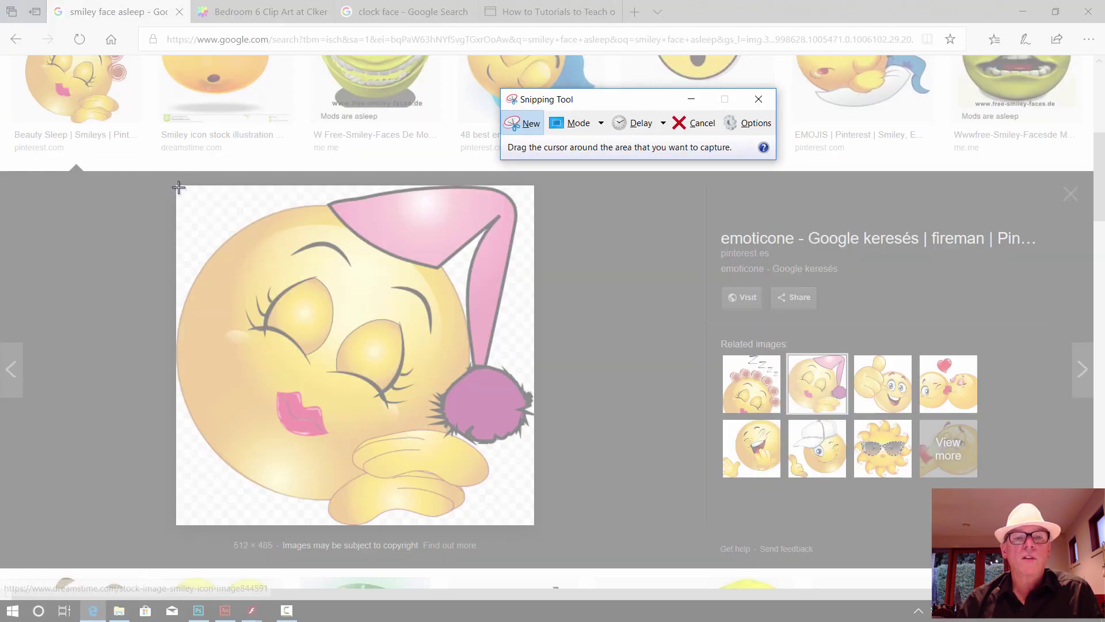
pyautogui.moveTo(179, 188); pyautogui.dragTo(533, 523)
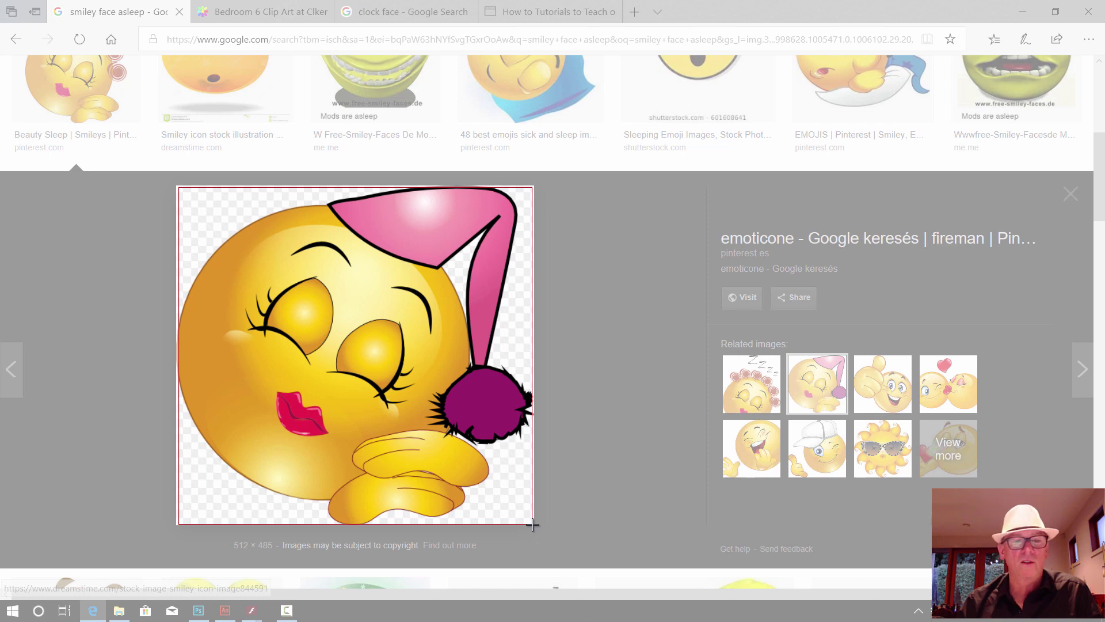
pyautogui.moveTo(532, 524); pyautogui.dragTo(532, 524)
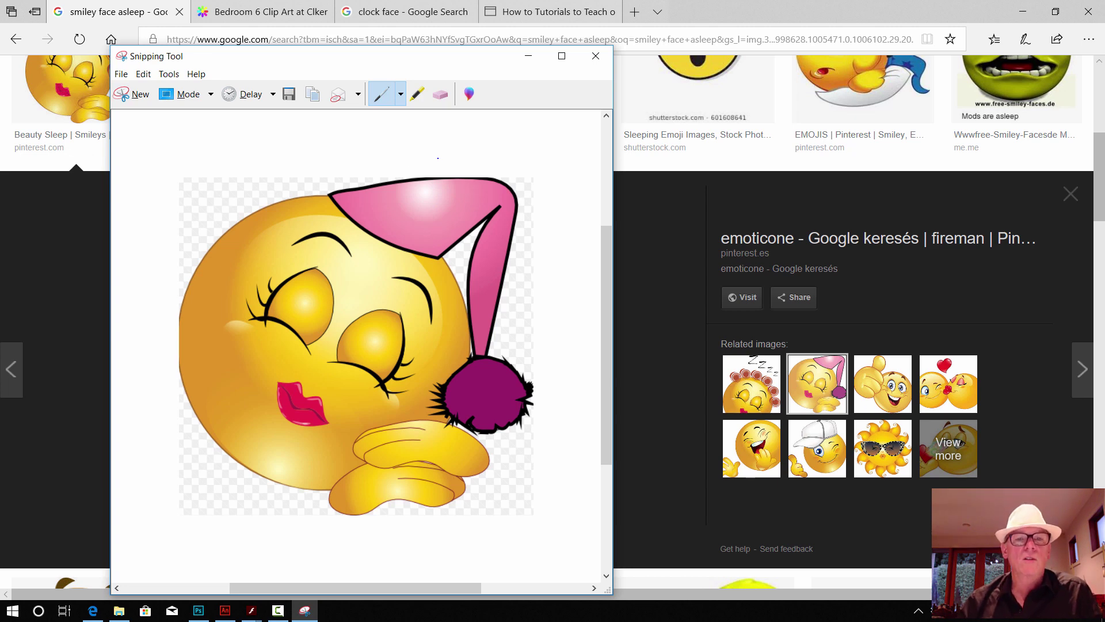
pyautogui.click(144, 74)
pyautogui.click(151, 87)
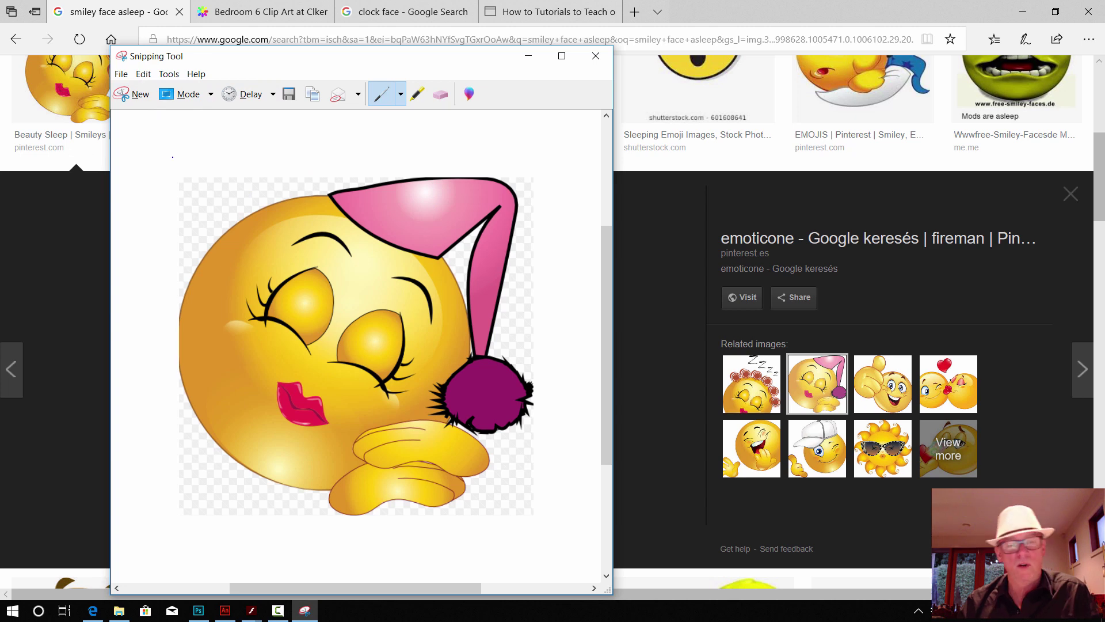
# Step: Switch to Photoshop, create a 616 x 587 pixel, 72 ppi RGB document with a white background, and paste the smiley
pyautogui.click(199, 613)
pyautogui.click(39, 10)
pyautogui.click(52, 24)
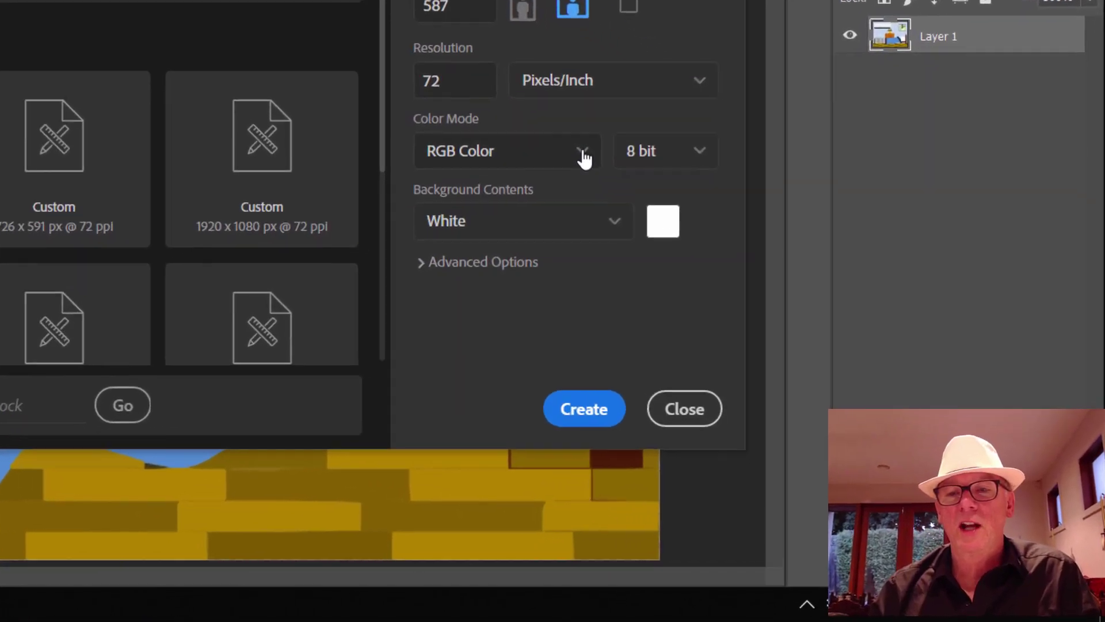
pyautogui.click(777, 325)
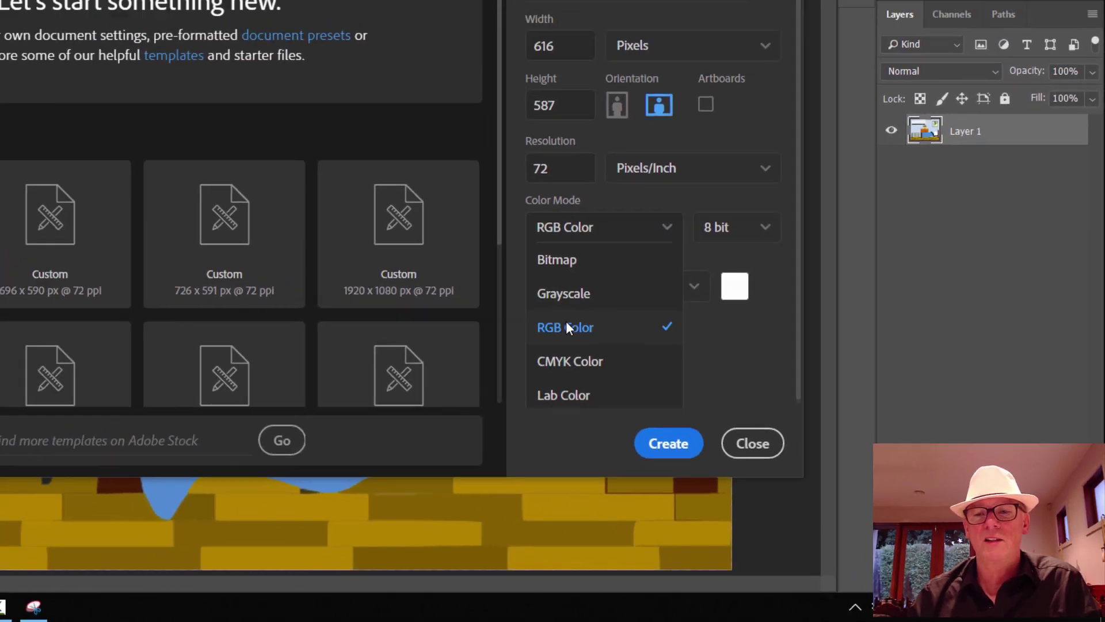
pyautogui.click(463, 270)
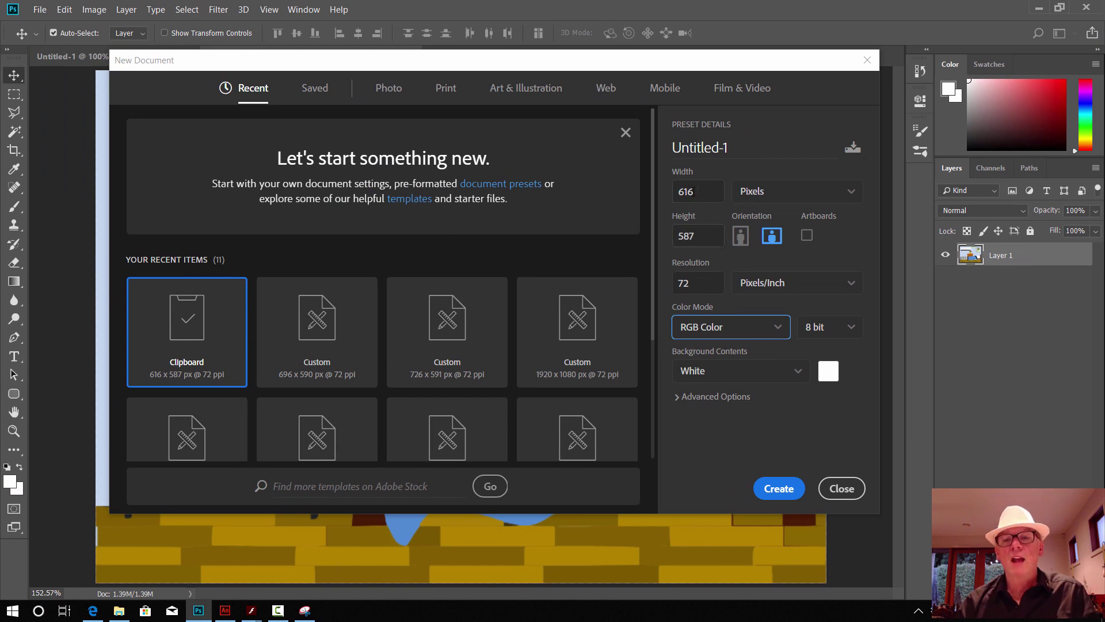
pyautogui.click(757, 486)
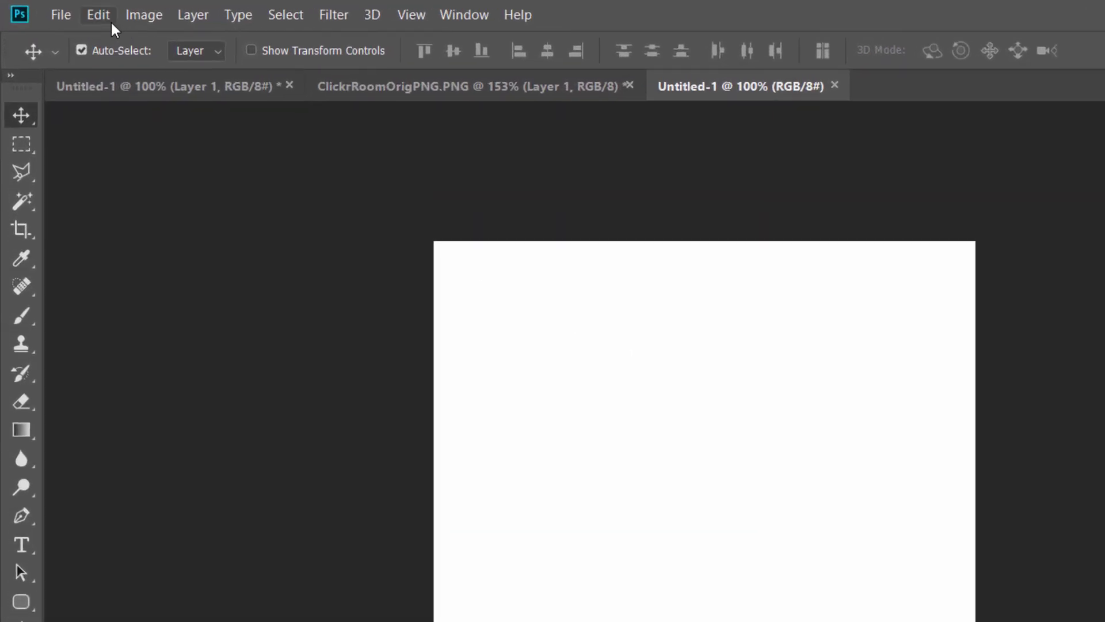
pyautogui.click(110, 20)
pyautogui.click(202, 195)
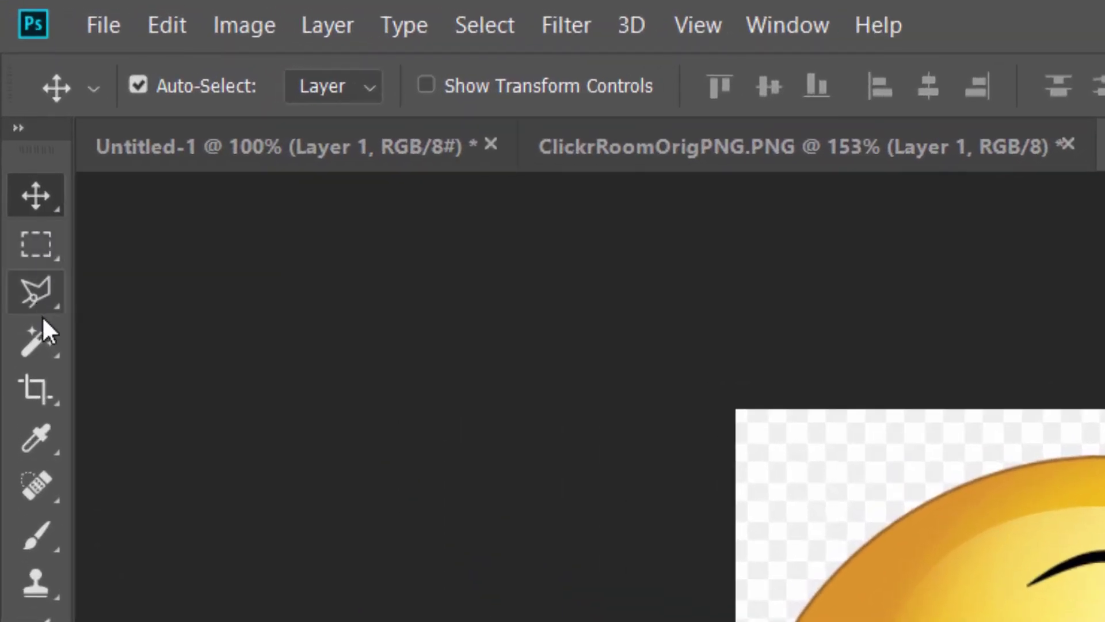
# Step: Remove each checkered area around the smiley and inside the nightcap's fold with the Magic Wand, and clear the selection
pyautogui.click(44, 331)
pyautogui.click(786, 501)
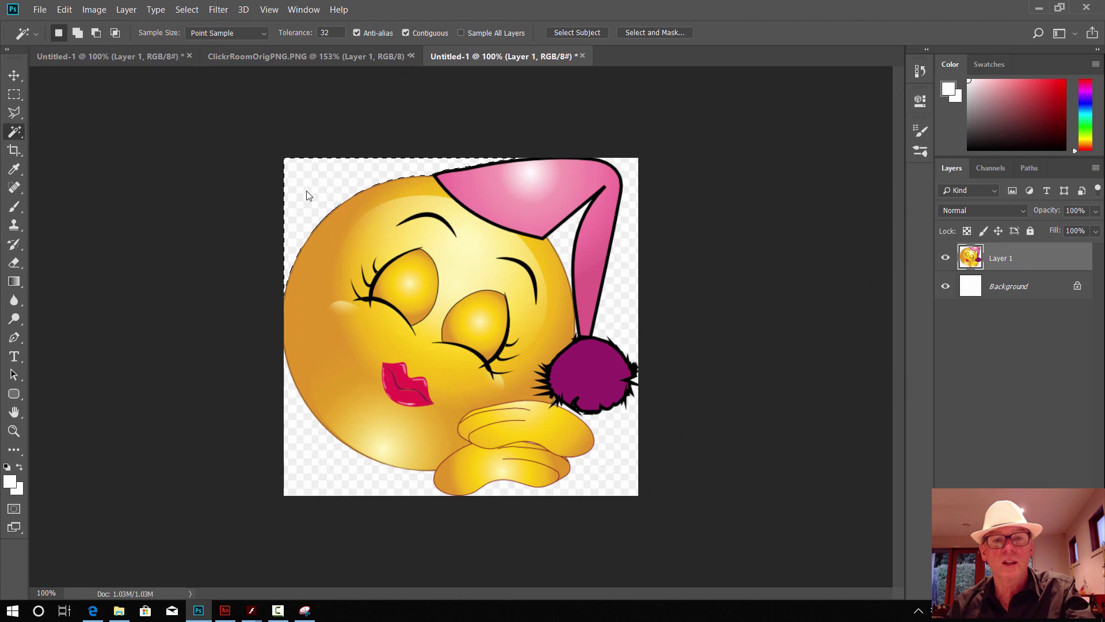
pyautogui.press('Delete')
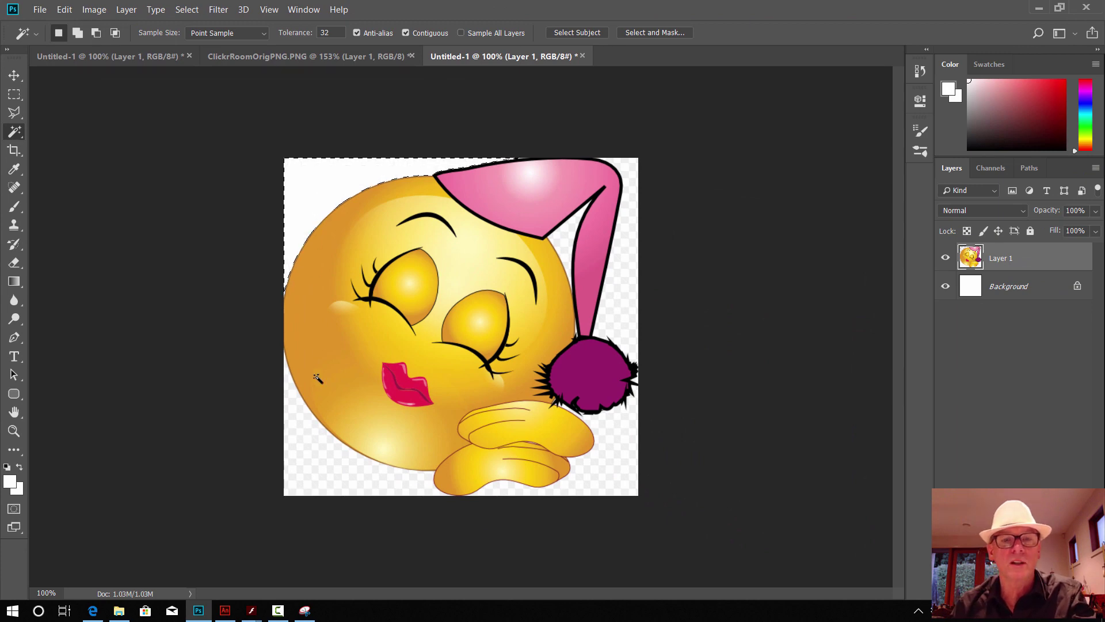
pyautogui.click(352, 424)
pyautogui.click(627, 293)
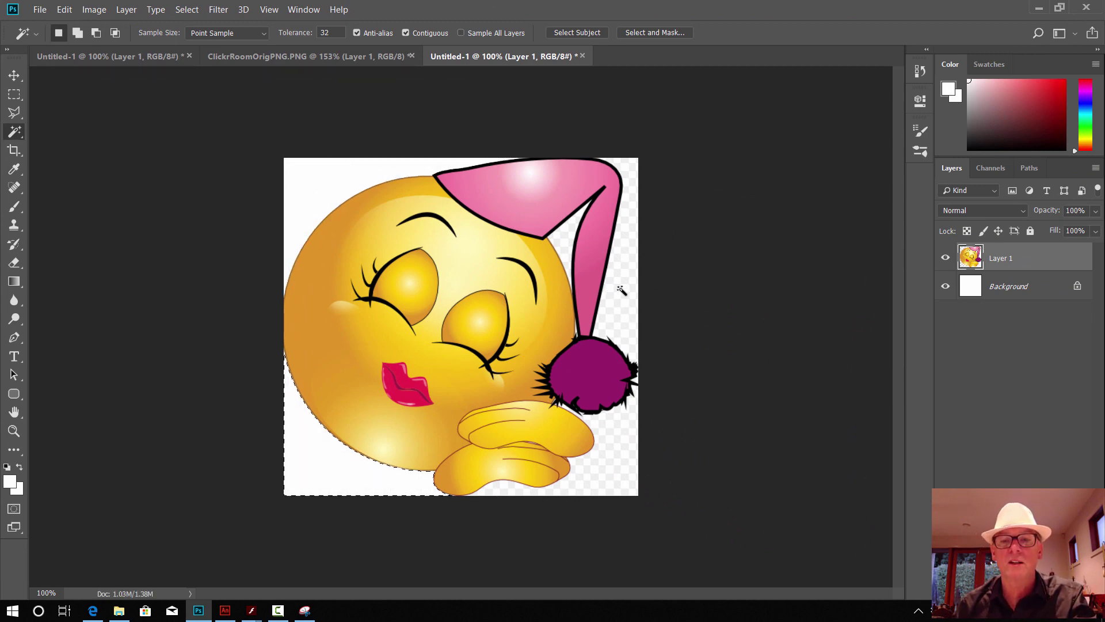
pyautogui.press('Delete')
pyautogui.click(567, 236)
pyautogui.press('Delete')
pyautogui.click(611, 452)
pyautogui.press('Delete')
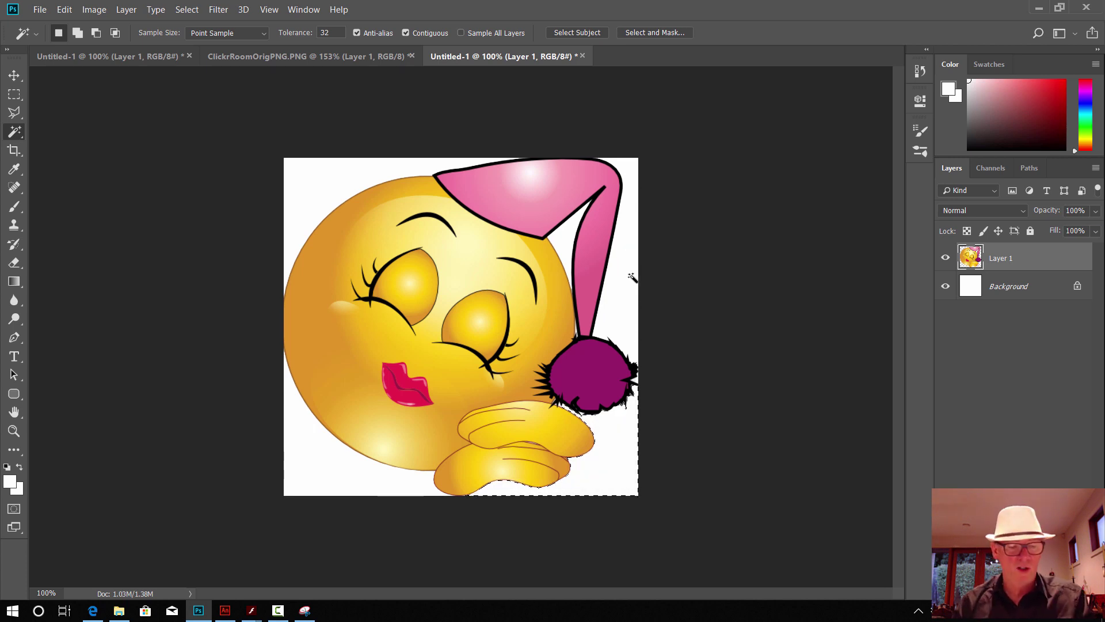
pyautogui.hotkey('ctrl', 'd')
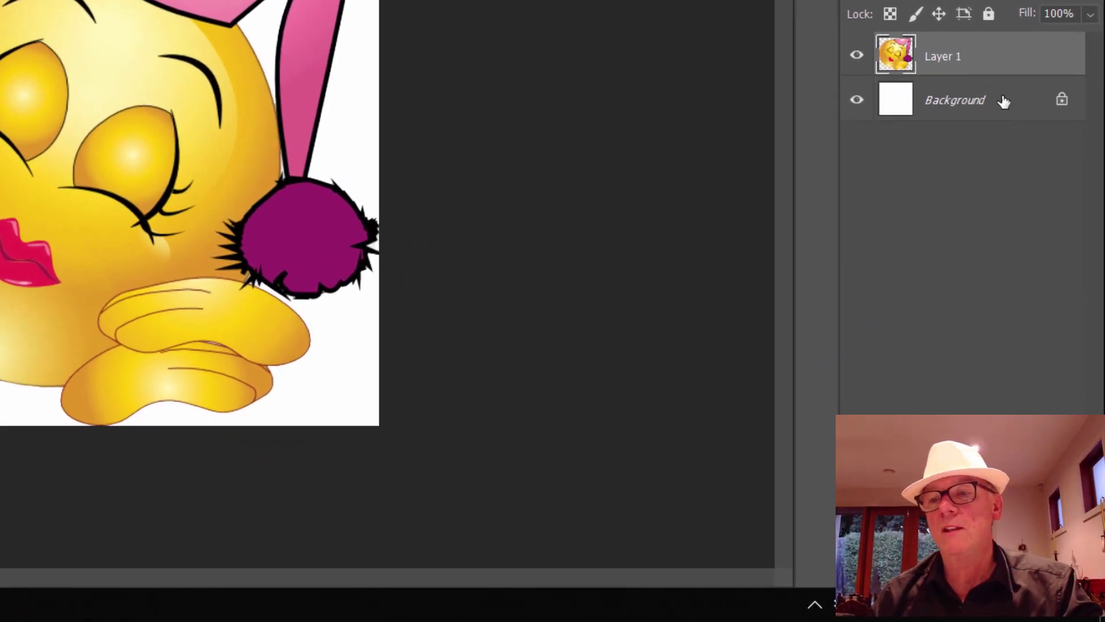
# Step: Delete the white Background layer behind the smiley
pyautogui.click(1004, 102)
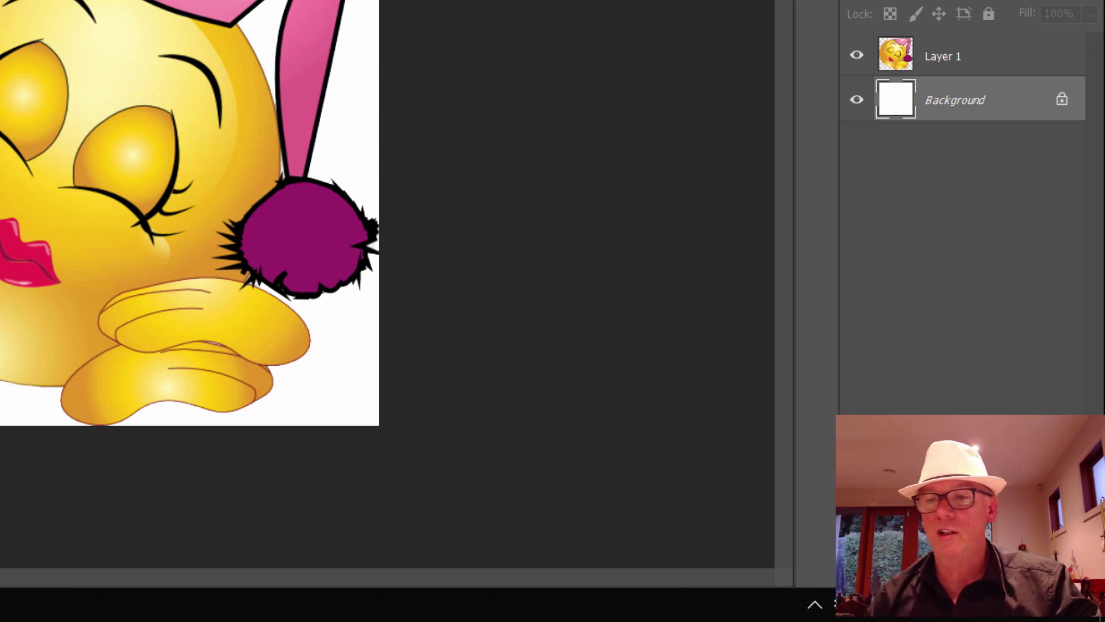
pyautogui.press('Delete')
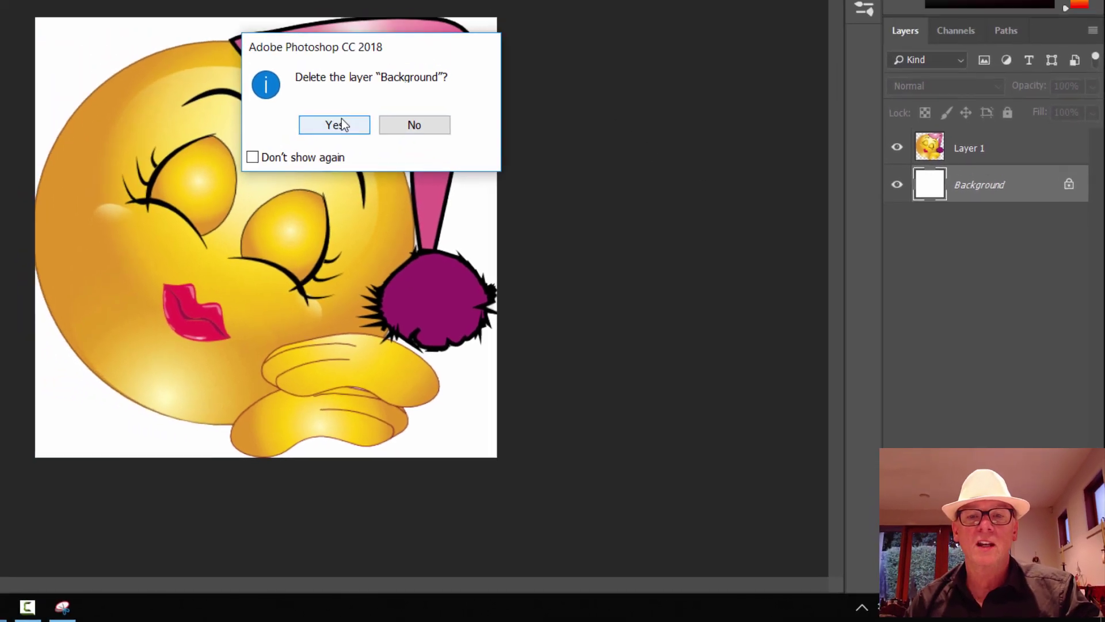
pyautogui.click(341, 126)
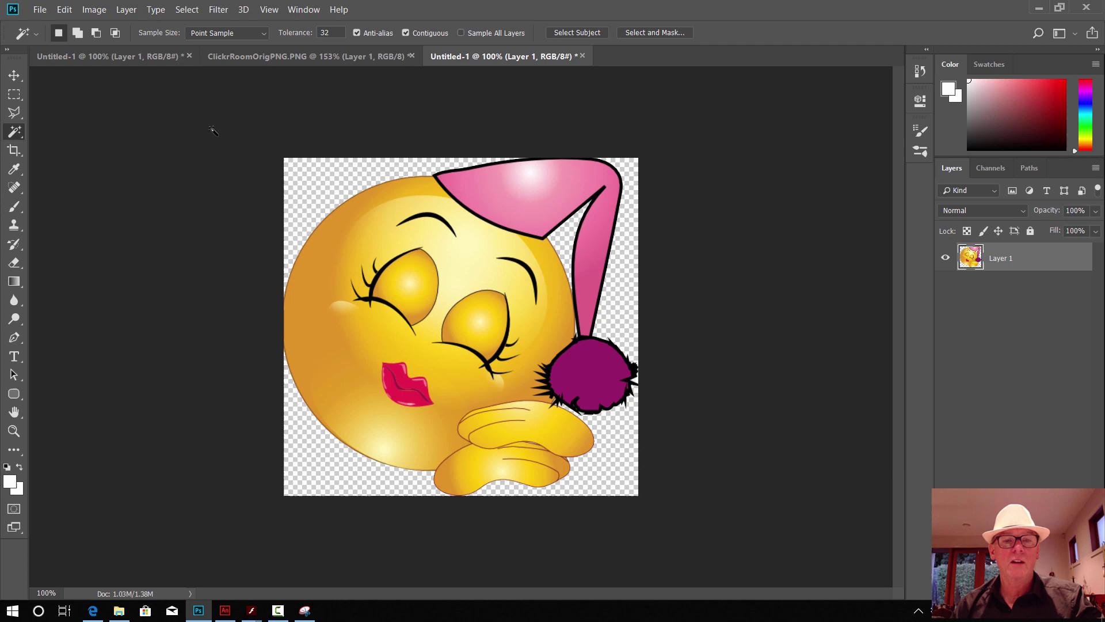
pyautogui.click(40, 9)
pyautogui.click(63, 163)
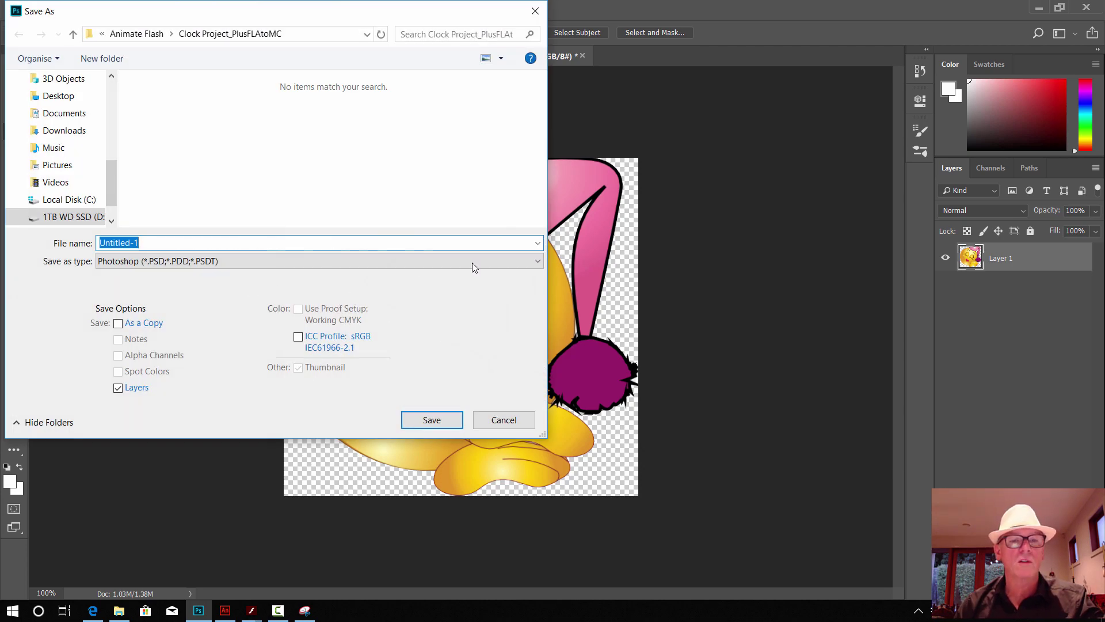
pyautogui.click(541, 259)
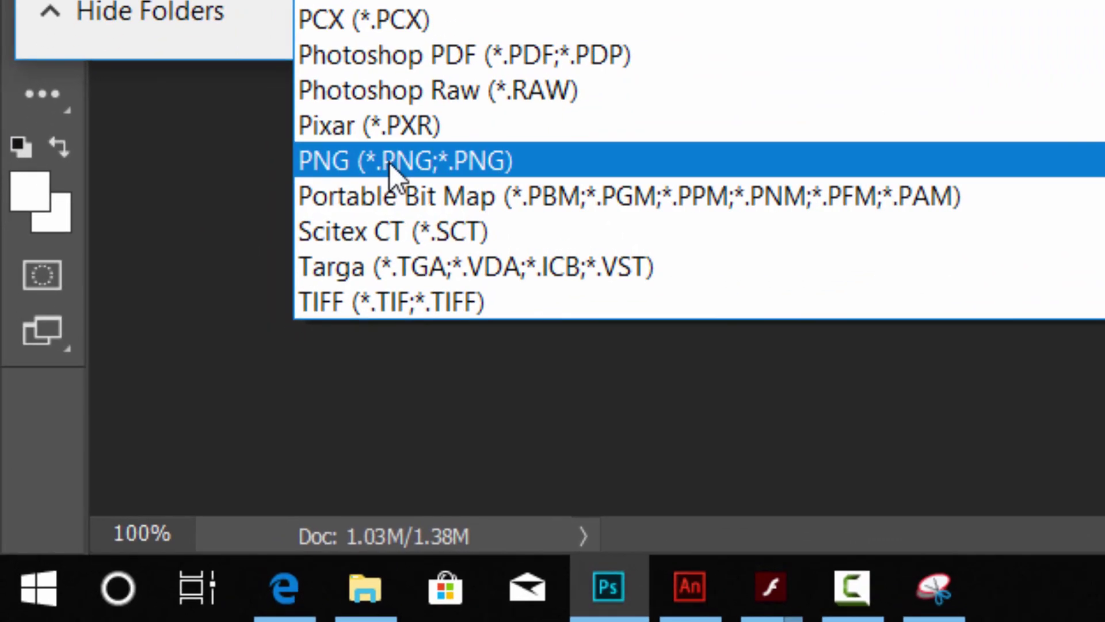
pyautogui.click(389, 161)
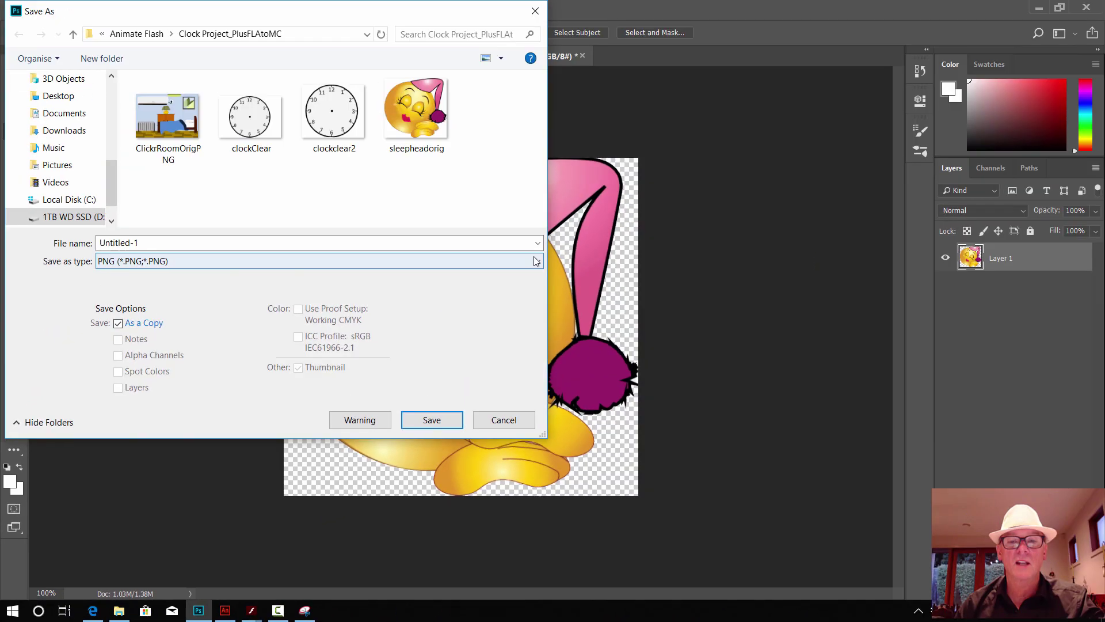
pyautogui.click(173, 260)
pyautogui.click(115, 470)
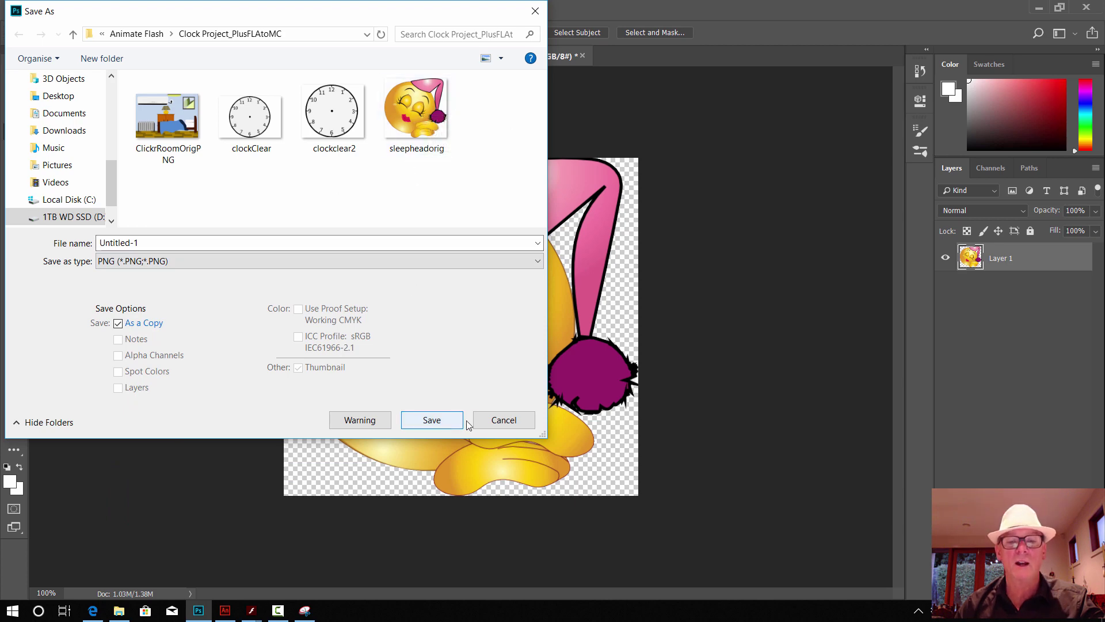
pyautogui.click(498, 425)
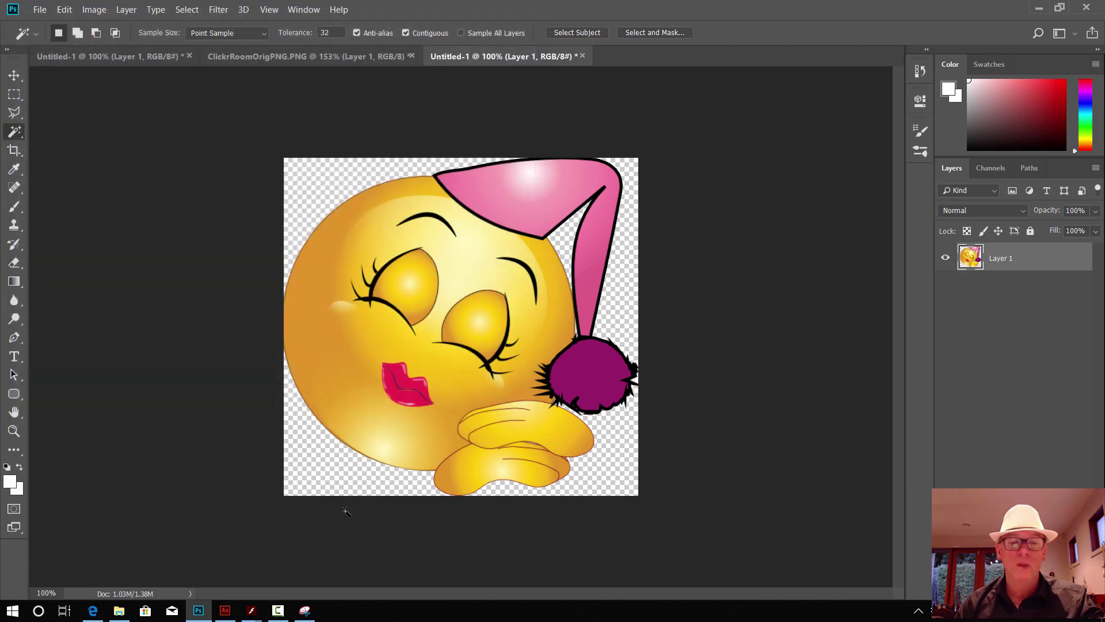
pyautogui.click(225, 610)
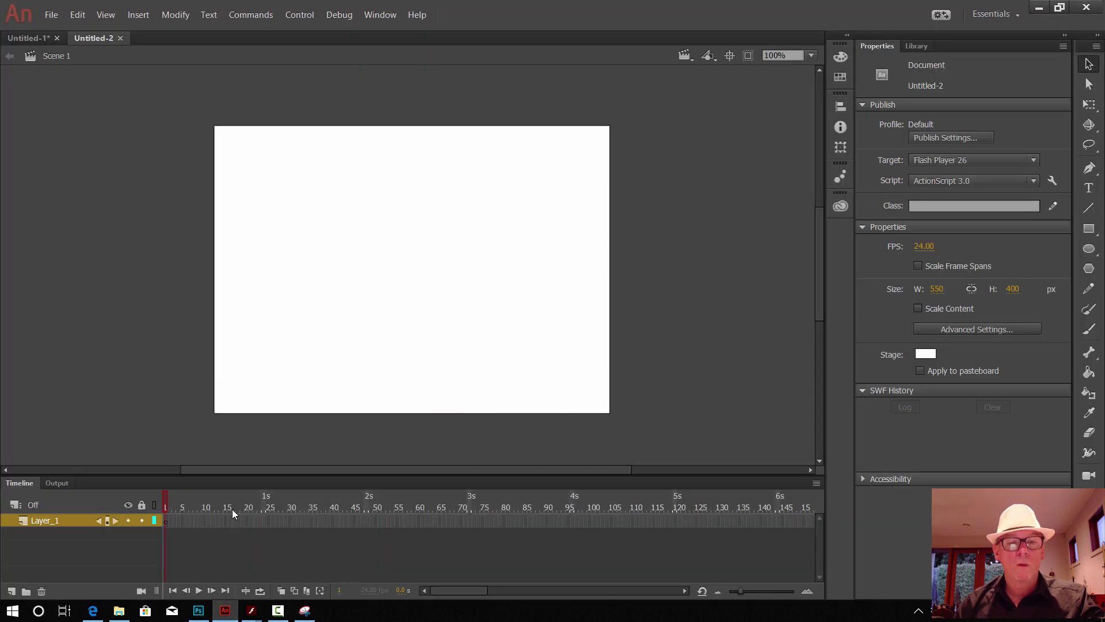
pyautogui.click(198, 610)
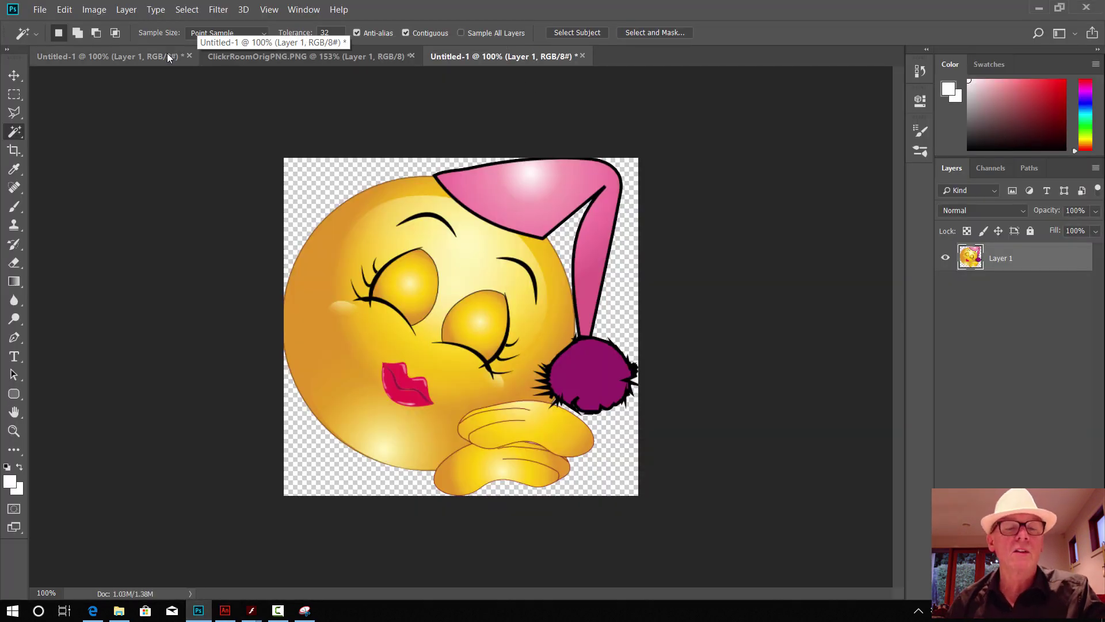
# Step: Place the sleepheadorig image as an embedded file in the ClickrRoomOrigPNG.PNG bedroom document
pyautogui.click(239, 57)
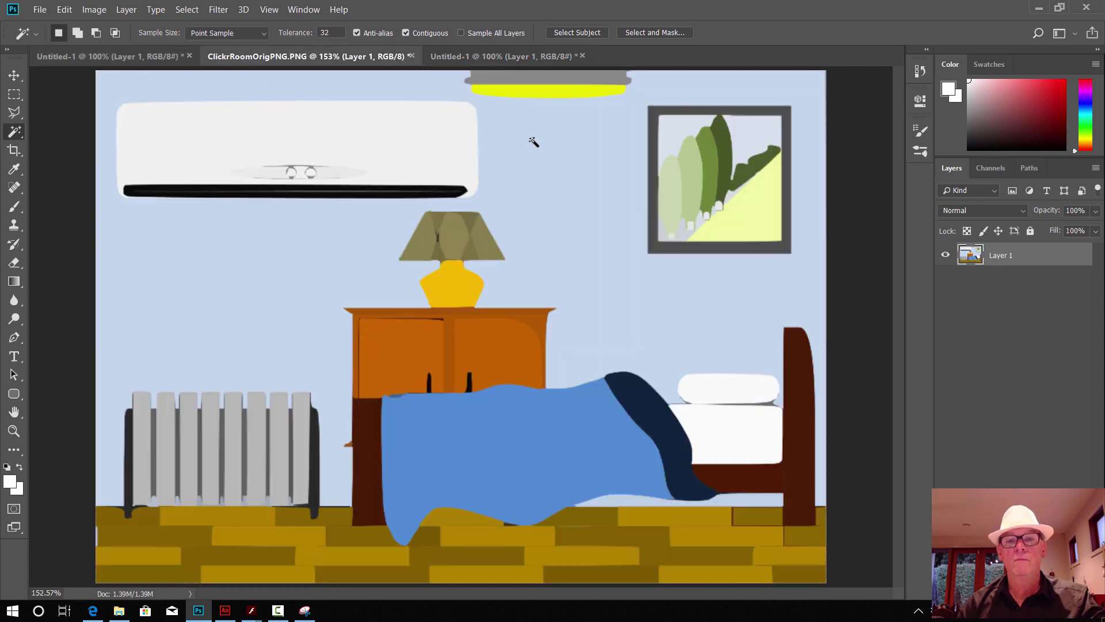
pyautogui.click(14, 80)
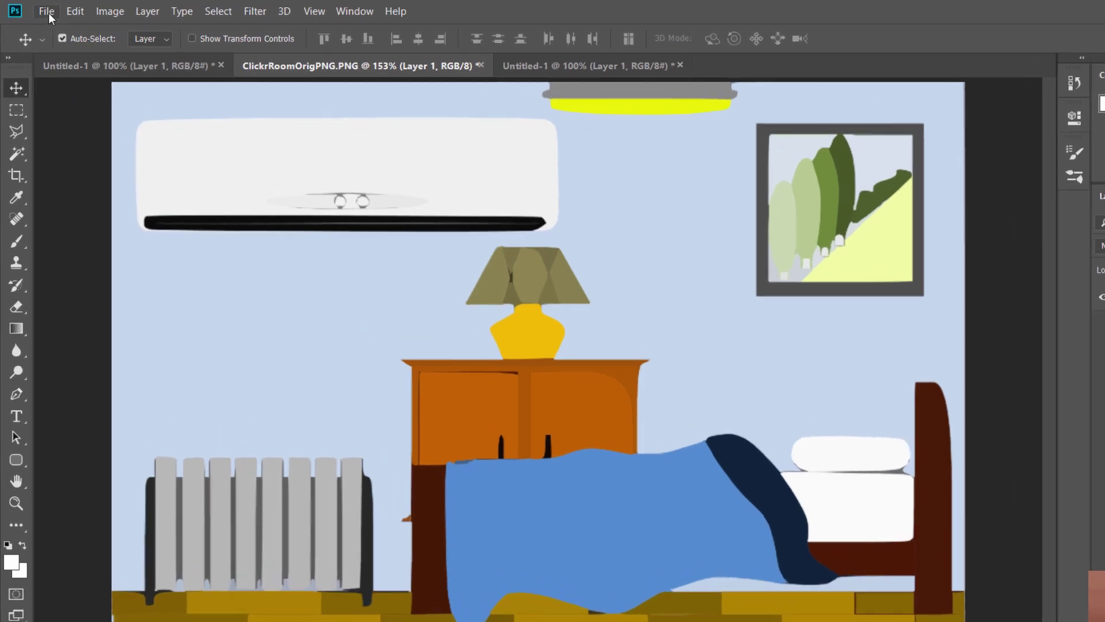
pyautogui.click(39, 9)
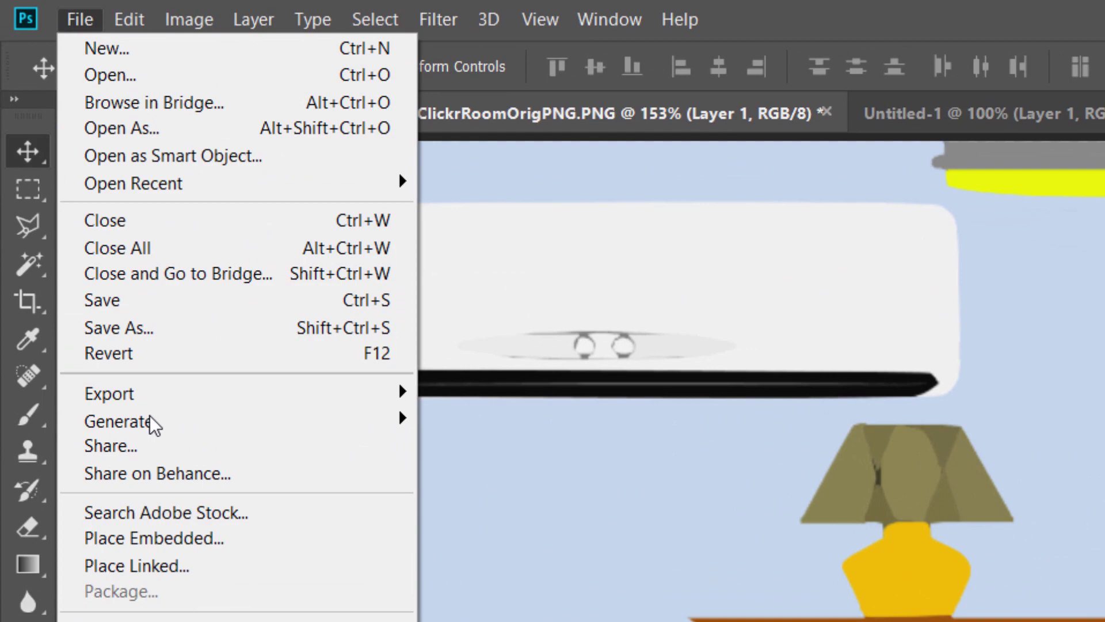
pyautogui.click(158, 539)
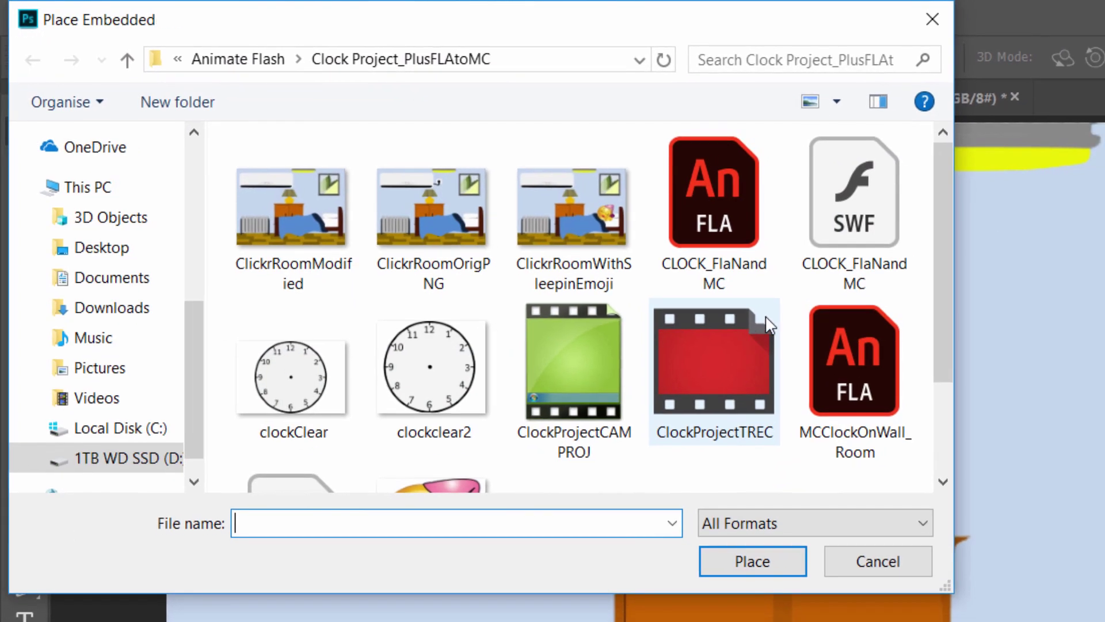
pyautogui.moveTo(937, 210); pyautogui.dragTo(937, 299)
pyautogui.click(489, 437)
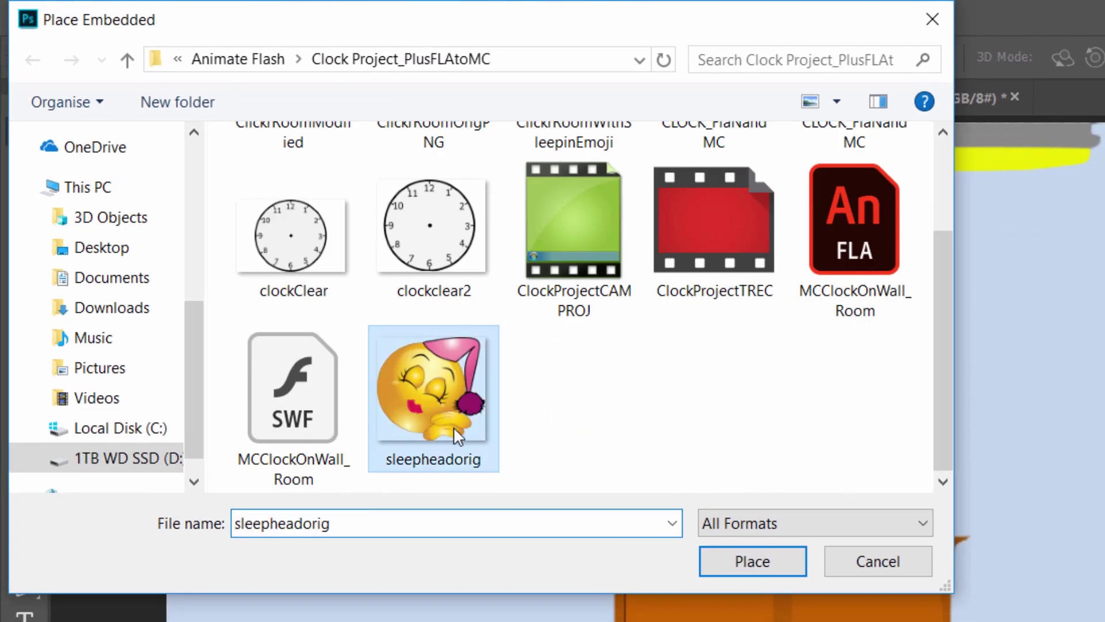
pyautogui.click(723, 561)
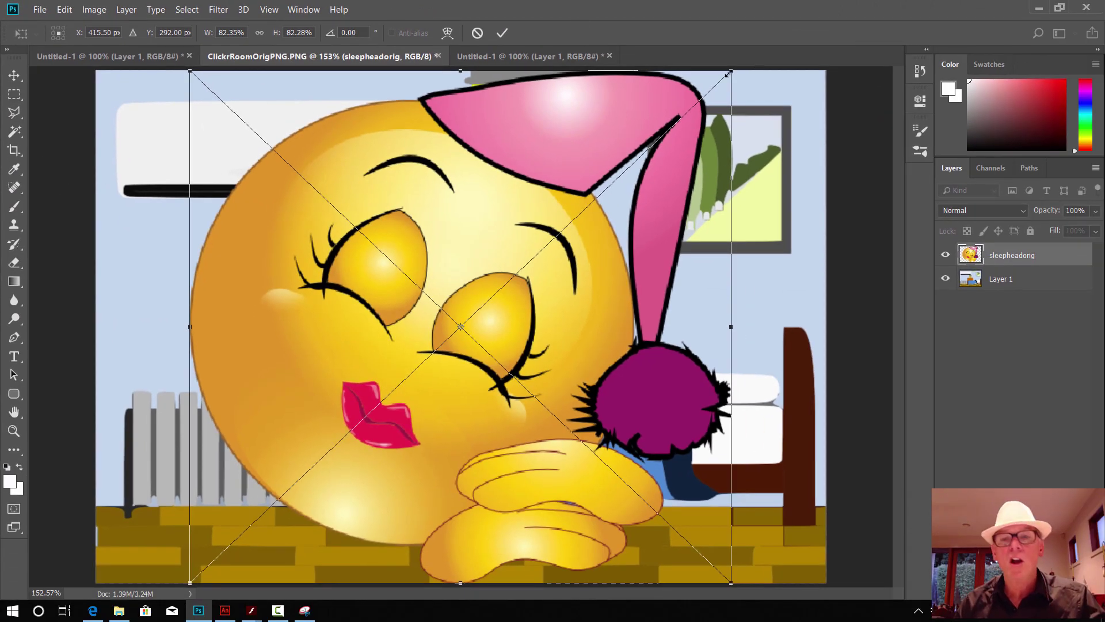
# Step: Scale the placed smiley to about 21%, position it on the bed's pillow, and commit the placement
pyautogui.moveTo(729, 74); pyautogui.dragTo(356, 425)
pyautogui.moveTo(267, 469); pyautogui.dragTo(701, 319)
pyautogui.moveTo(788, 274); pyautogui.dragTo(762, 301)
pyautogui.moveTo(701, 345); pyautogui.dragTo(707, 340)
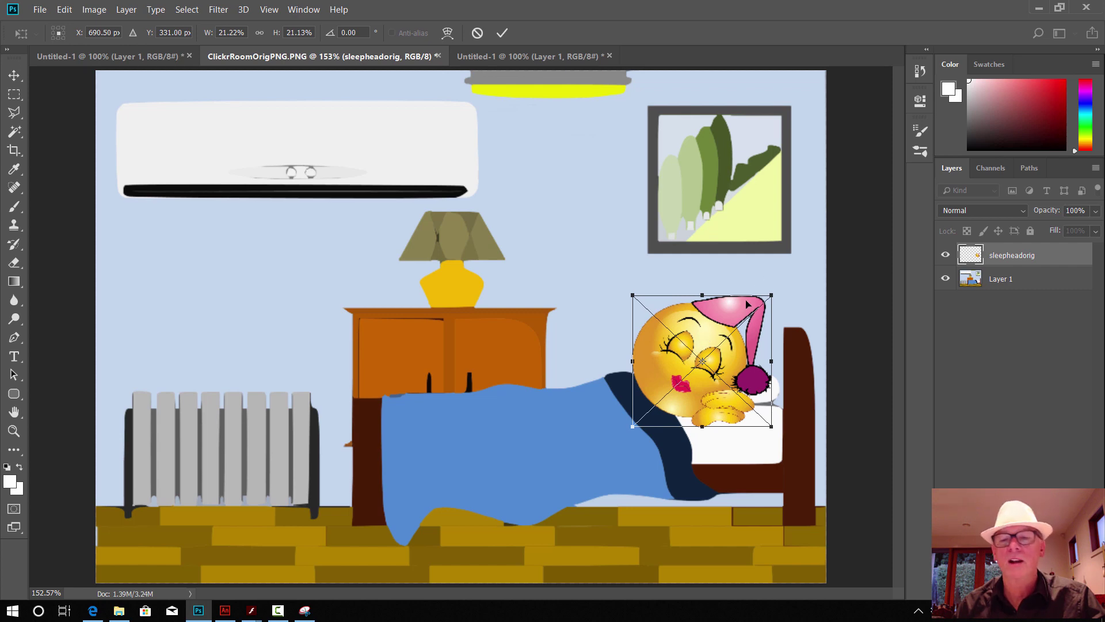
pyautogui.click(14, 75)
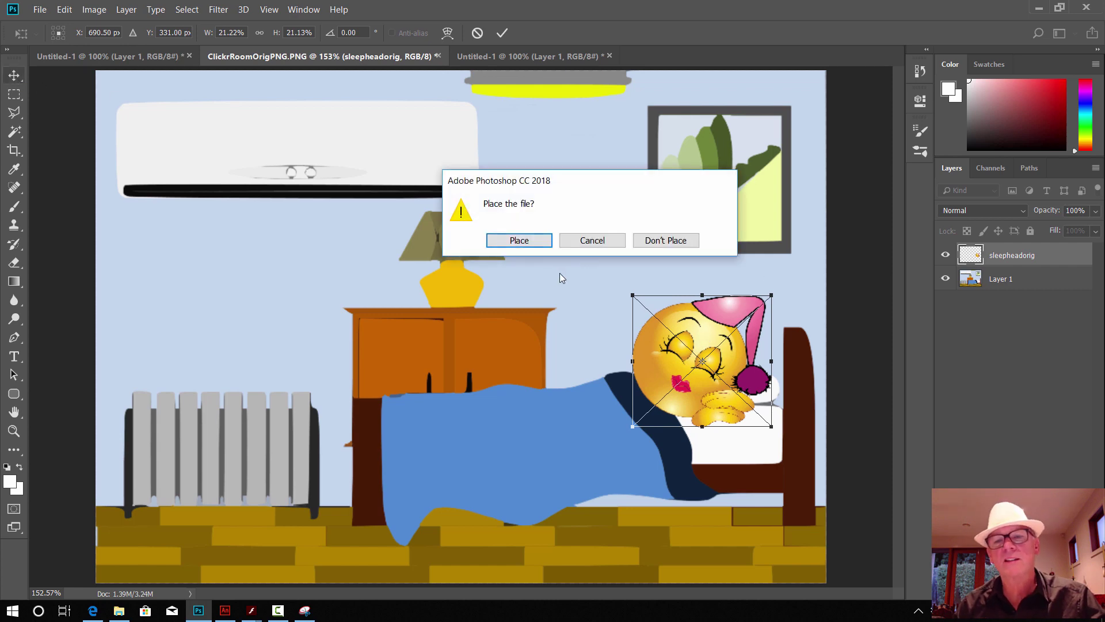
pyautogui.click(549, 246)
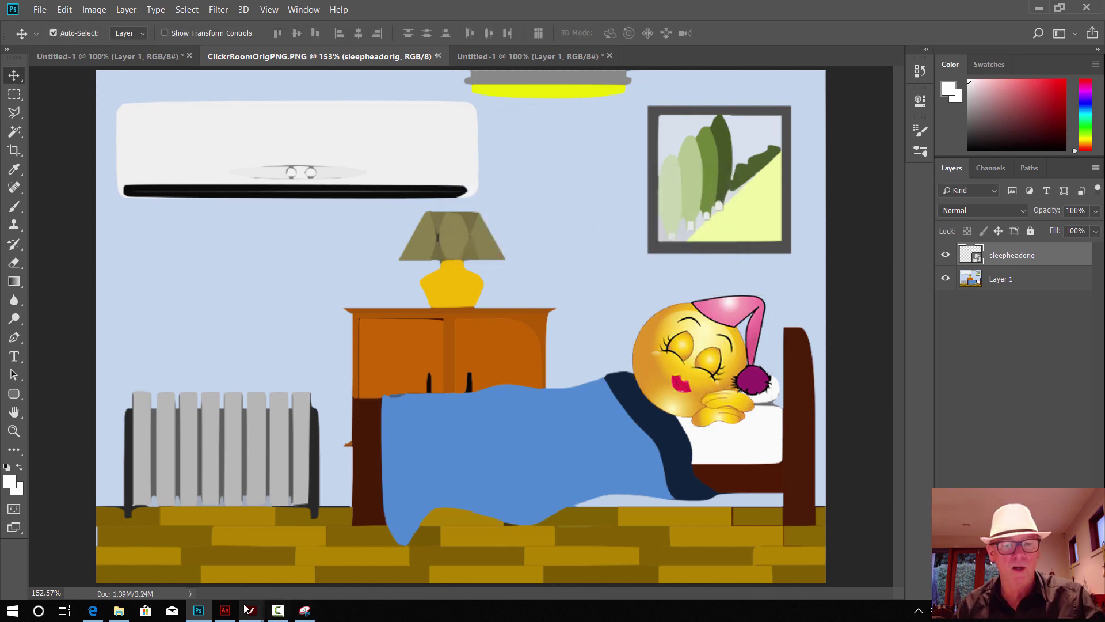
# Step: Switch to Animate and rename Layer_1 of the Untitled-2 document as "background room"
pyautogui.click(225, 608)
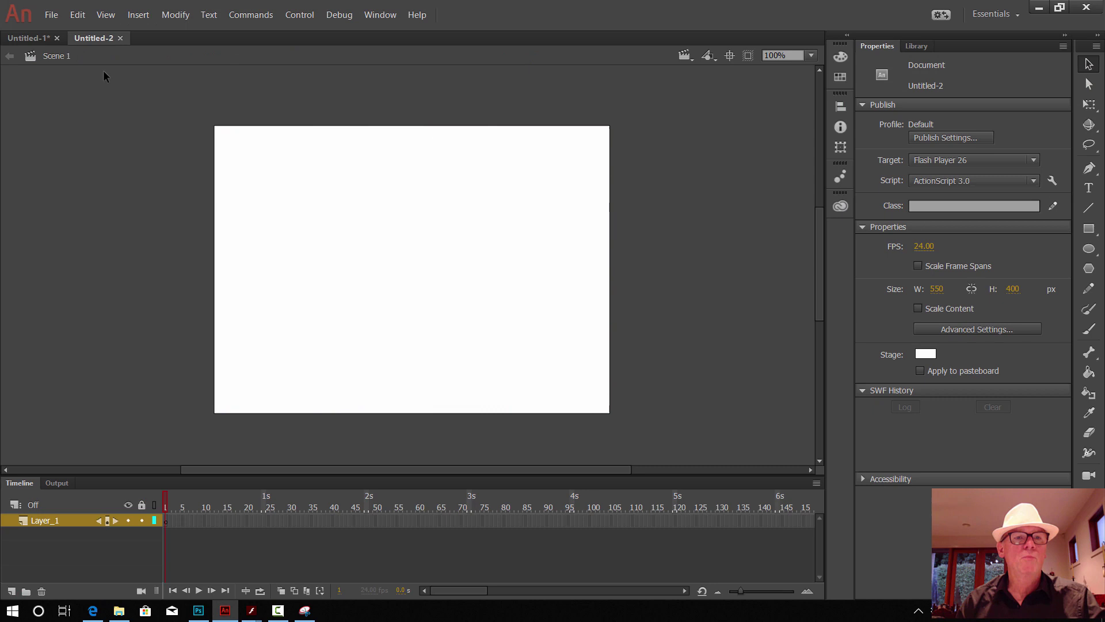
pyautogui.doubleClick(43, 520)
pyautogui.press('BackSpace')
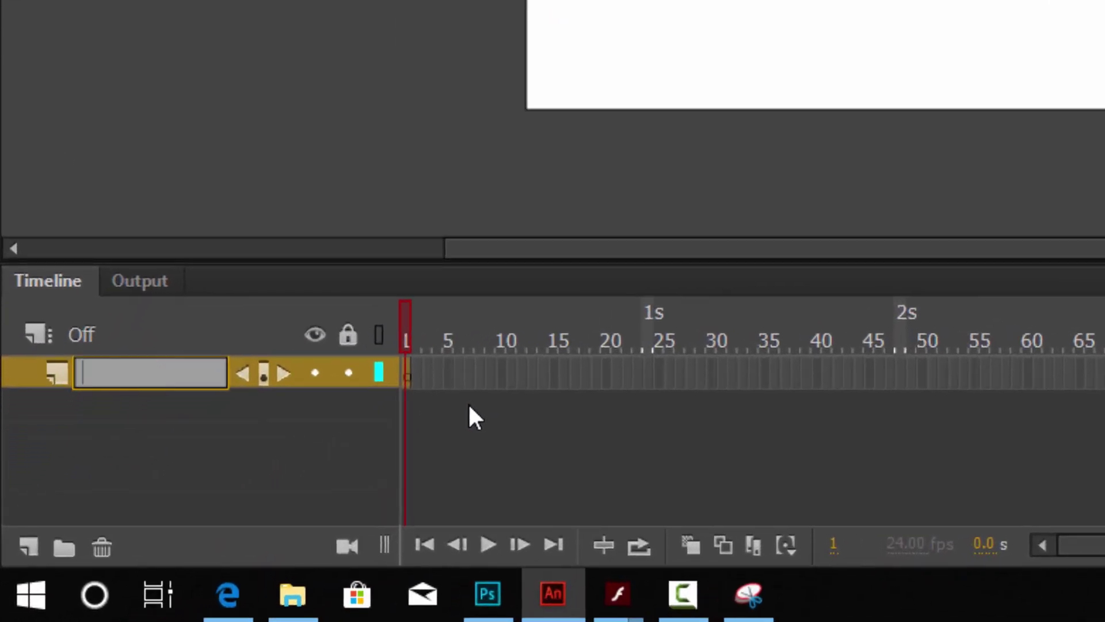
pyautogui.write('backgro')
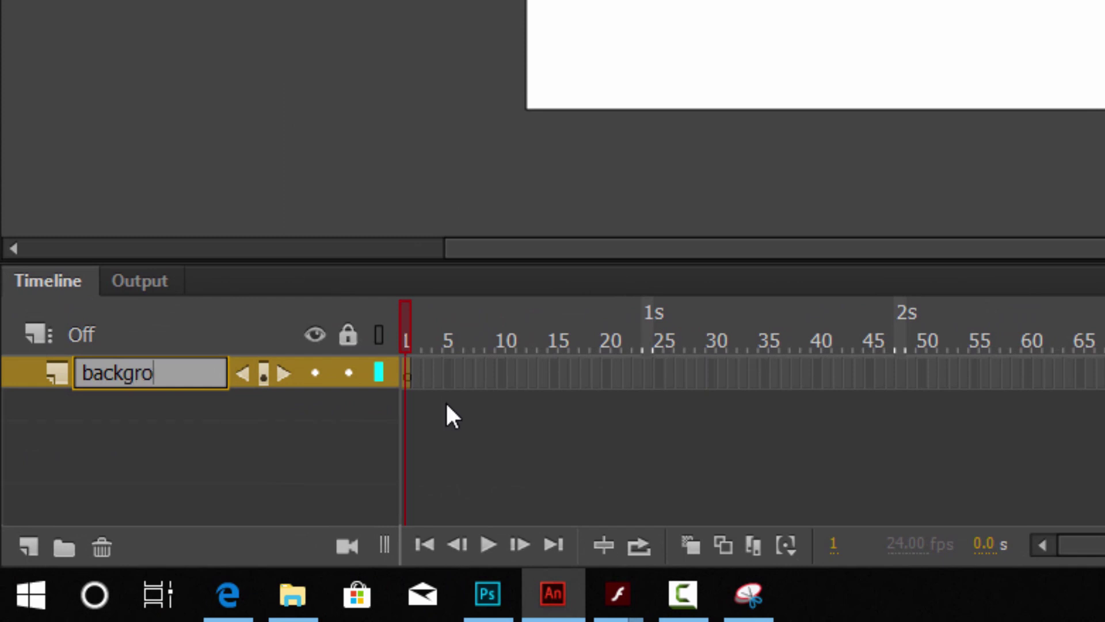
pyautogui.write('und room')
pyautogui.press('Return')
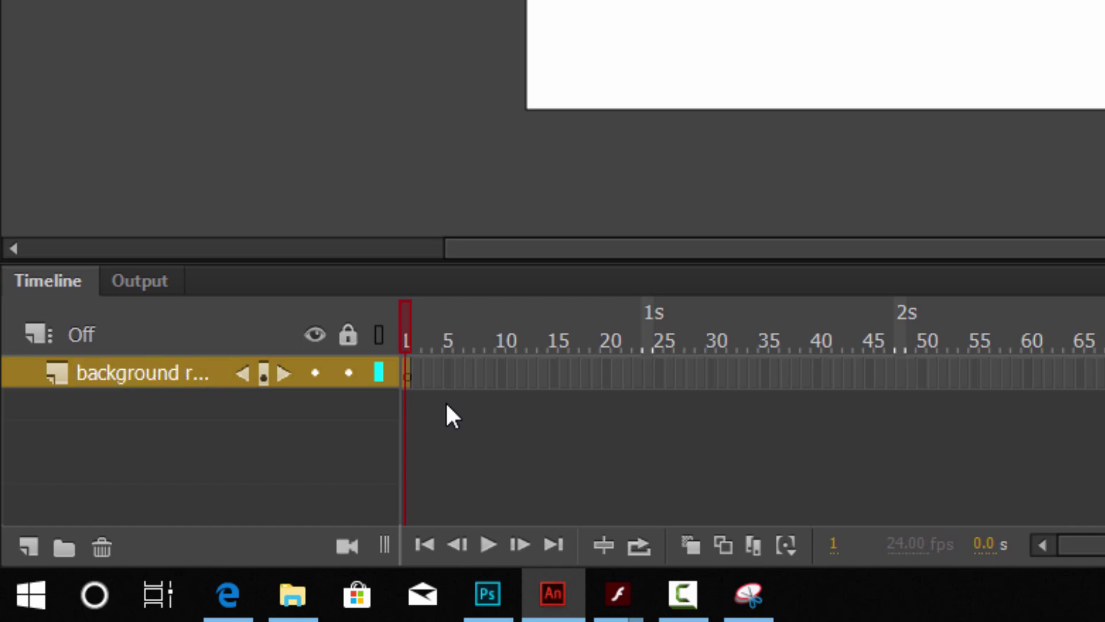
# Step: Import the ClickrRoomWithSleepinEmoji image onto the stage of the background room layer
pyautogui.click(46, 19)
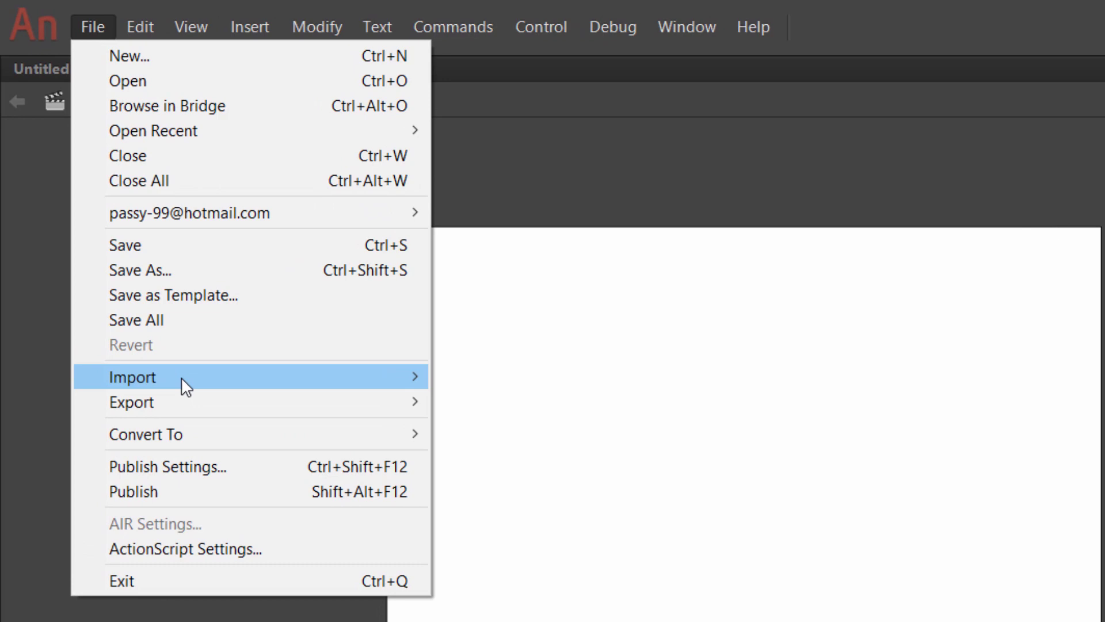
pyautogui.moveTo(277, 379)
pyautogui.click(509, 384)
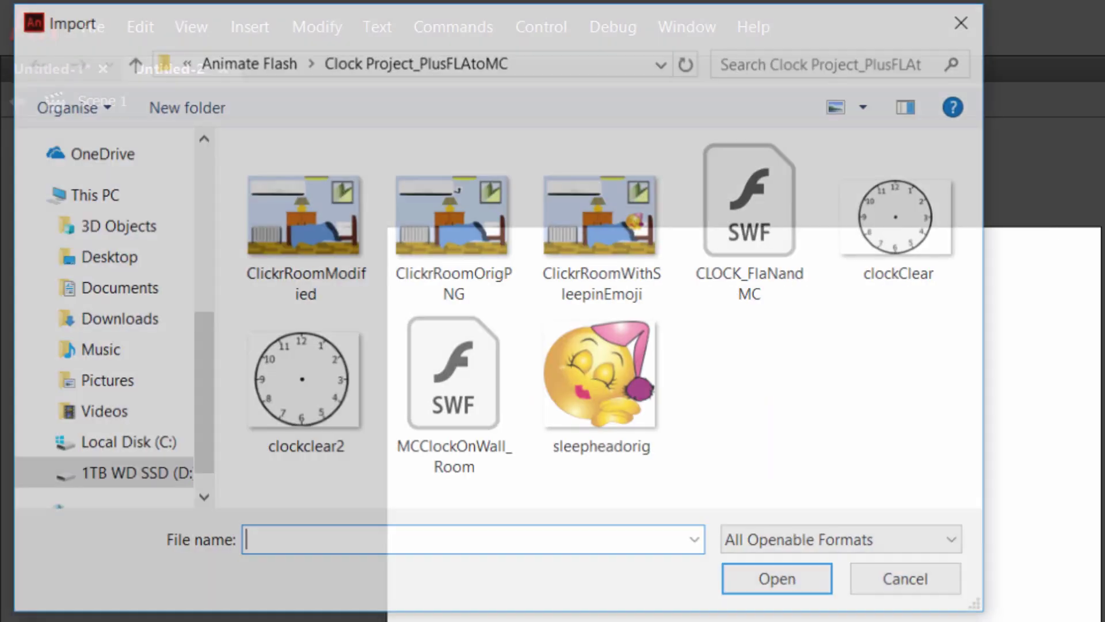
pyautogui.click(640, 226)
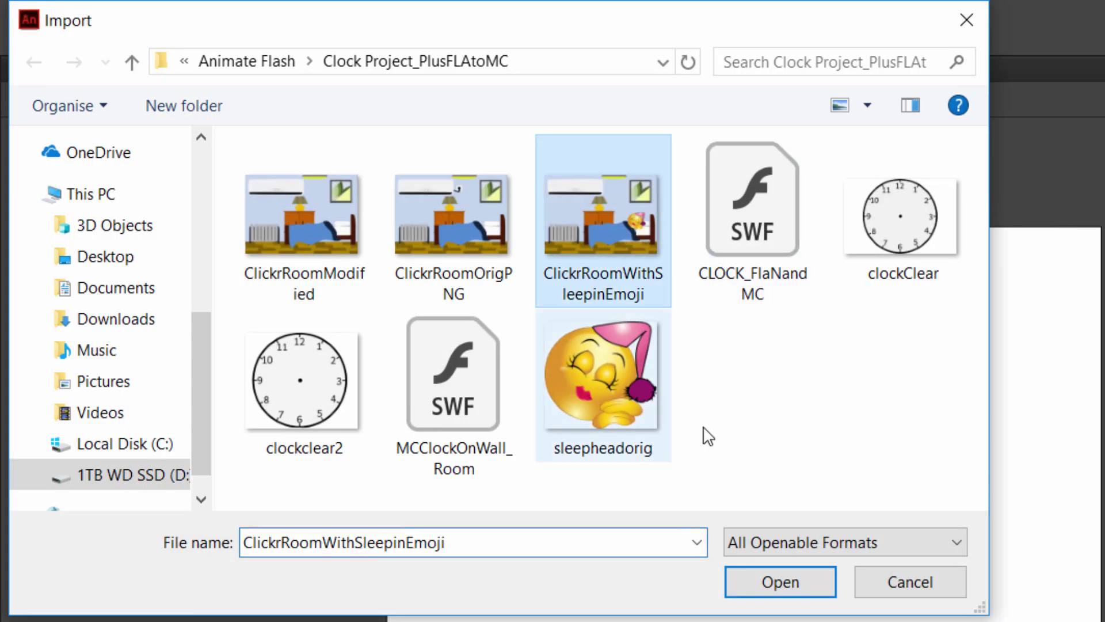
pyautogui.click(792, 582)
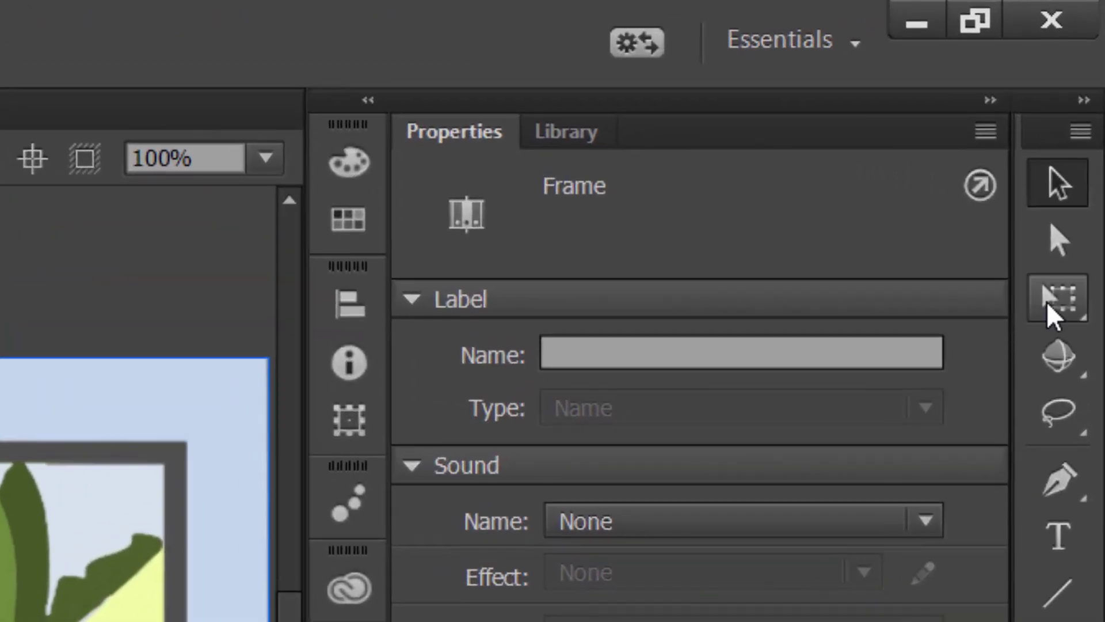
# Step: Free Transform the room bitmap to fill the 550 x 400 px stage, with its transformation point at the image's upper-left corner
pyautogui.click(1047, 305)
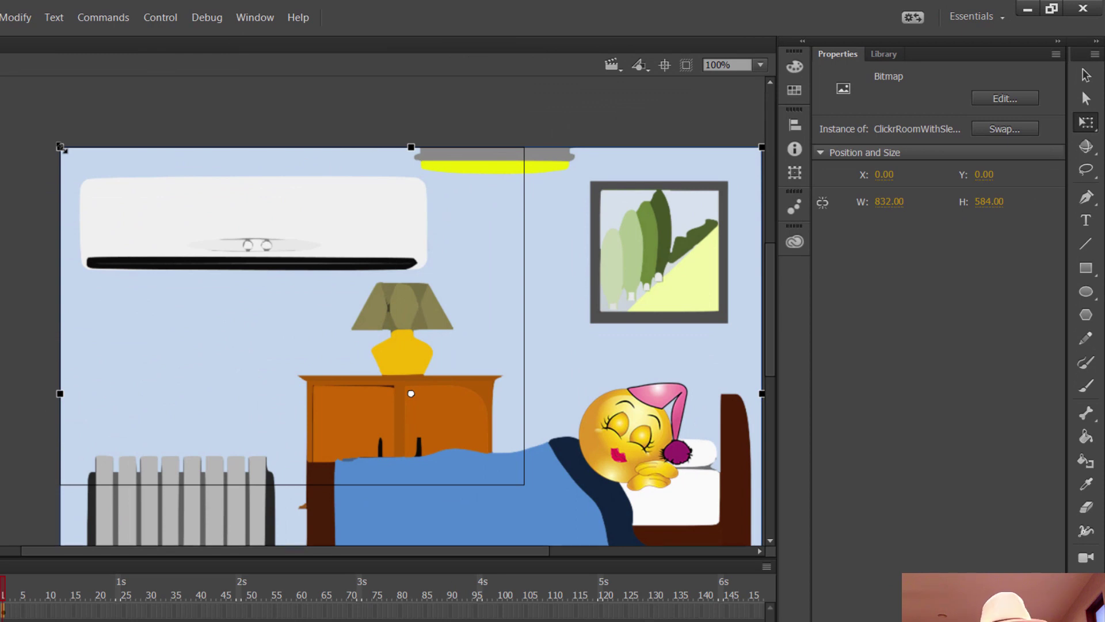
pyautogui.moveTo(72, 158); pyautogui.dragTo(160, 199)
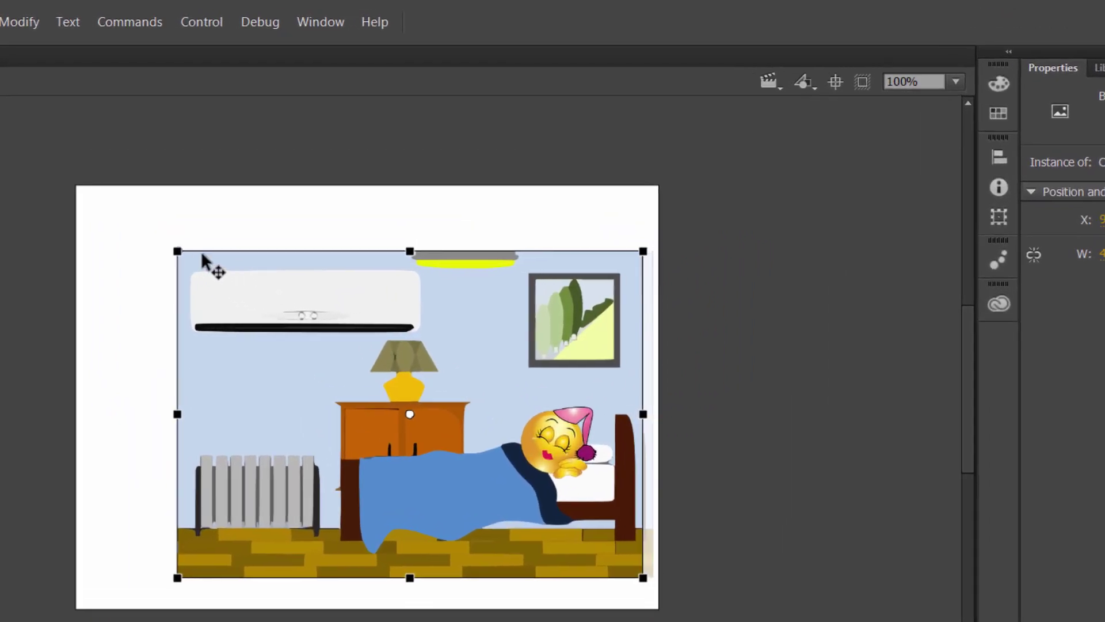
pyautogui.moveTo(202, 254); pyautogui.dragTo(102, 193)
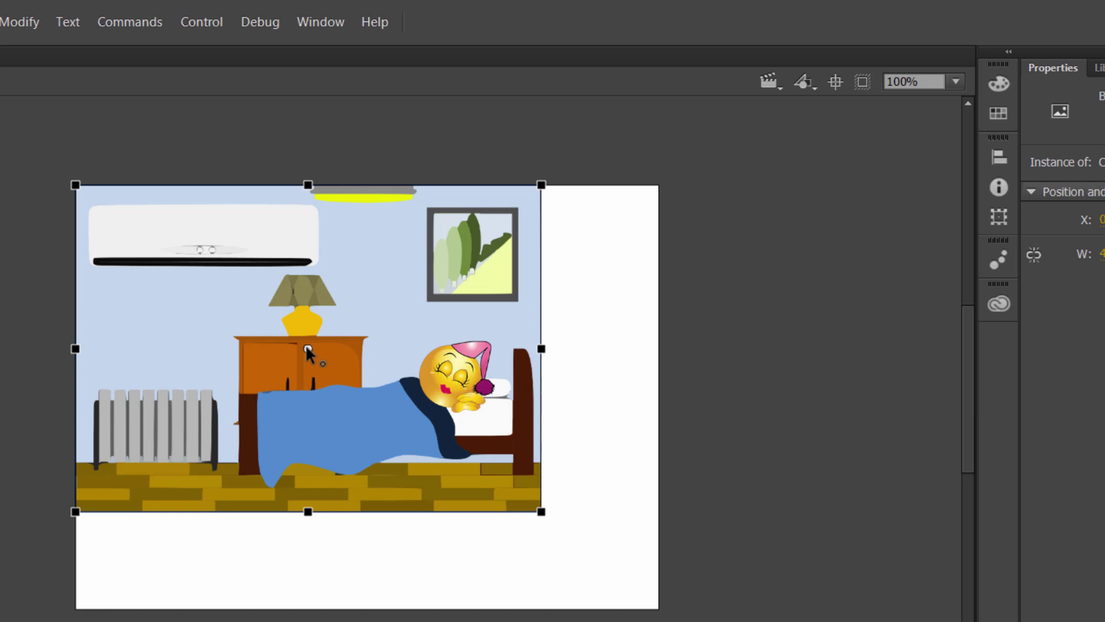
pyautogui.moveTo(308, 350); pyautogui.dragTo(75, 184)
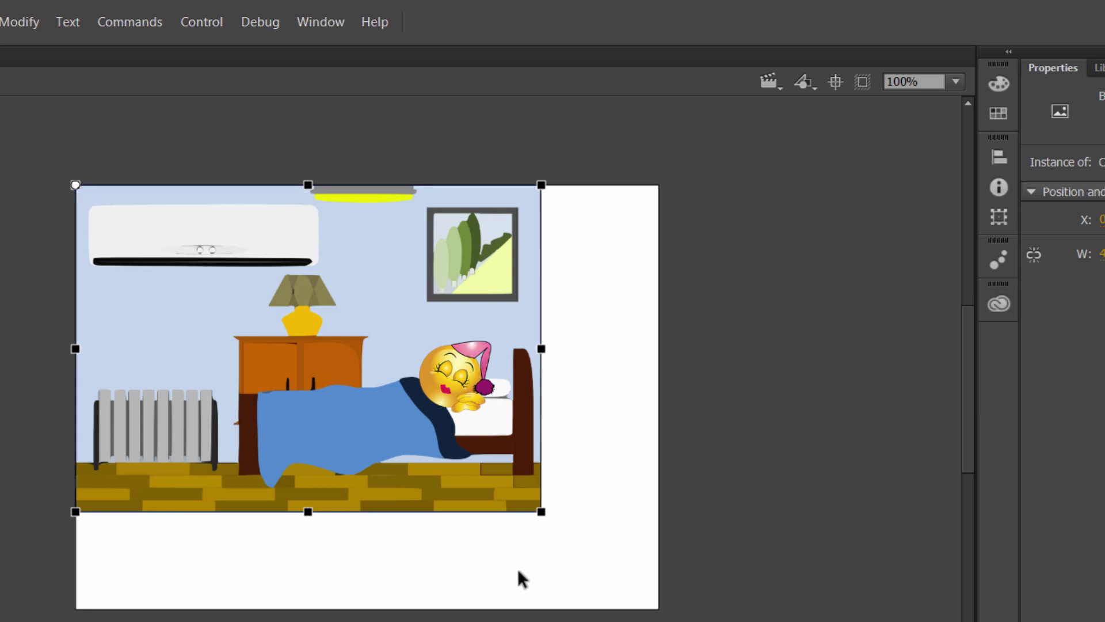
pyautogui.moveTo(541, 511); pyautogui.dragTo(658, 609)
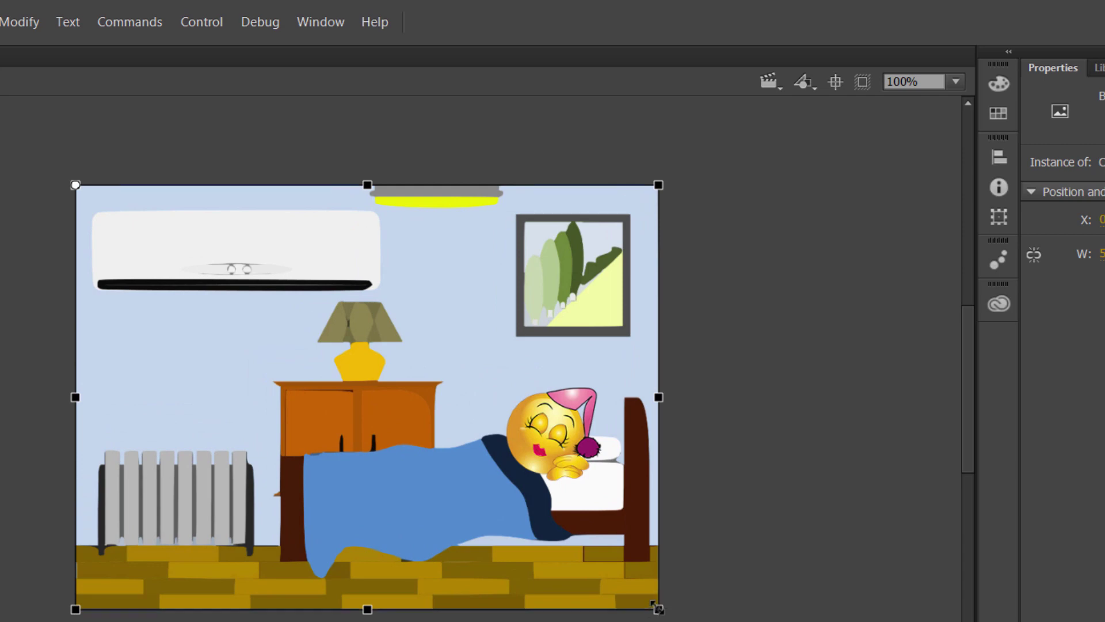
pyautogui.click(748, 506)
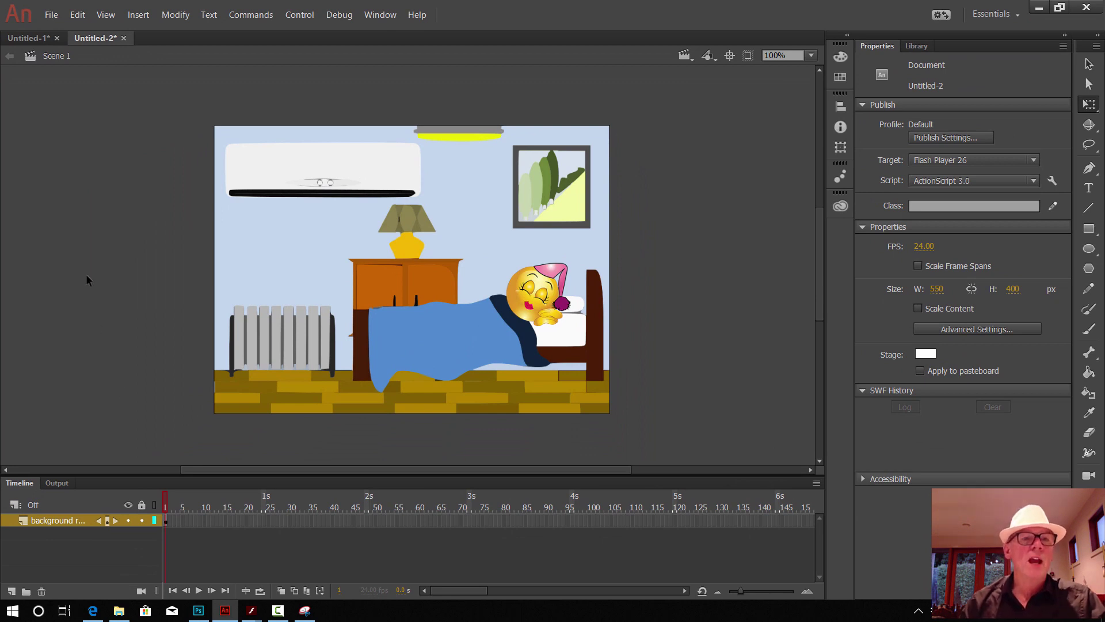
# Step: Check the clock animation in Untitled-1, and add a layer named "clock" above the background room layer in Untitled-2
pyautogui.click(40, 38)
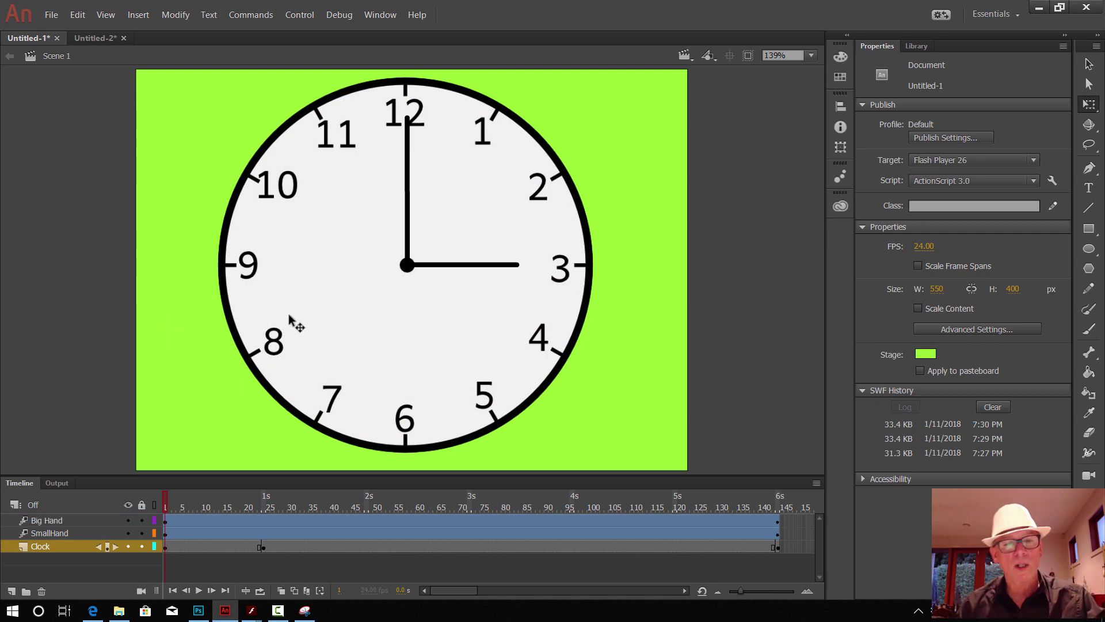
pyautogui.click(102, 42)
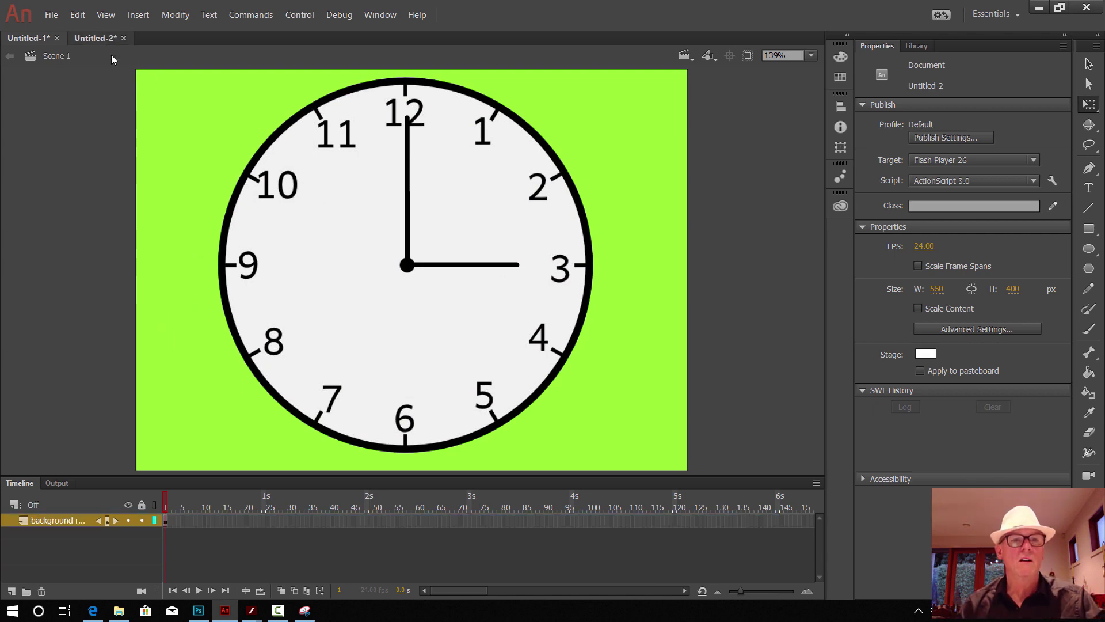
pyautogui.click(11, 591)
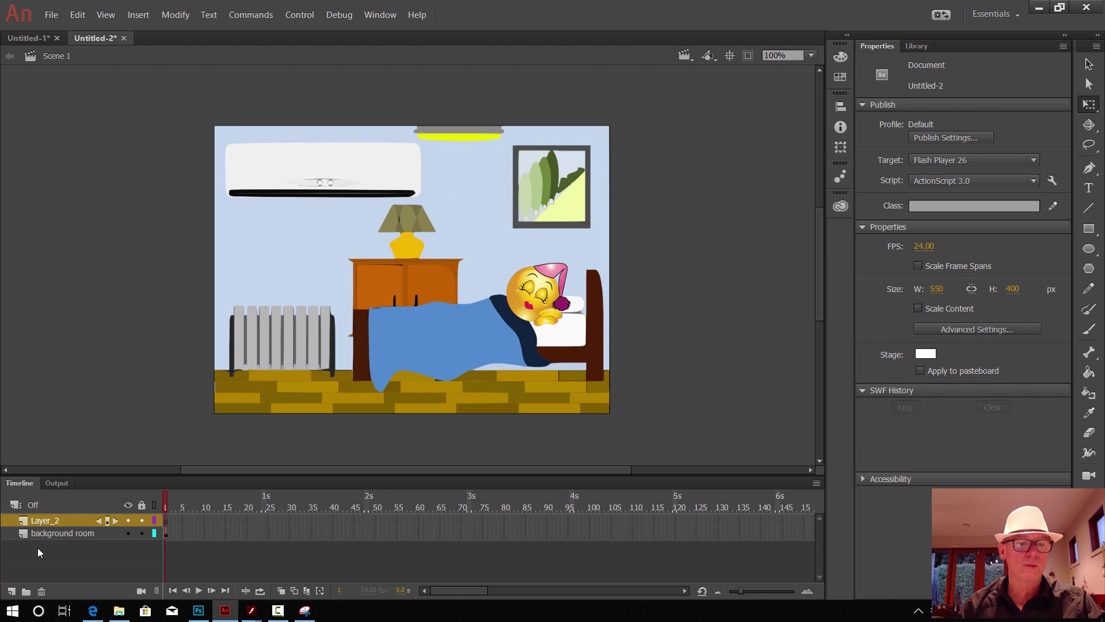
pyautogui.doubleClick(50, 521)
pyautogui.press('BackSpace')
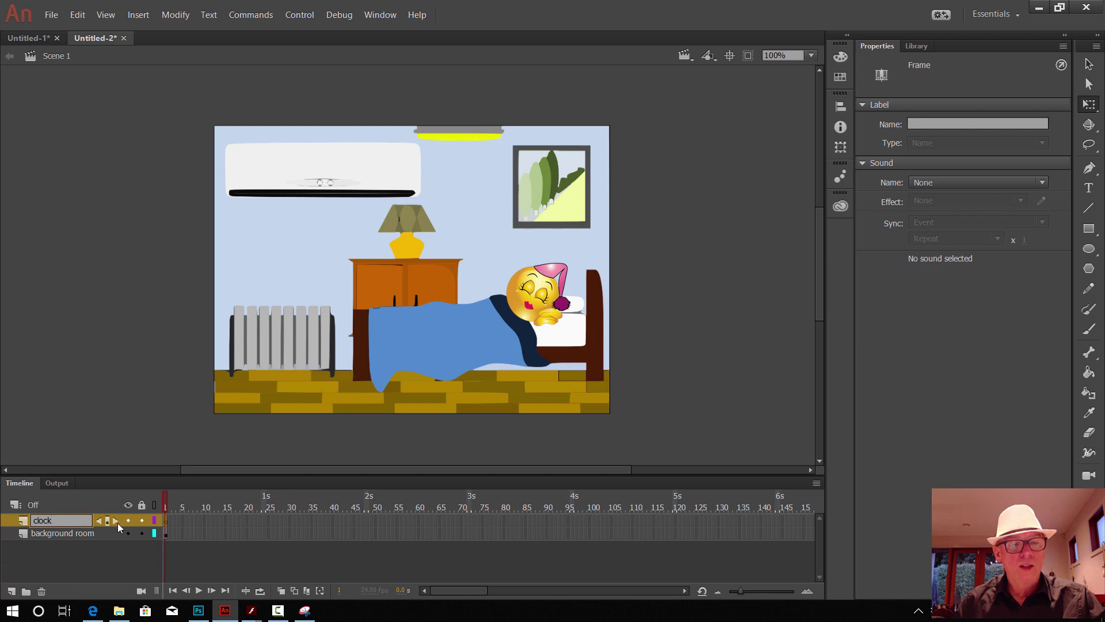
pyautogui.press('Return')
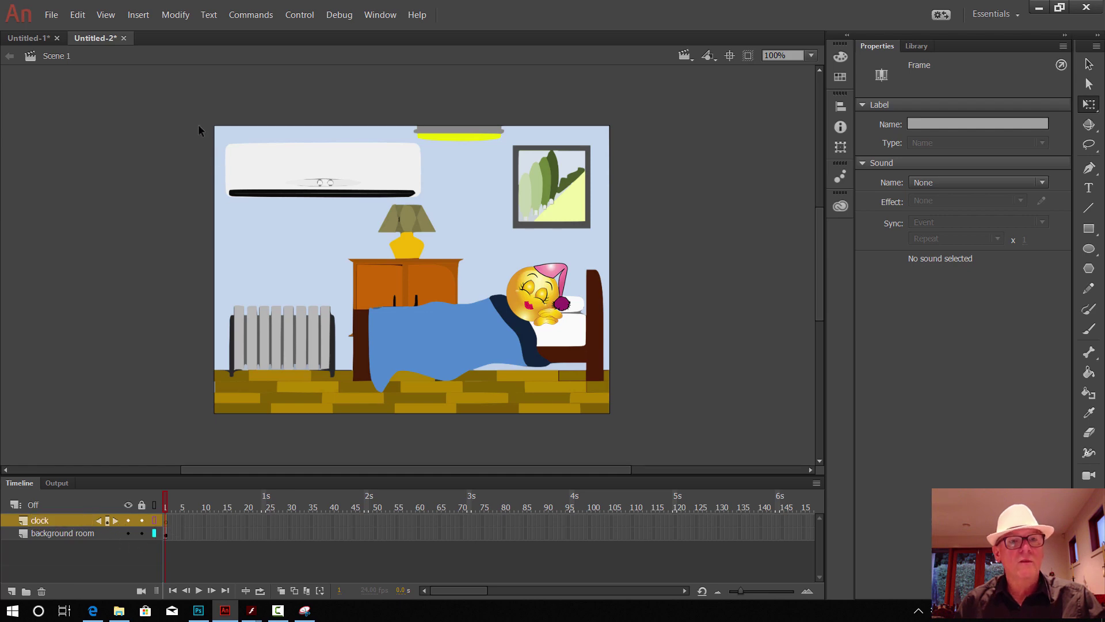
# Step: Select the Big Hand, SmallHand and Clock layers together in the Untitled-1 clock document
pyautogui.click(41, 37)
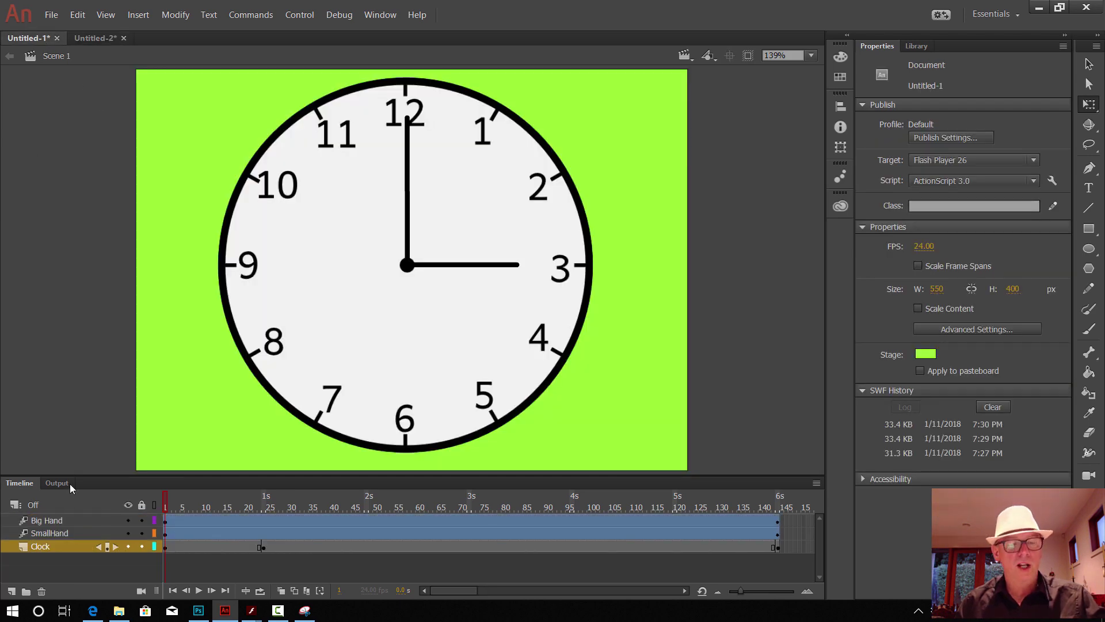
pyautogui.click(47, 519)
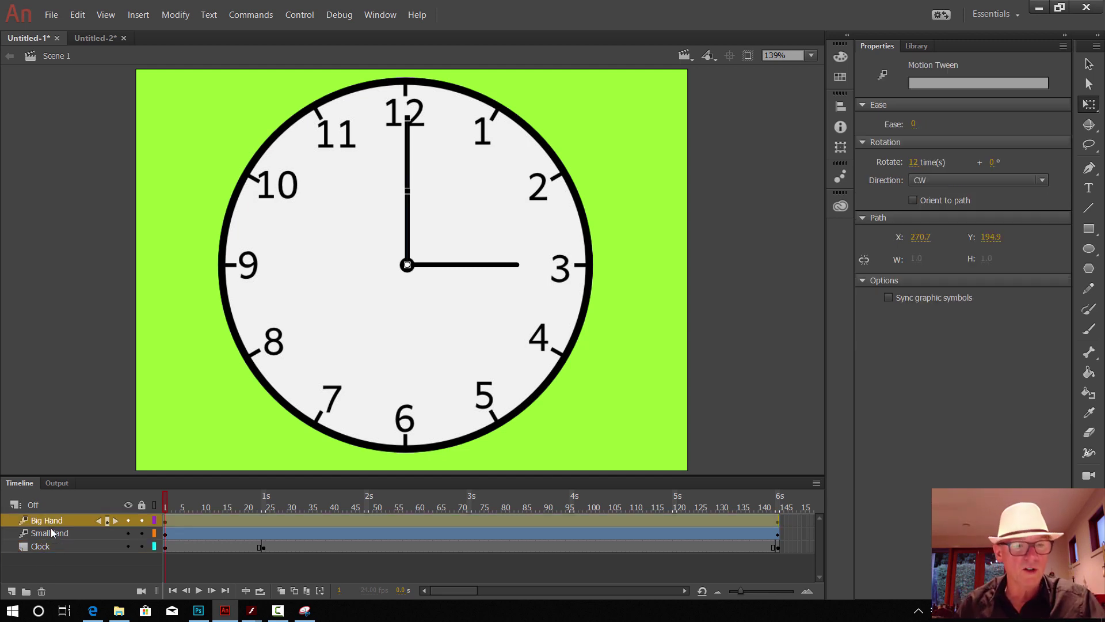
pyautogui.keyDown('shift'); pyautogui.click(51, 527); pyautogui.keyUp('shift')
pyautogui.keyDown('shift'); pyautogui.click(53, 547); pyautogui.keyUp('shift')
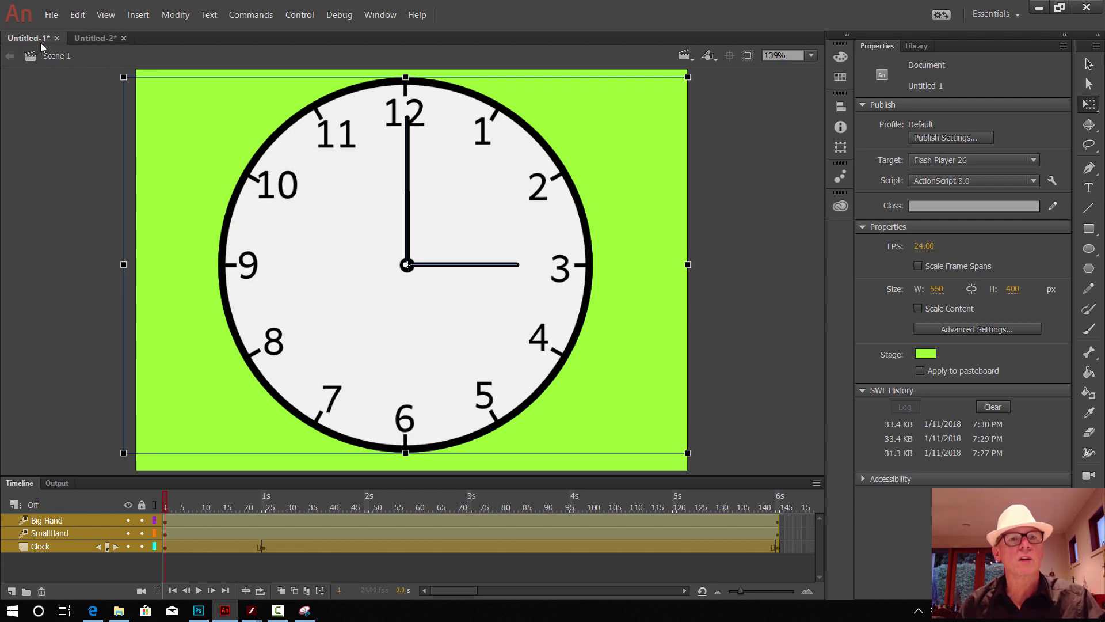
# Step: Compare the room and clock documents, examine the clock document's library items, and clear the layer selection in Untitled-1
pyautogui.click(92, 42)
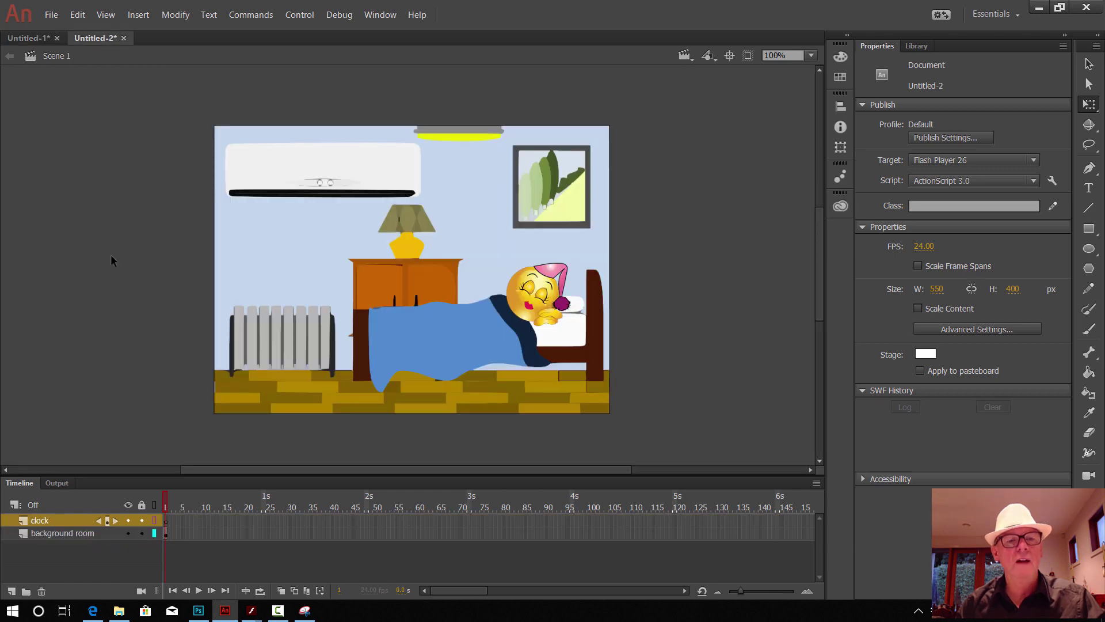
pyautogui.click(38, 36)
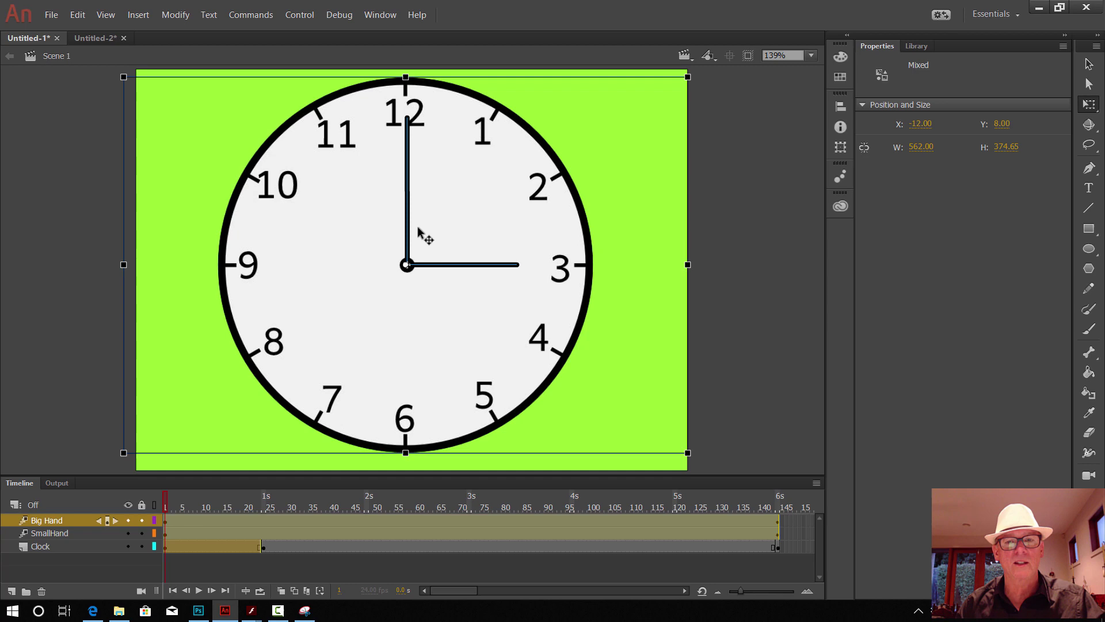
pyautogui.click(918, 46)
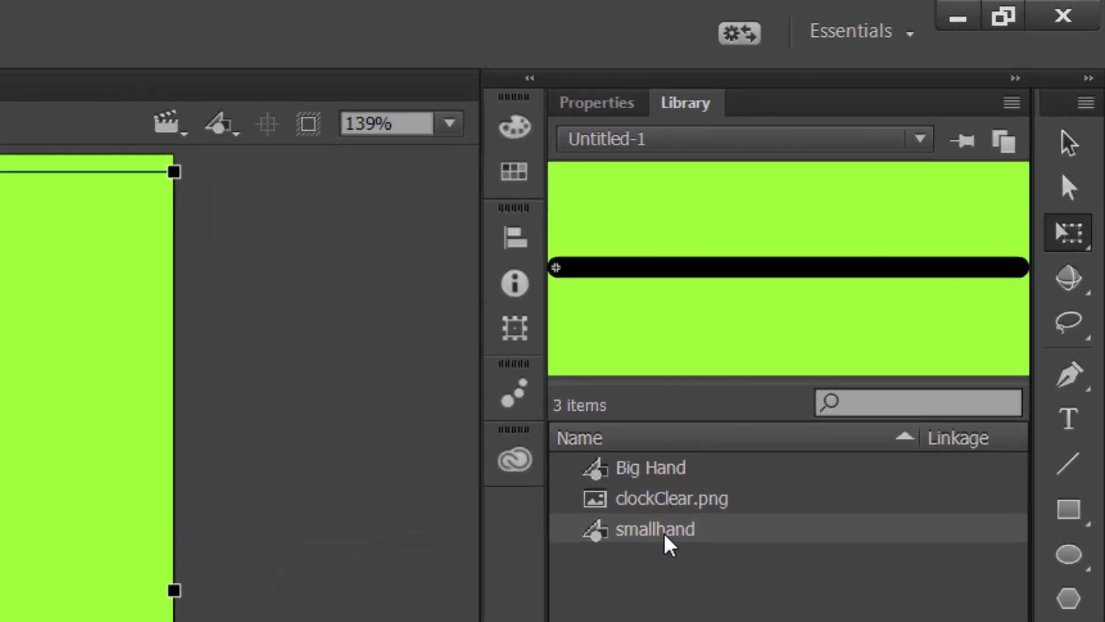
pyautogui.click(249, 541)
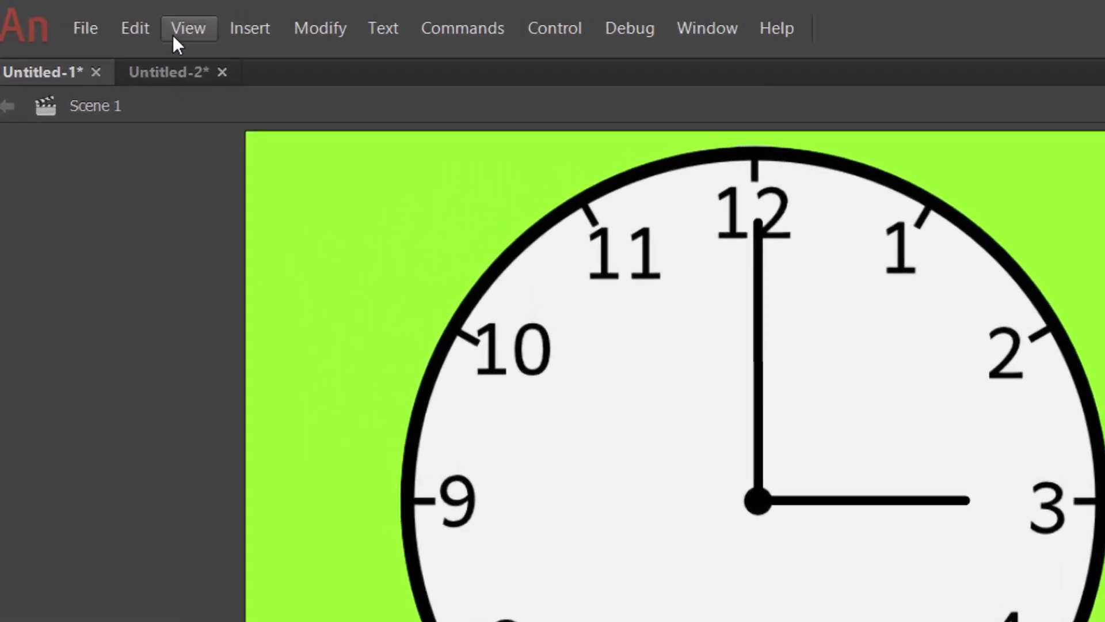
# Step: Create a new symbol named ClockMC of type Movie Clip in the Untitled-1 clock document
pyautogui.click(161, 19)
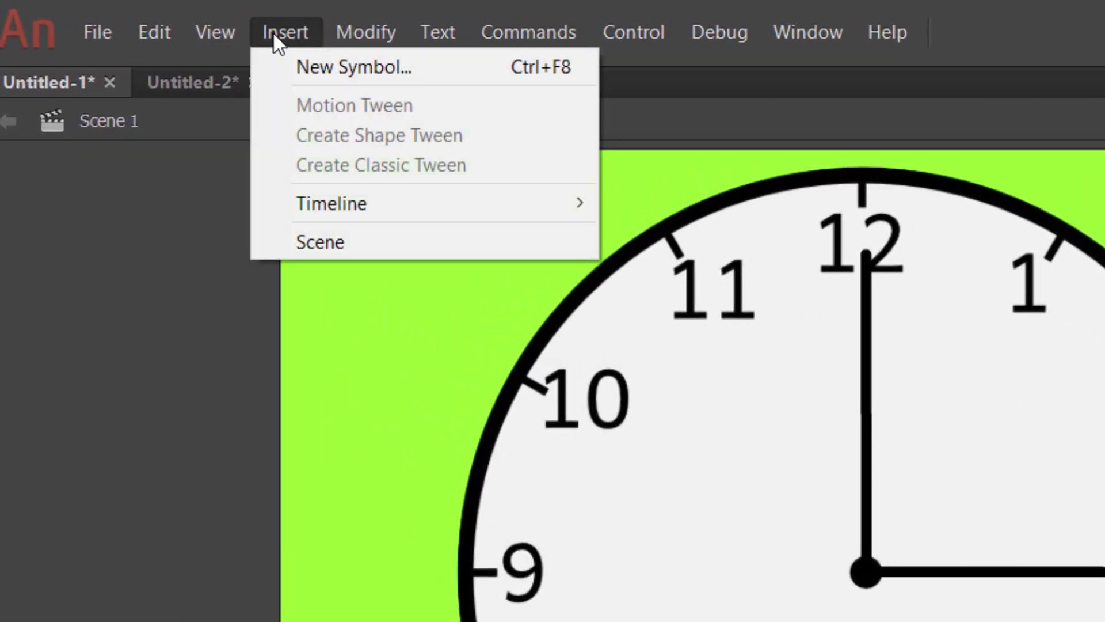
pyautogui.click(318, 67)
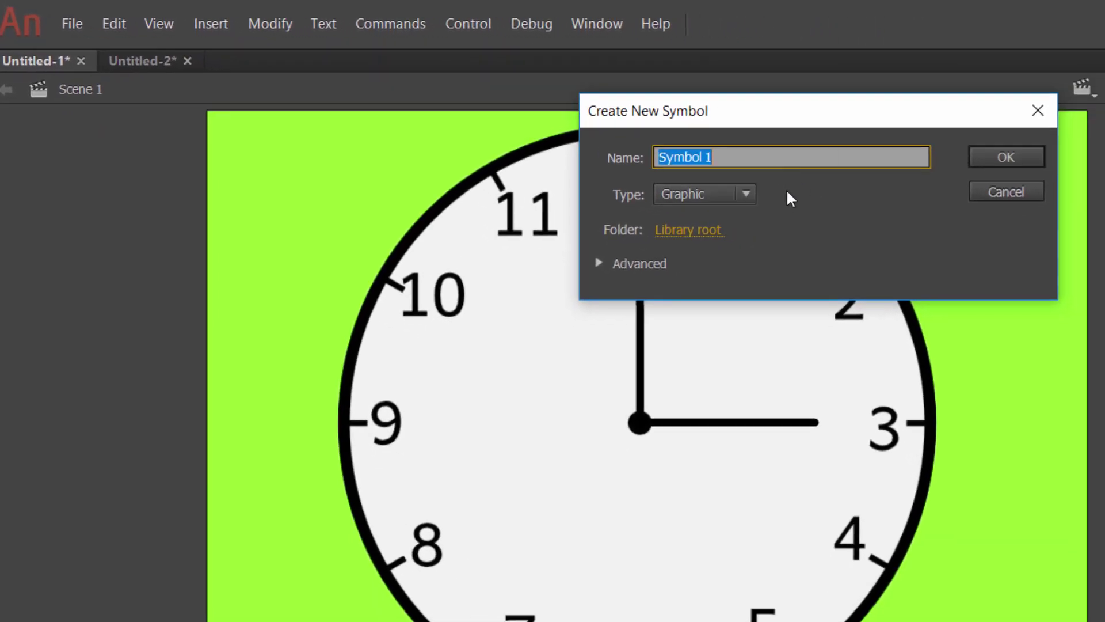
pyautogui.click(743, 196)
pyautogui.click(734, 214)
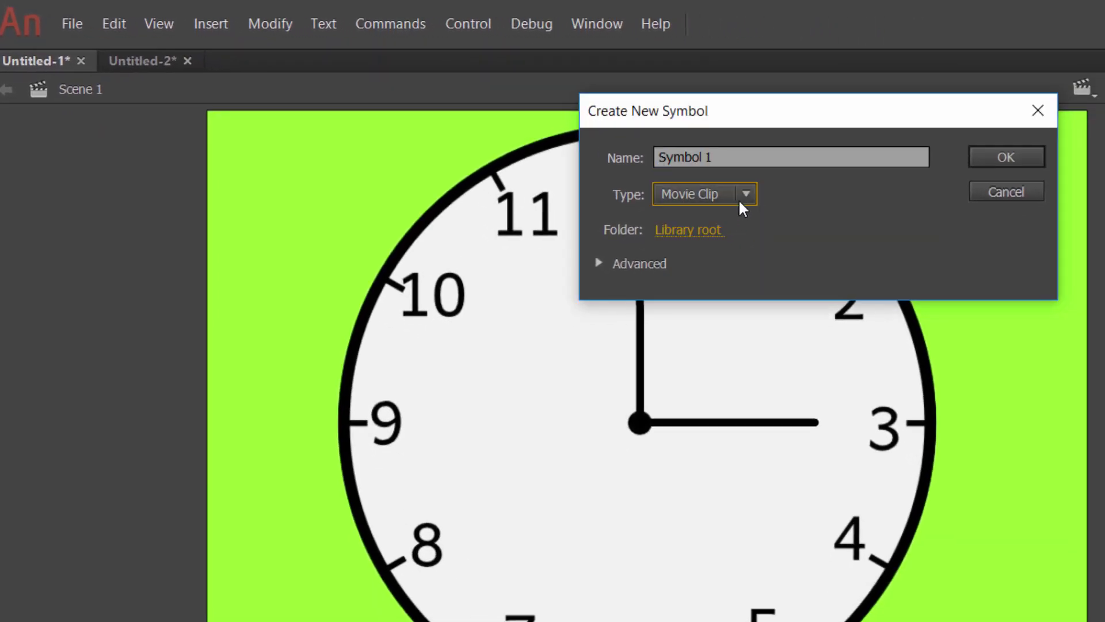
pyautogui.click(725, 159)
pyautogui.press('BackSpace')
pyautogui.press('BackSpace')
pyautogui.press('BackSpace')
pyautogui.press('BackSpace')
pyautogui.press('BackSpace')
pyautogui.press('BackSpace')
pyautogui.press('BackSpace')
pyautogui.press('BackSpace')
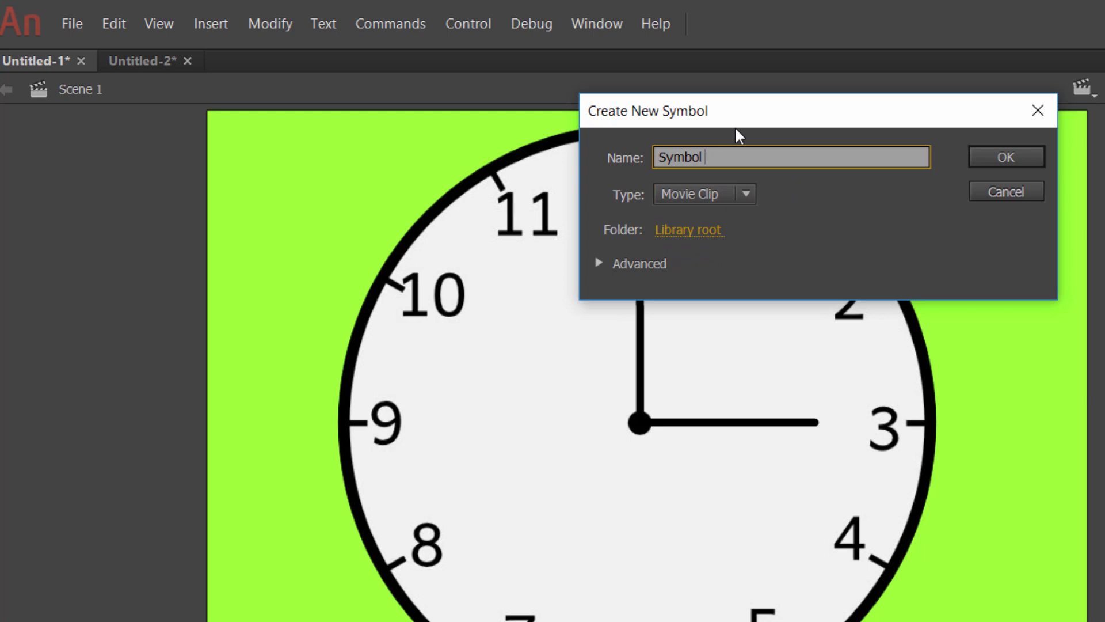
pyautogui.write('Clo')
pyautogui.press('BackSpace')
pyautogui.press('BackSpace')
pyautogui.write('lockM')
pyautogui.click(995, 158)
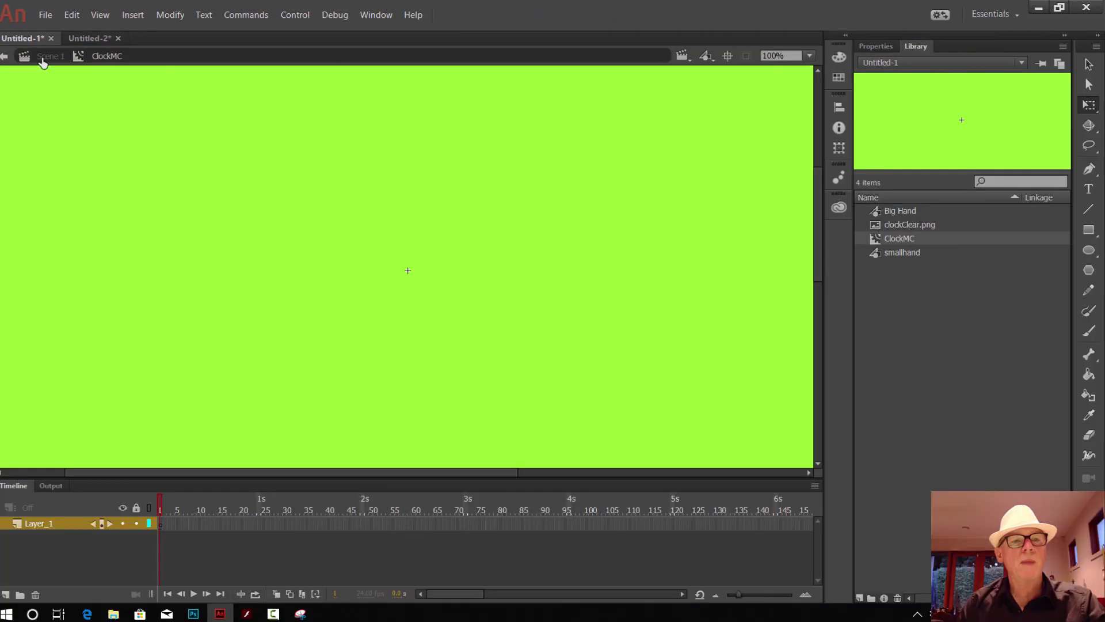
# Step: Return to Scene 1 and copy the Big Hand, SmallHand and Clock layers together
pyautogui.click(135, 190)
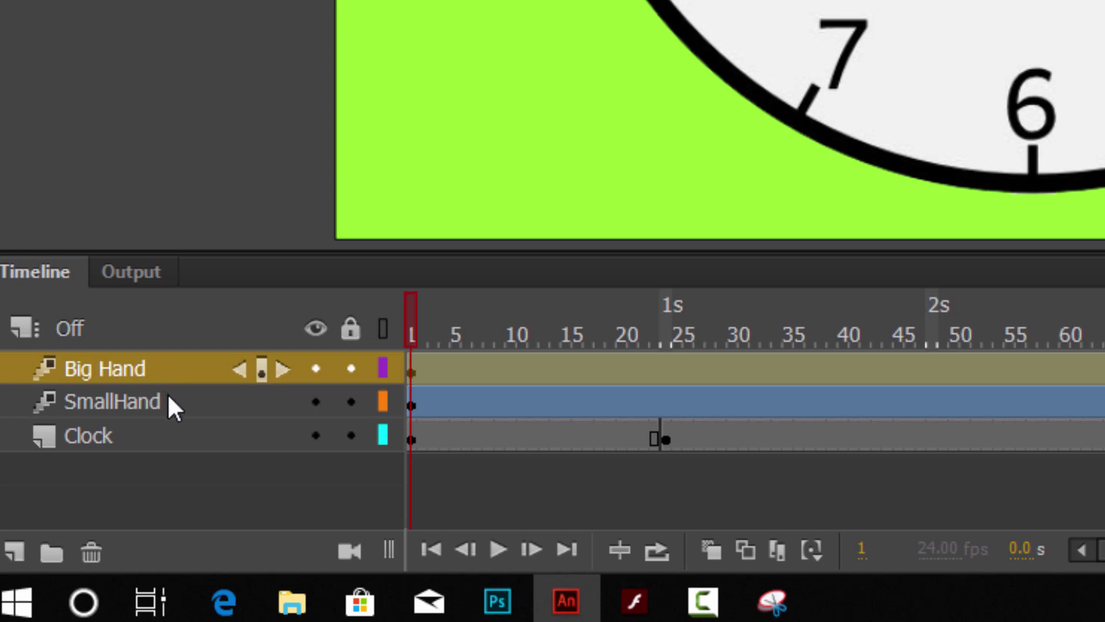
pyautogui.keyDown('shift'); pyautogui.click(167, 393); pyautogui.keyUp('shift')
pyautogui.keyDown('shift'); pyautogui.click(172, 434); pyautogui.keyUp('shift')
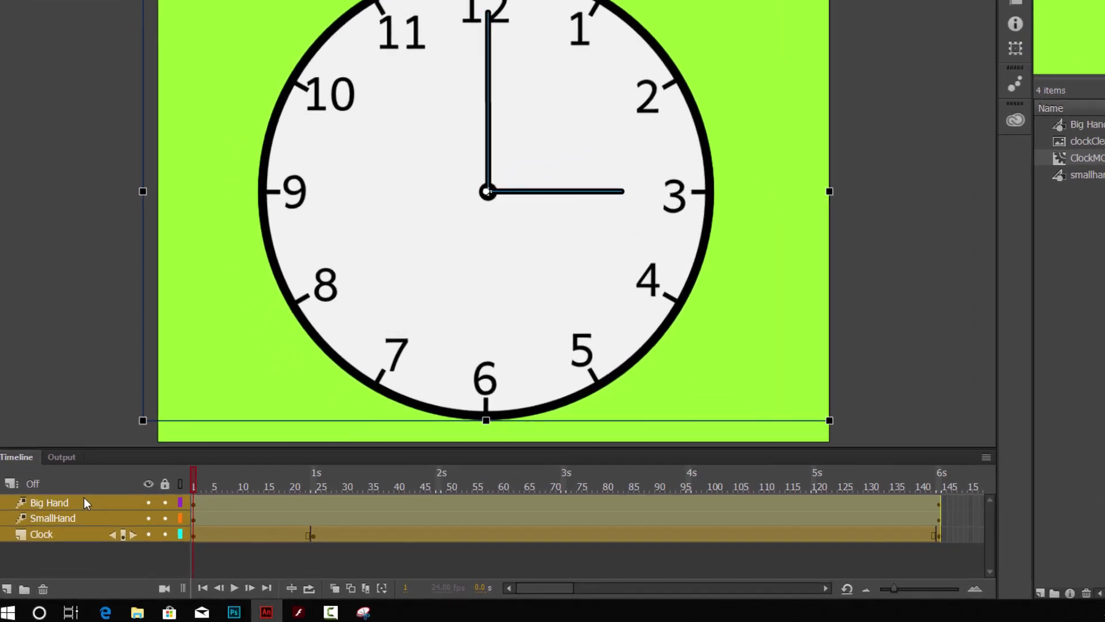
pyautogui.rightClick(71, 518)
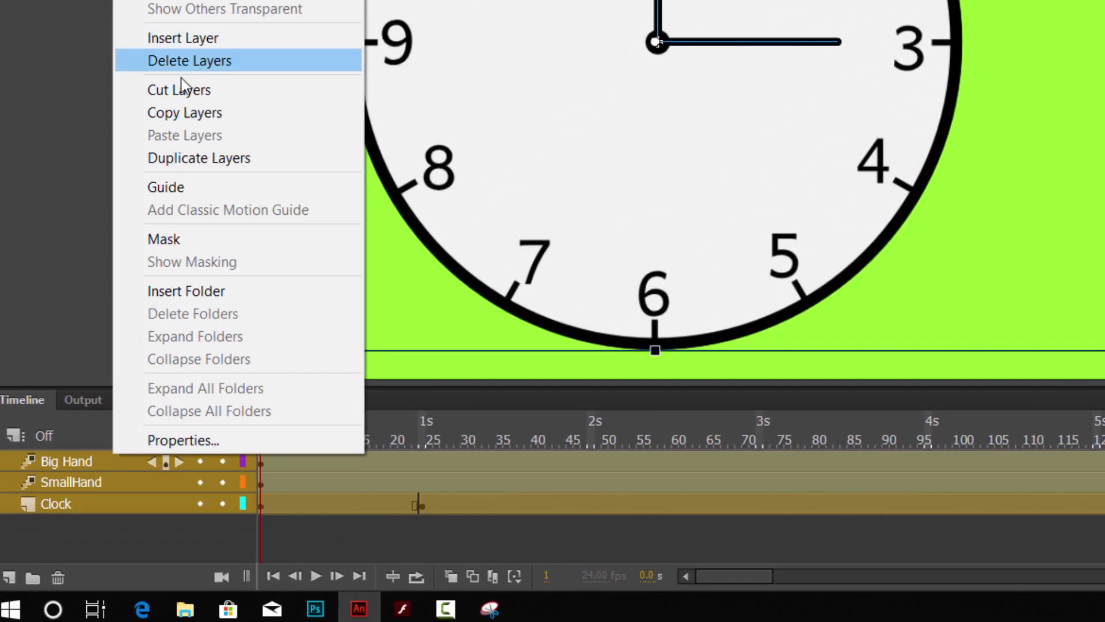
pyautogui.click(184, 113)
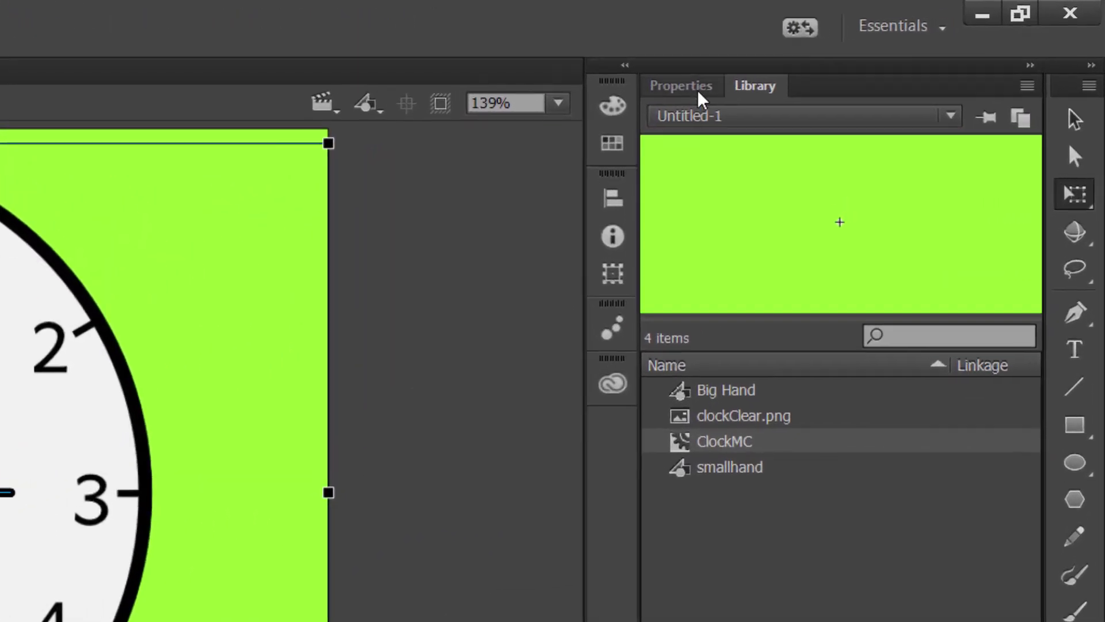
# Step: Paste the copied clock layers into the ClockMC movie clip's timeline and return to Scene 1
pyautogui.click(690, 86)
pyautogui.click(757, 91)
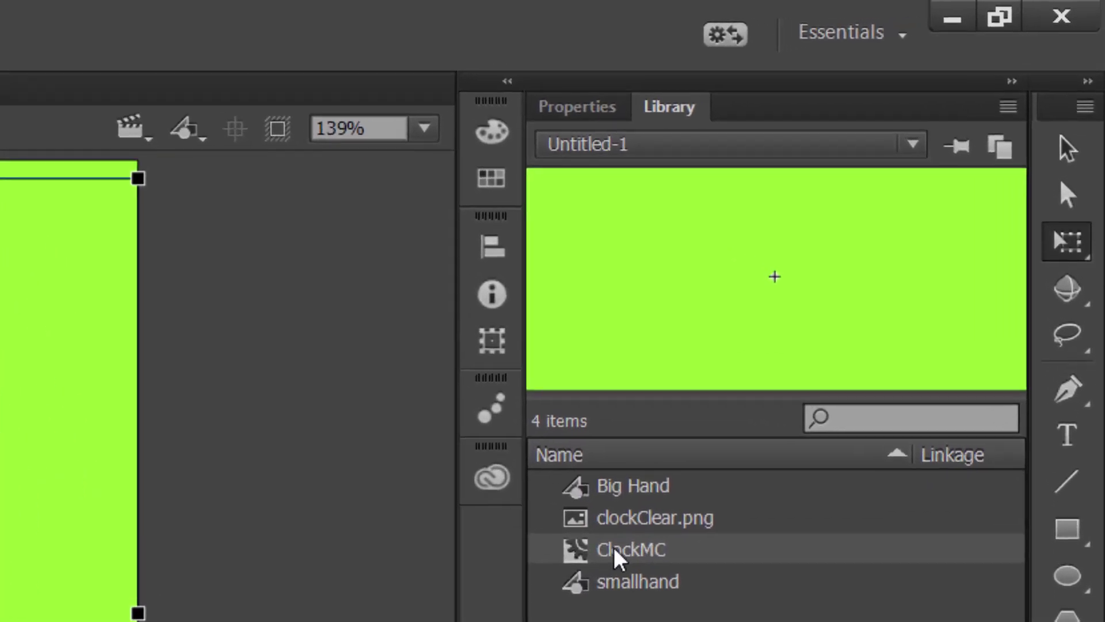
pyautogui.doubleClick(575, 552)
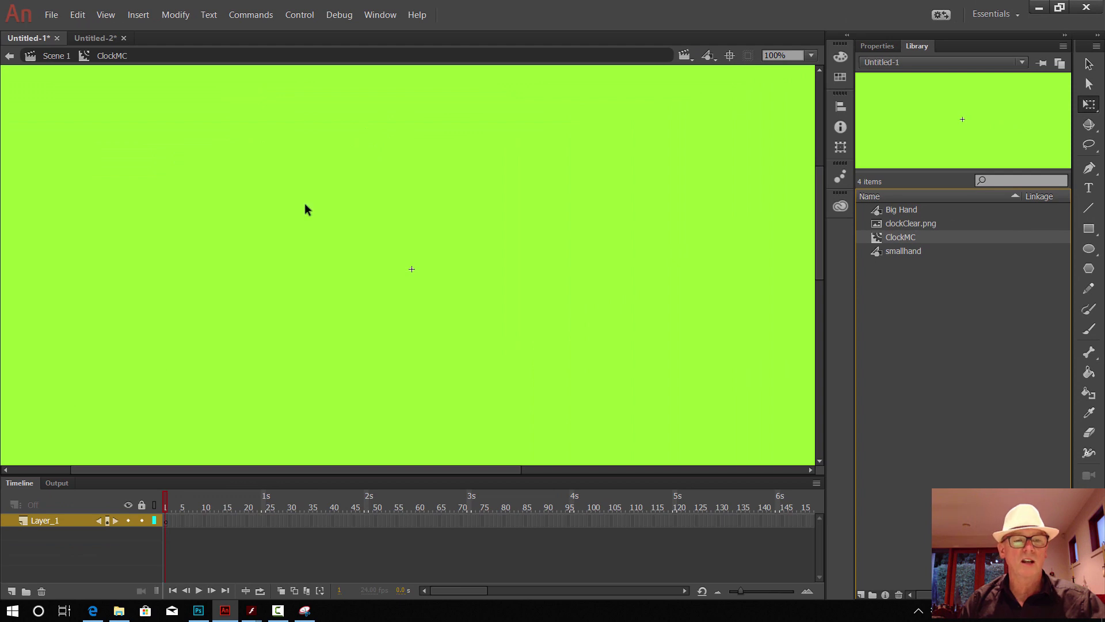
pyautogui.rightClick(66, 519)
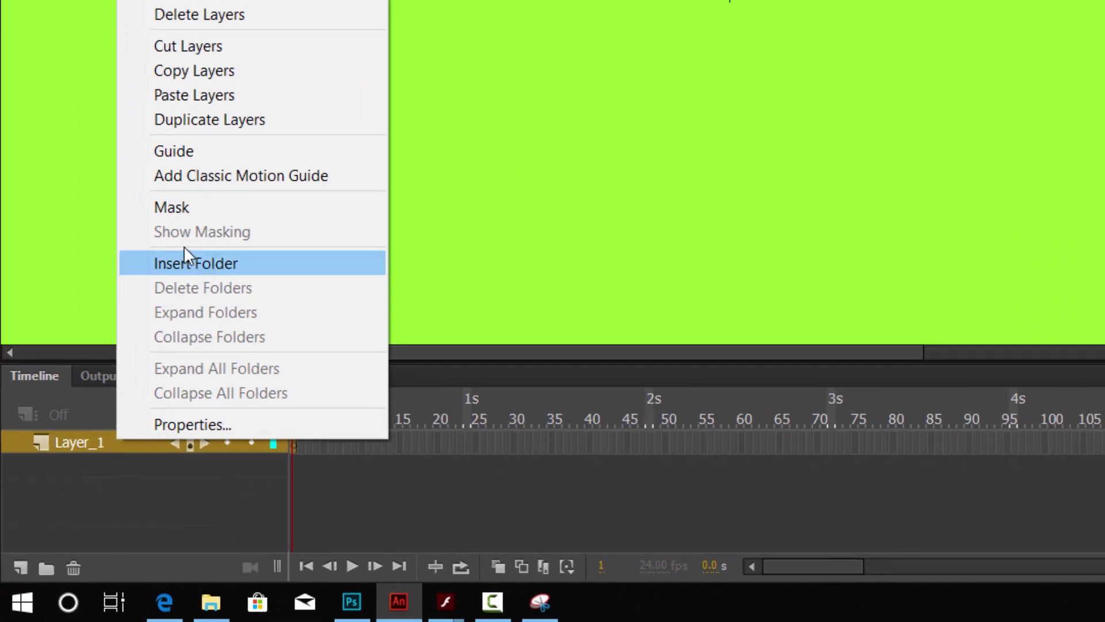
pyautogui.click(185, 96)
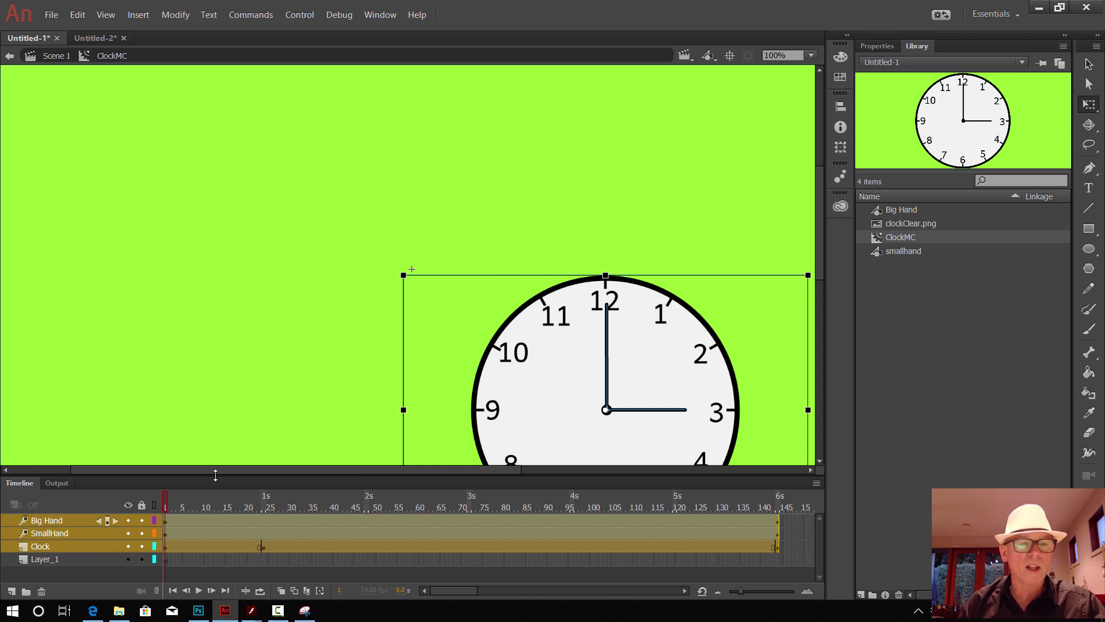
pyautogui.hscroll(5, 286, 462)
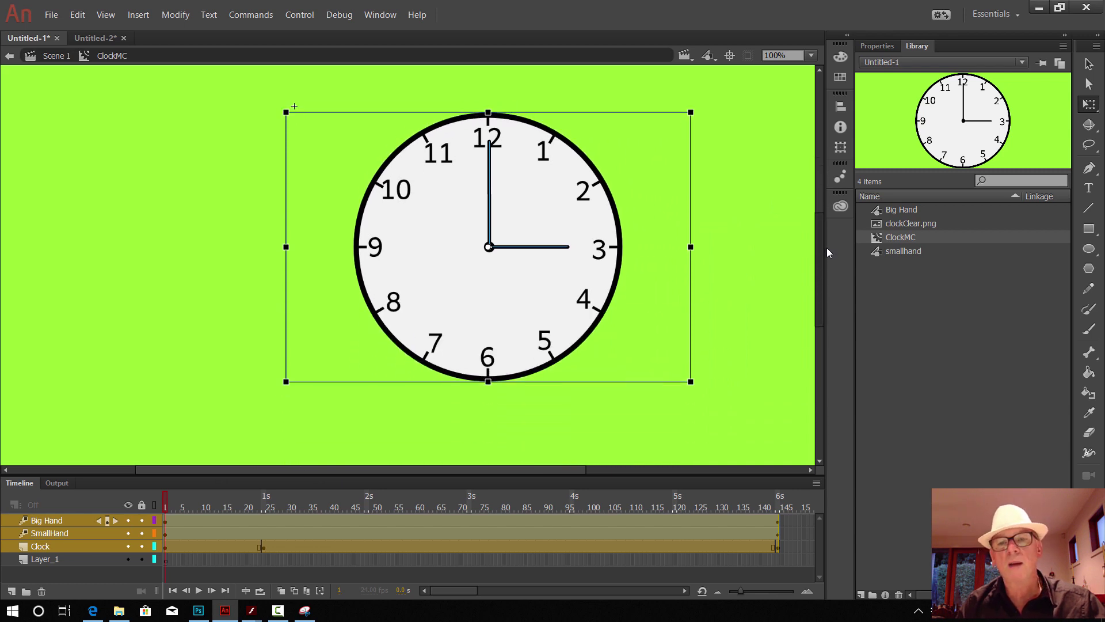
pyautogui.scroll(-2, 684, 289)
pyautogui.moveTo(474, 468); pyautogui.dragTo(515, 465)
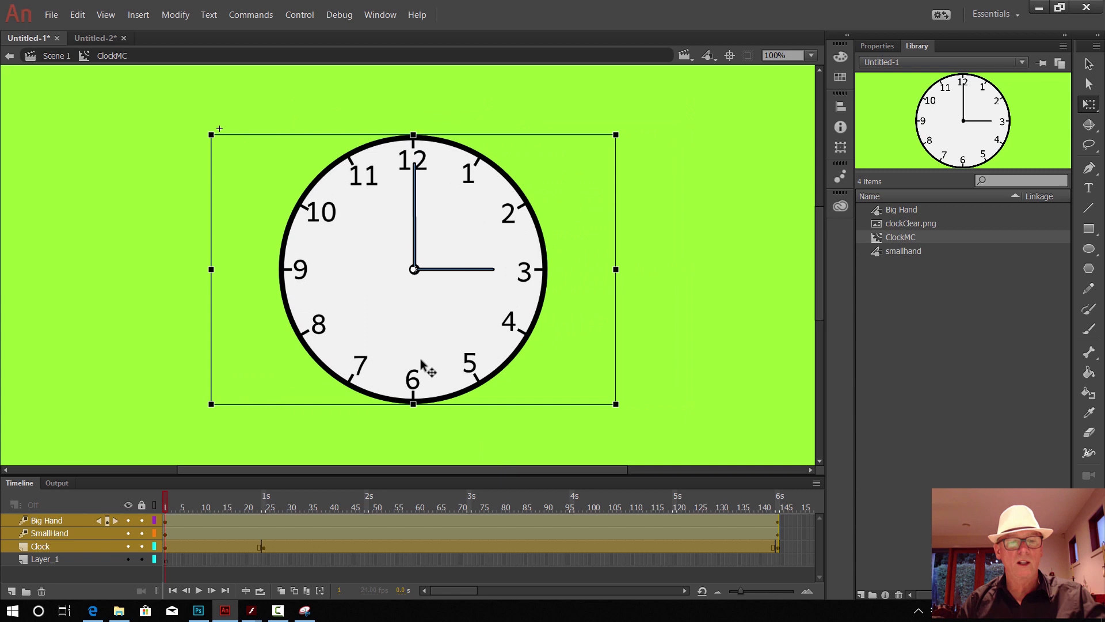
pyautogui.moveTo(167, 501)
pyautogui.mouseDown()
pyautogui.moveTo(654, 504)
pyautogui.moveTo(155, 509)
pyautogui.moveTo(524, 504)
pyautogui.moveTo(165, 505)
pyautogui.mouseUp()
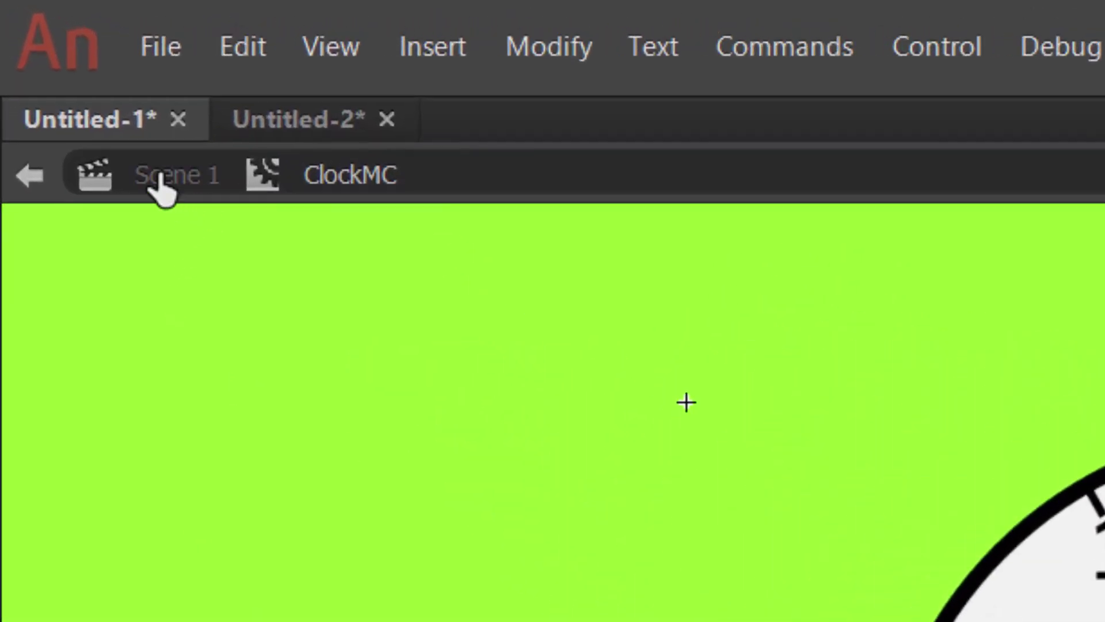
pyautogui.click(162, 178)
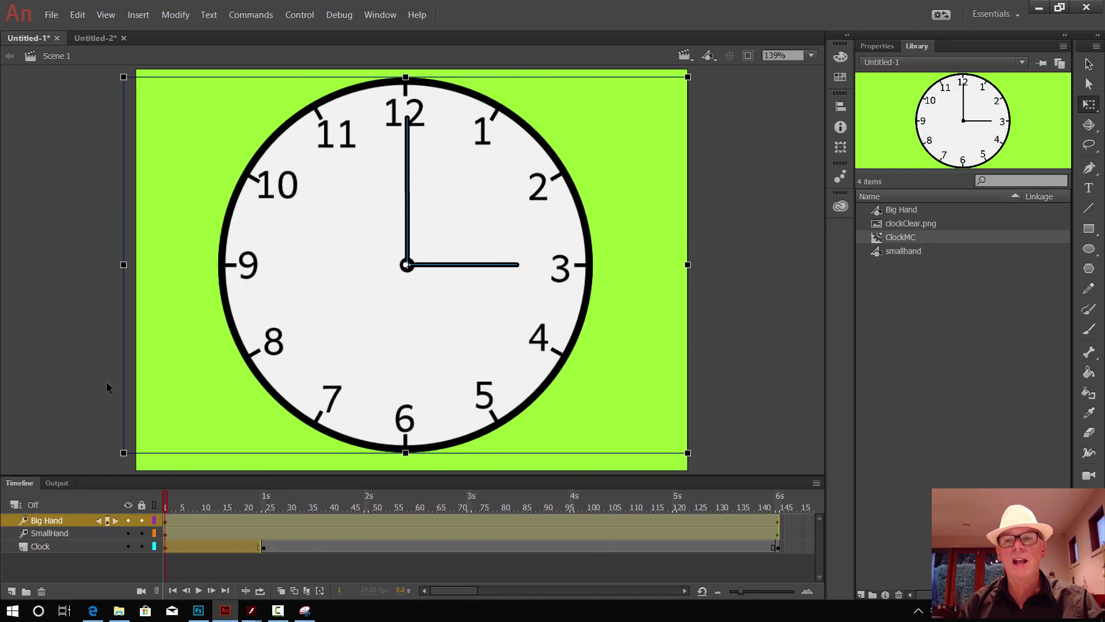
# Step: Try to place the ClockMC movie clip on the stage in the Big Hand layer
pyautogui.click(747, 357)
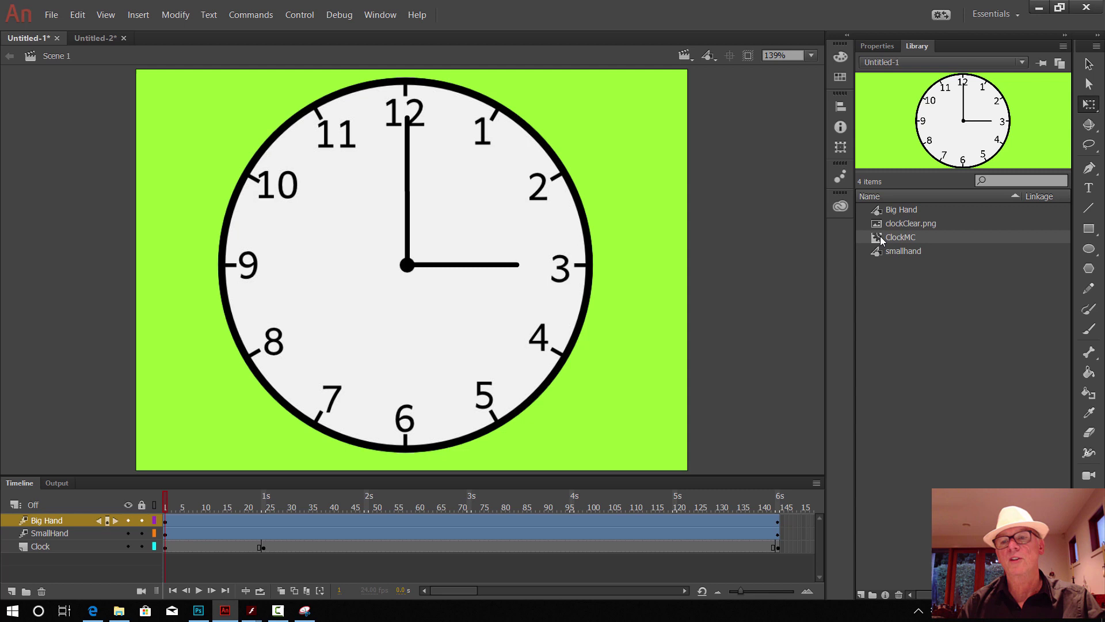
pyautogui.moveTo(877, 238); pyautogui.dragTo(643, 268)
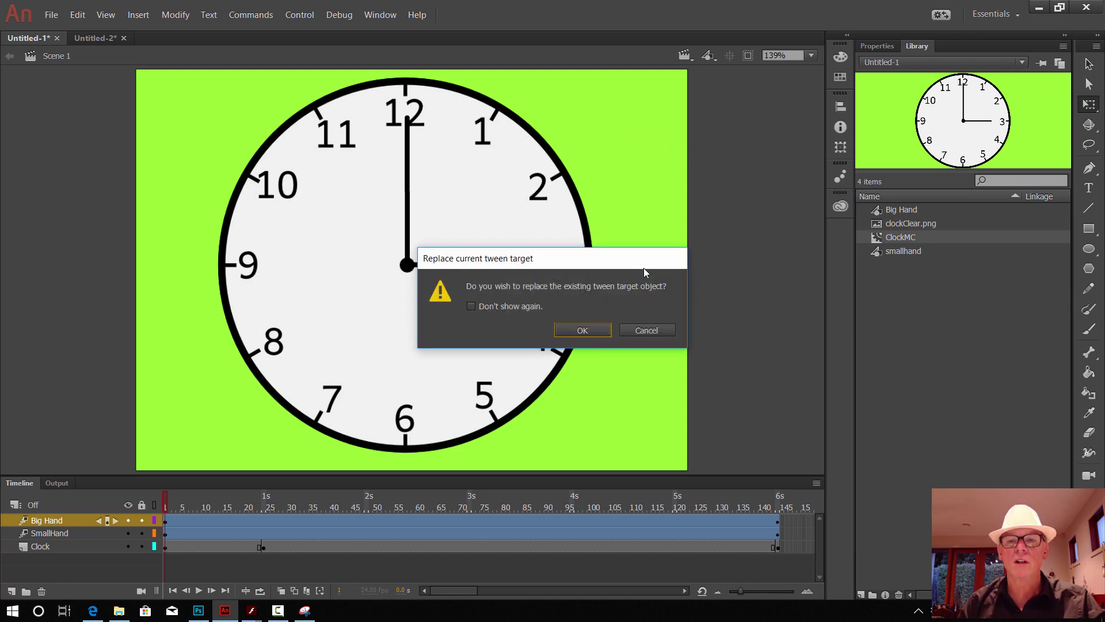
pyautogui.click(596, 330)
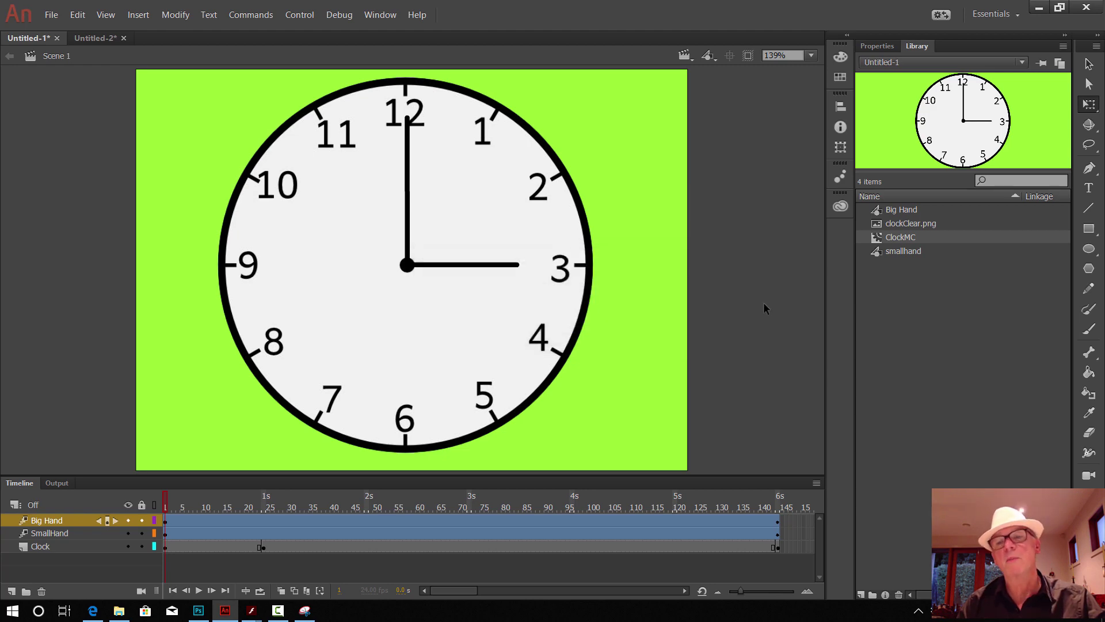
# Step: Add a layer named "clockMC" above the Big Hand layer and select its first frame
pyautogui.click(10, 592)
pyautogui.click(48, 520)
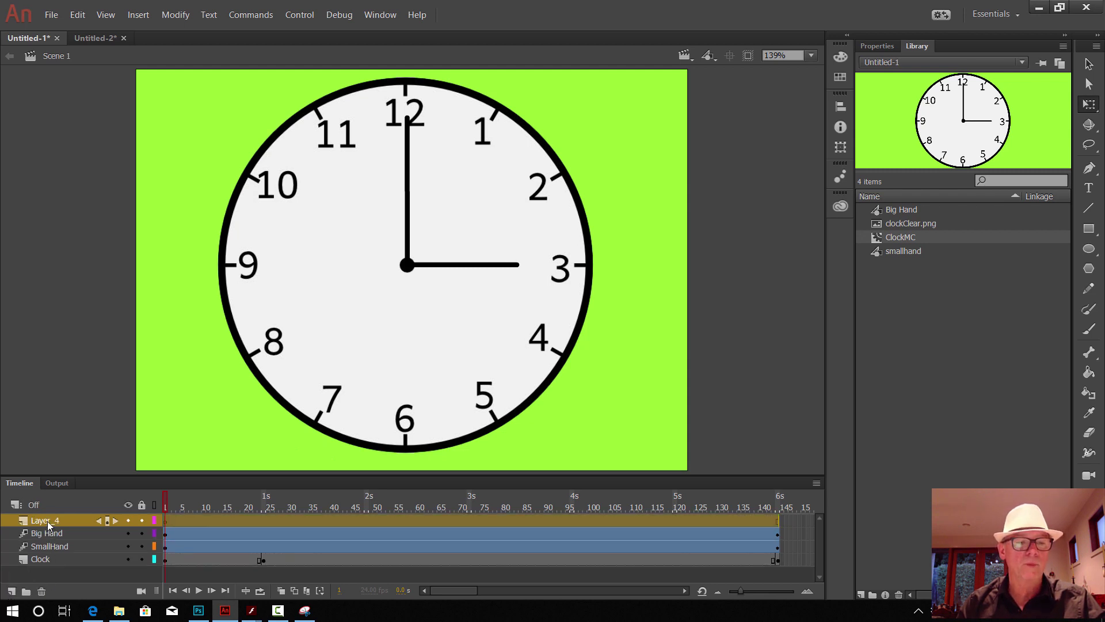
pyautogui.doubleClick(75, 520)
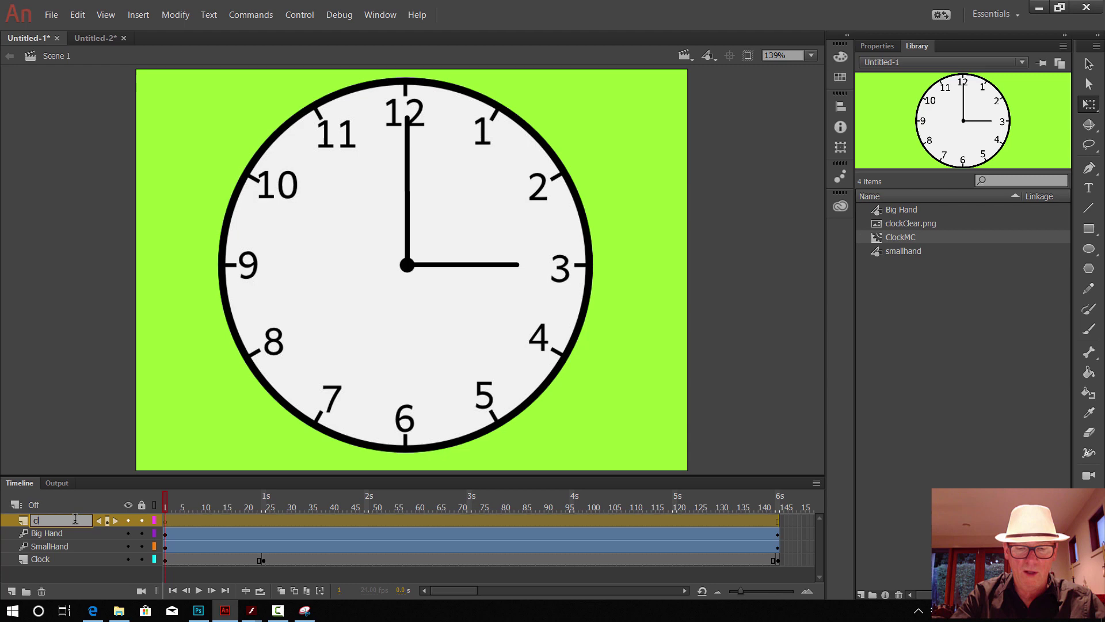
pyautogui.write('clockMC')
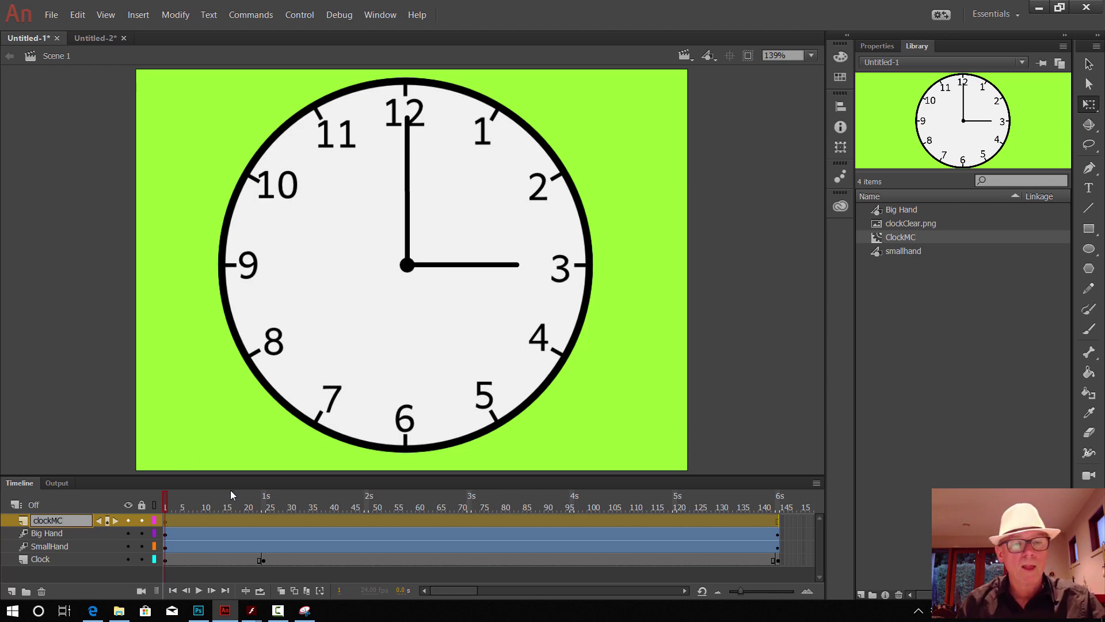
pyautogui.click(165, 523)
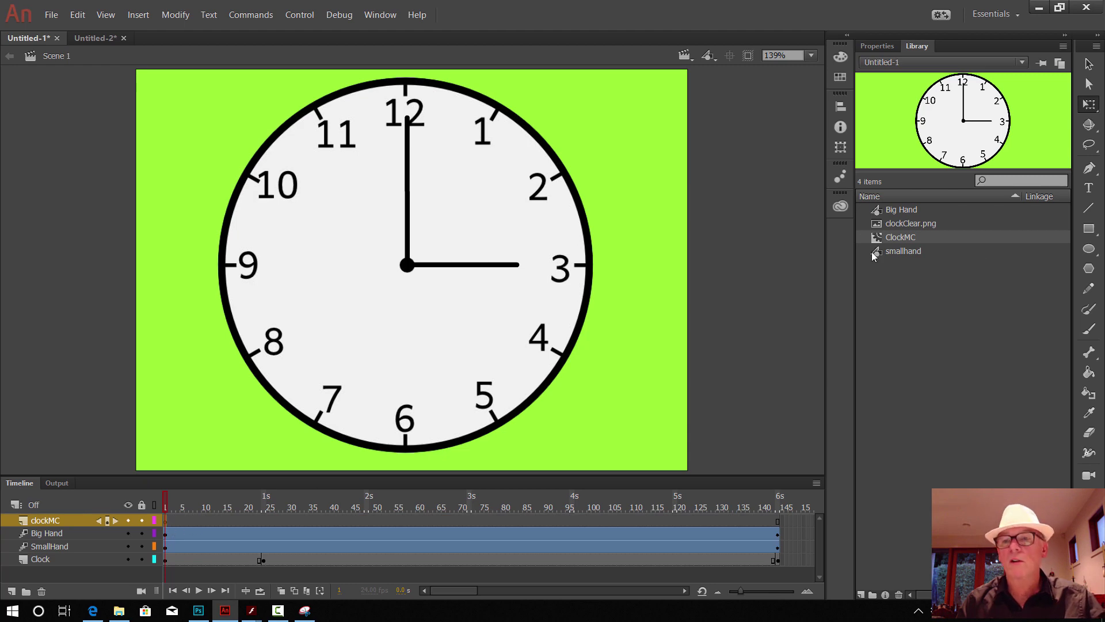
# Step: Place a ClockMC instance on the clockMC layer, scaled down to a small clock near the stage's upper-right corner
pyautogui.moveTo(877, 242); pyautogui.dragTo(623, 280)
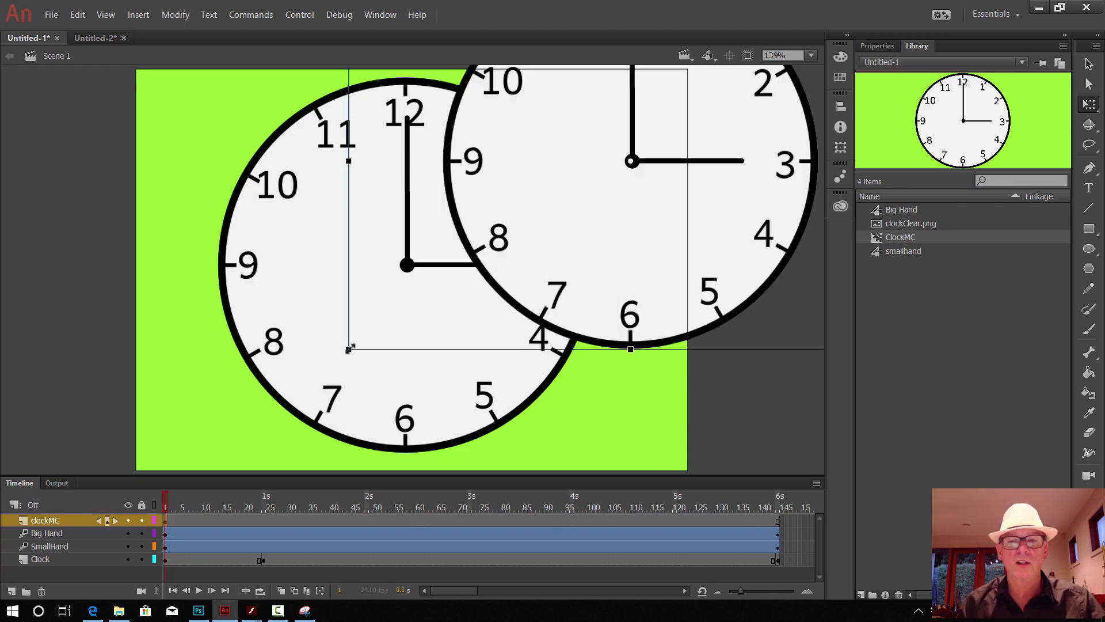
pyautogui.click(1088, 104)
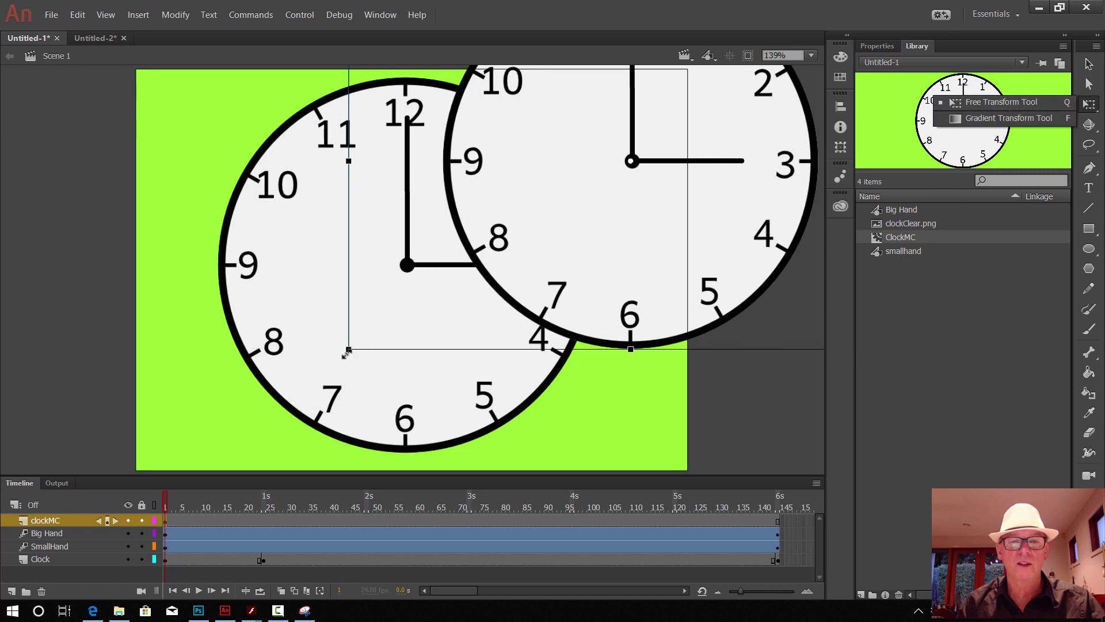
pyautogui.moveTo(347, 348); pyautogui.dragTo(576, 233)
pyautogui.moveTo(647, 163); pyautogui.dragTo(636, 135)
pyautogui.click(638, 239)
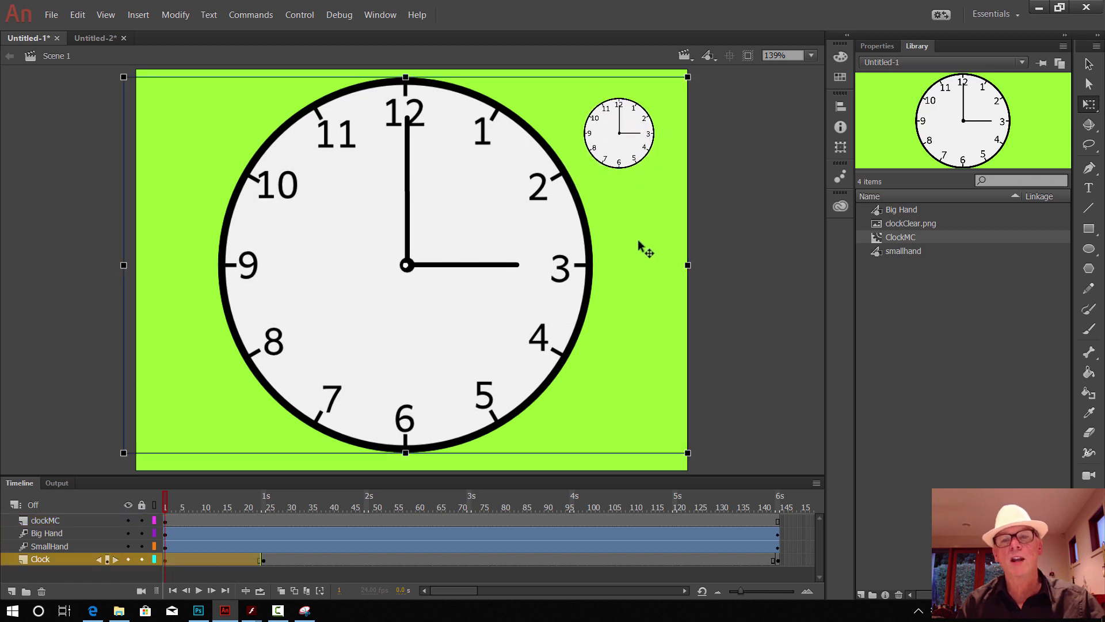
# Step: Test the movie to compare the small ClockMC instance's animation with the large clock
pyautogui.click(779, 263)
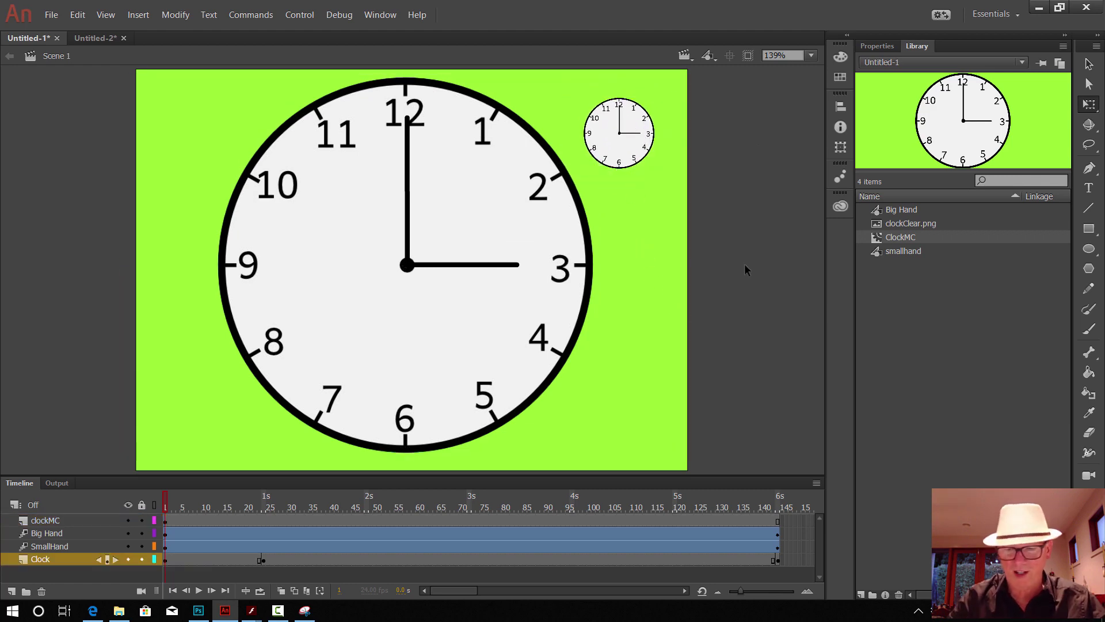
pyautogui.hotkey('ctrl', 'Return')
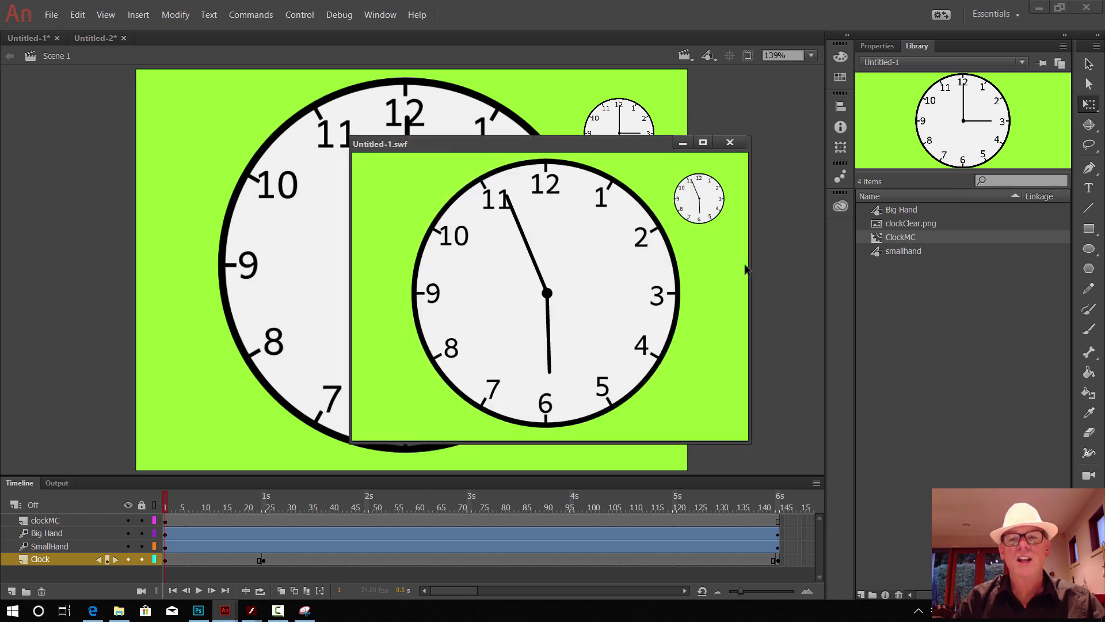
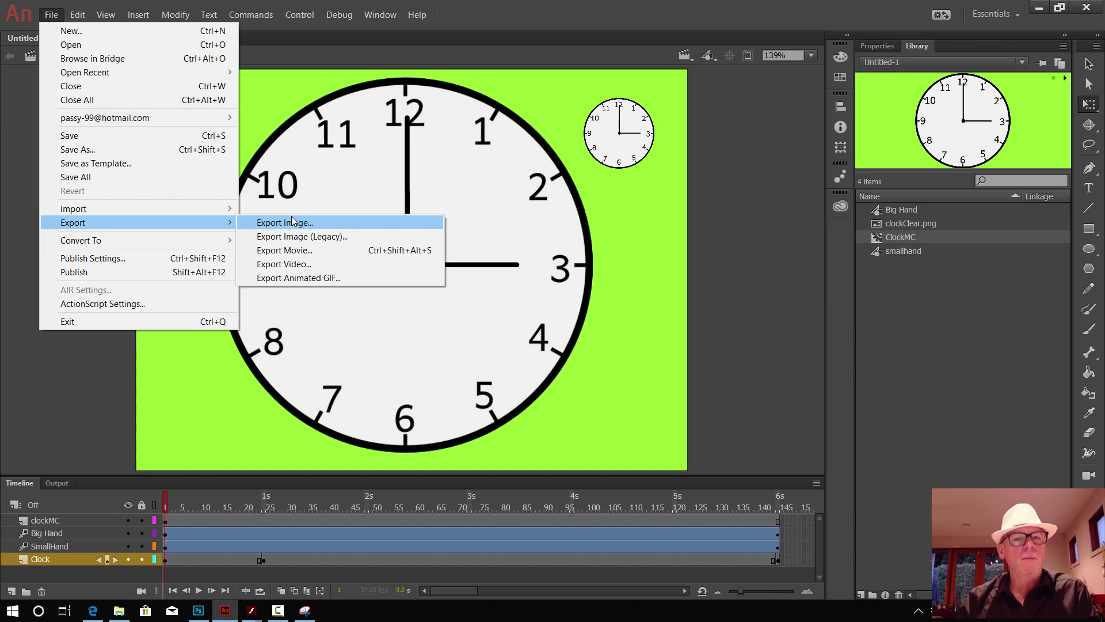
pyautogui.click(746, 284)
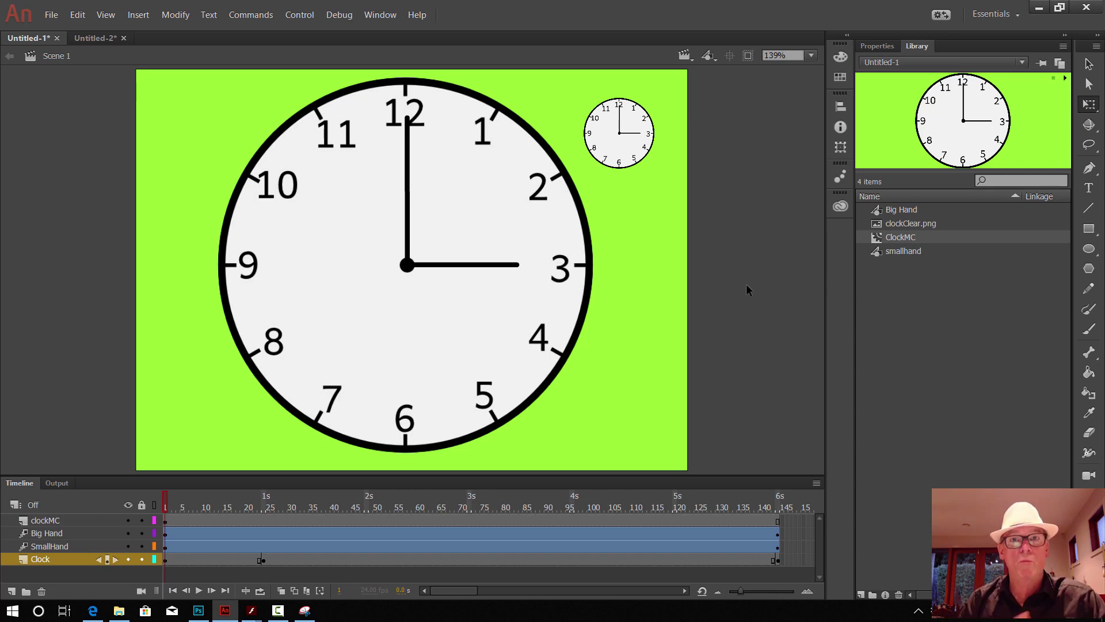
# Step: Copy the ClockMC movie clip from the Untitled-1 library and paste it into the Untitled-2 library
pyautogui.rightClick(920, 236)
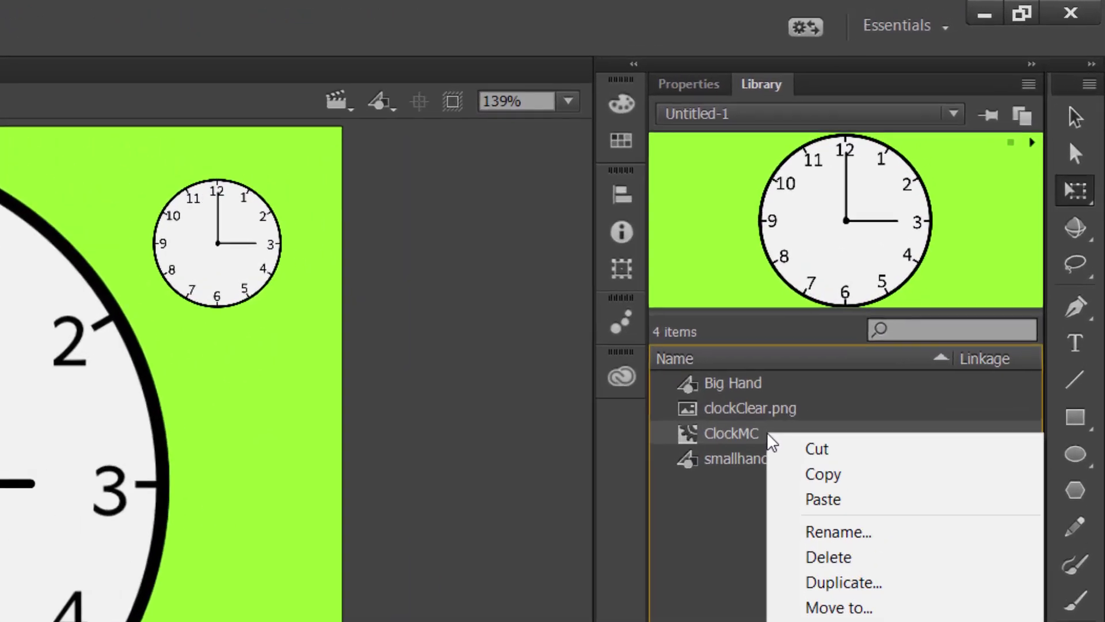
pyautogui.click(830, 481)
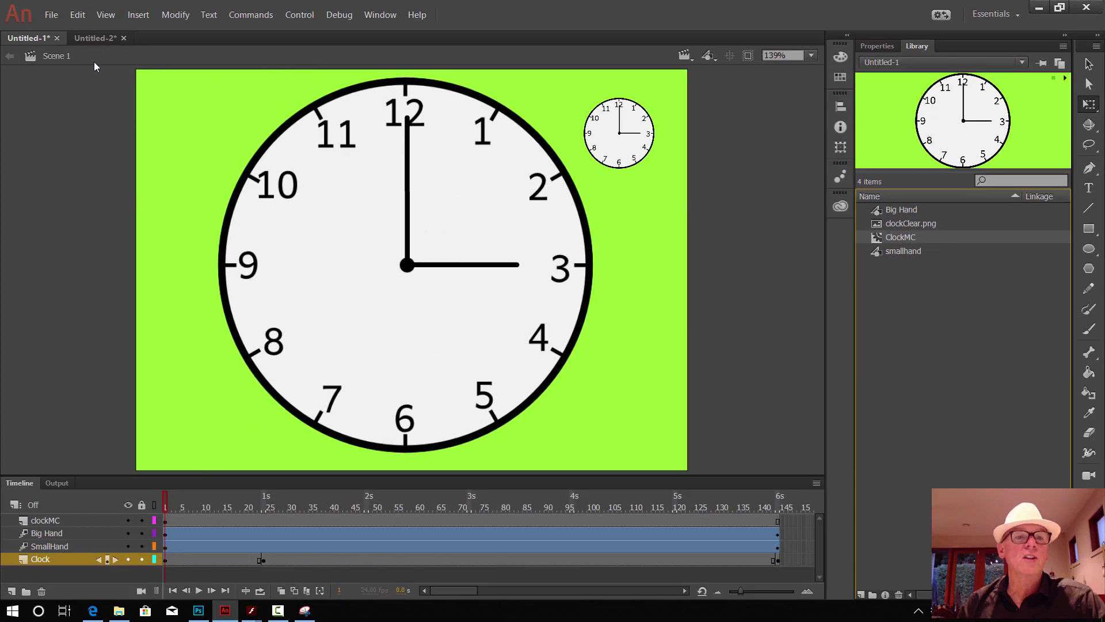
pyautogui.click(91, 39)
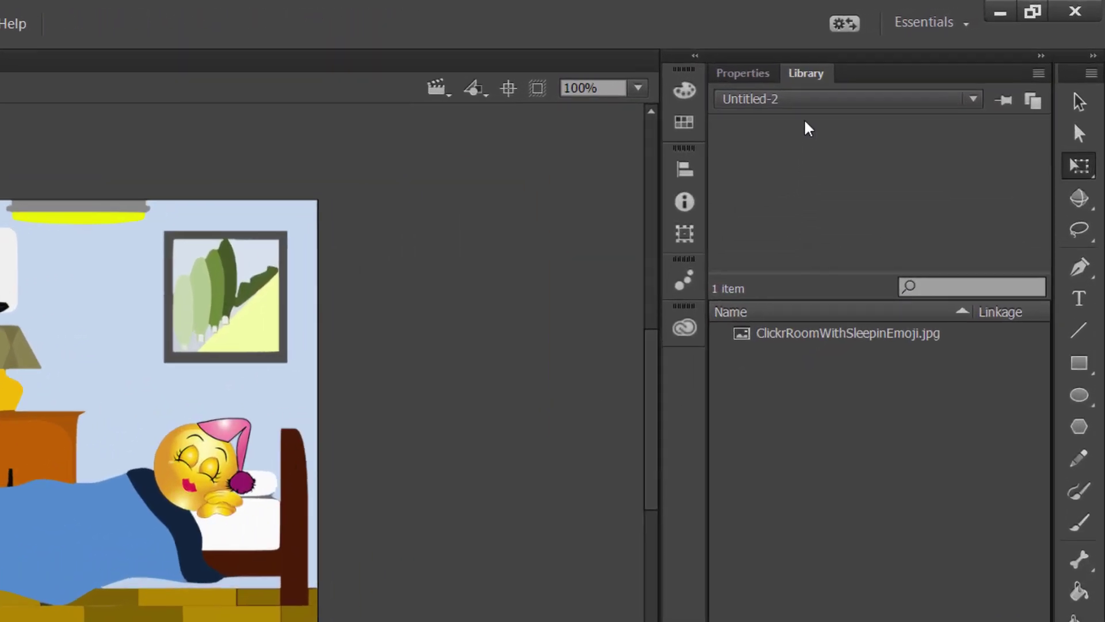
pyautogui.rightClick(798, 464)
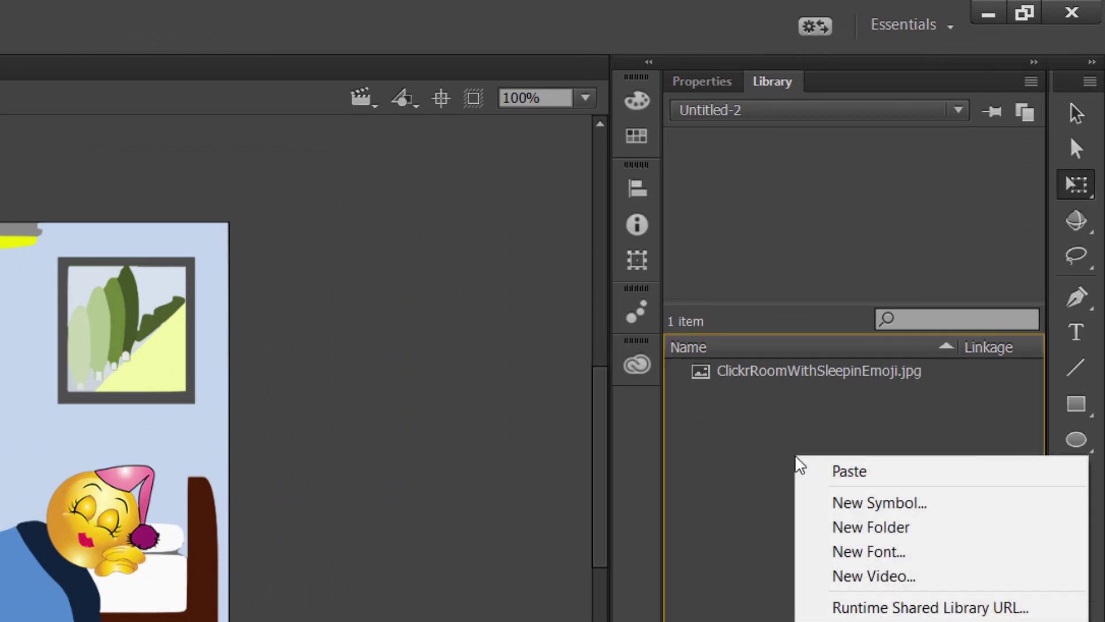
pyautogui.click(845, 470)
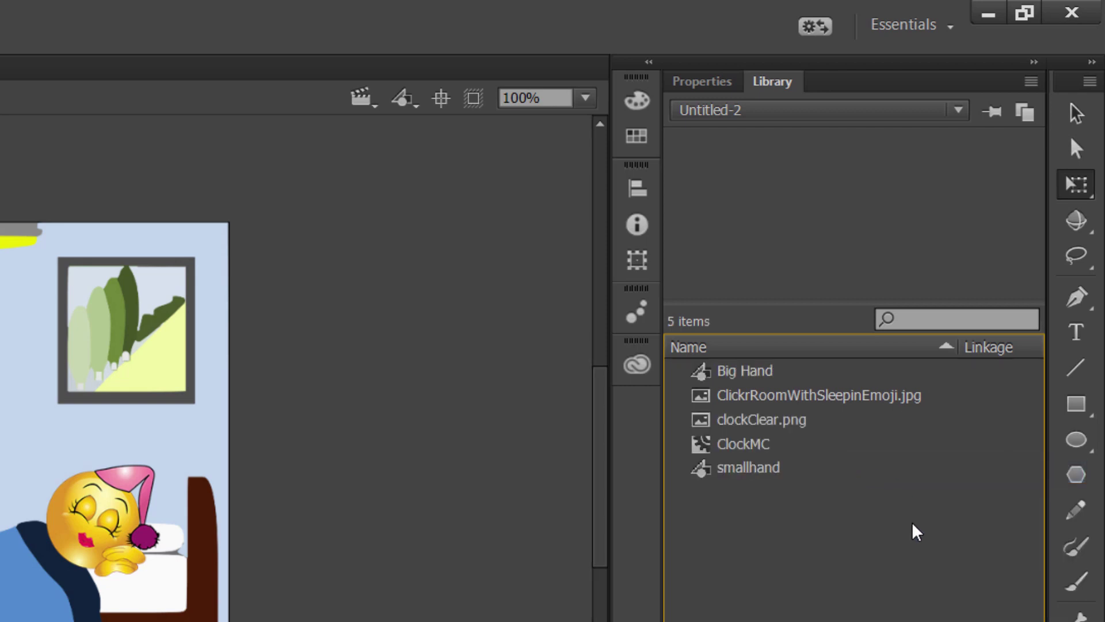
# Step: Preview the Untitled-2 library items one by one: ClockMC, clockClear.png, the room image, smallhand and Big Hand
pyautogui.click(704, 444)
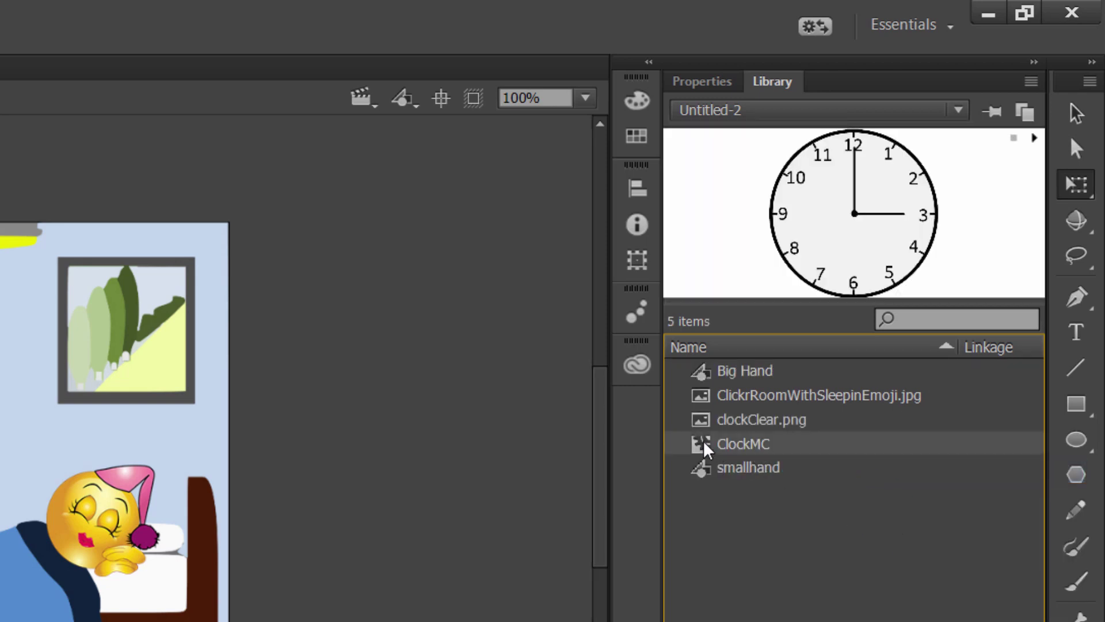
pyautogui.click(734, 423)
pyautogui.click(739, 395)
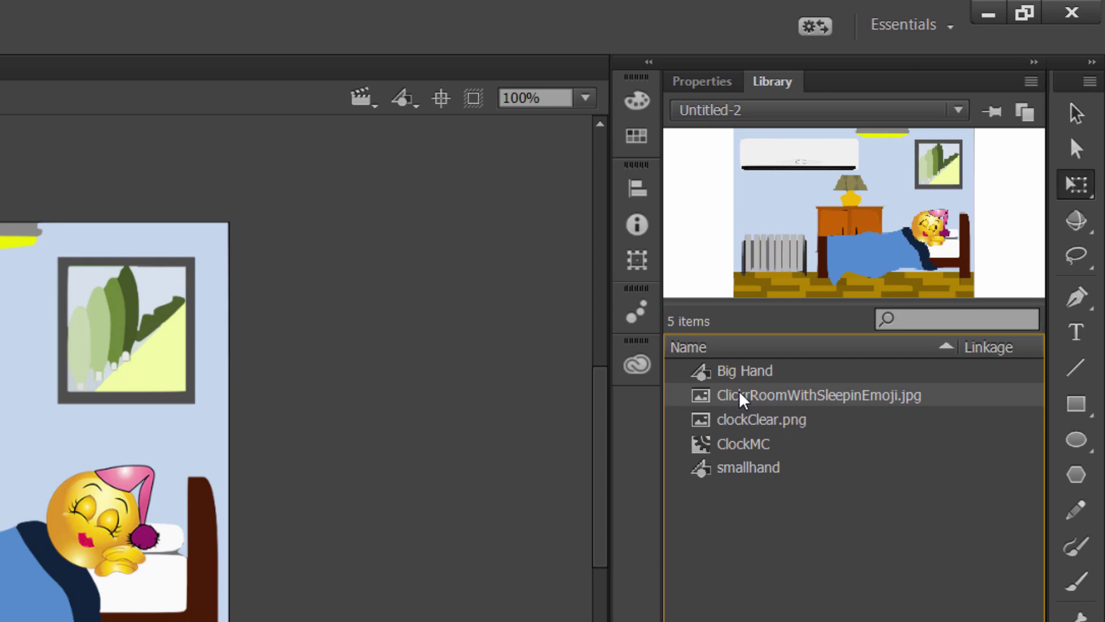
pyautogui.click(738, 445)
pyautogui.click(737, 467)
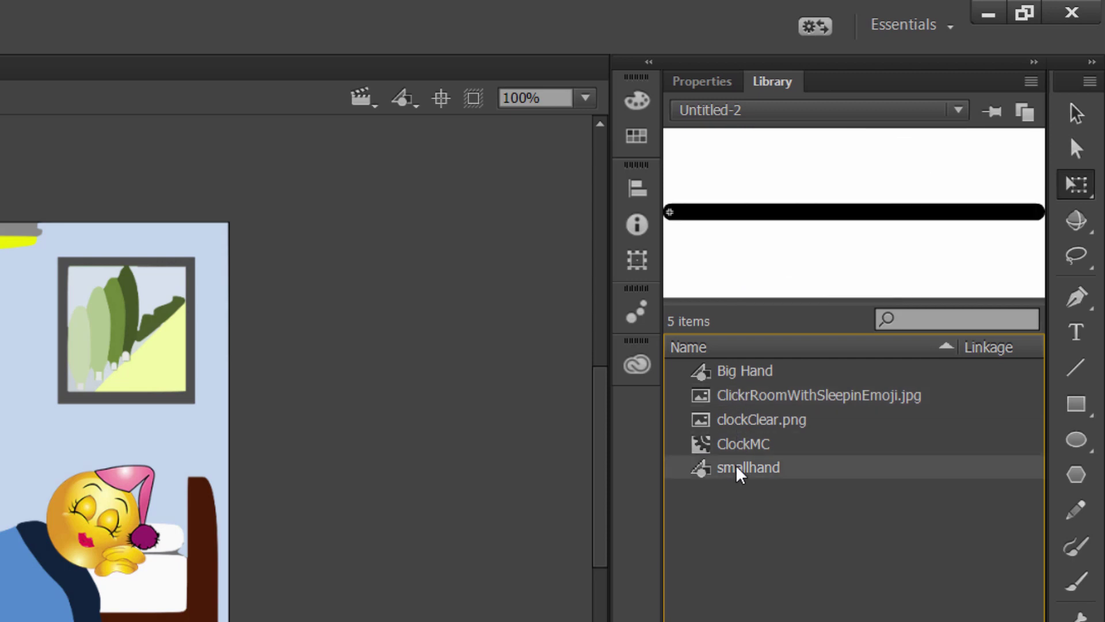
pyautogui.click(743, 370)
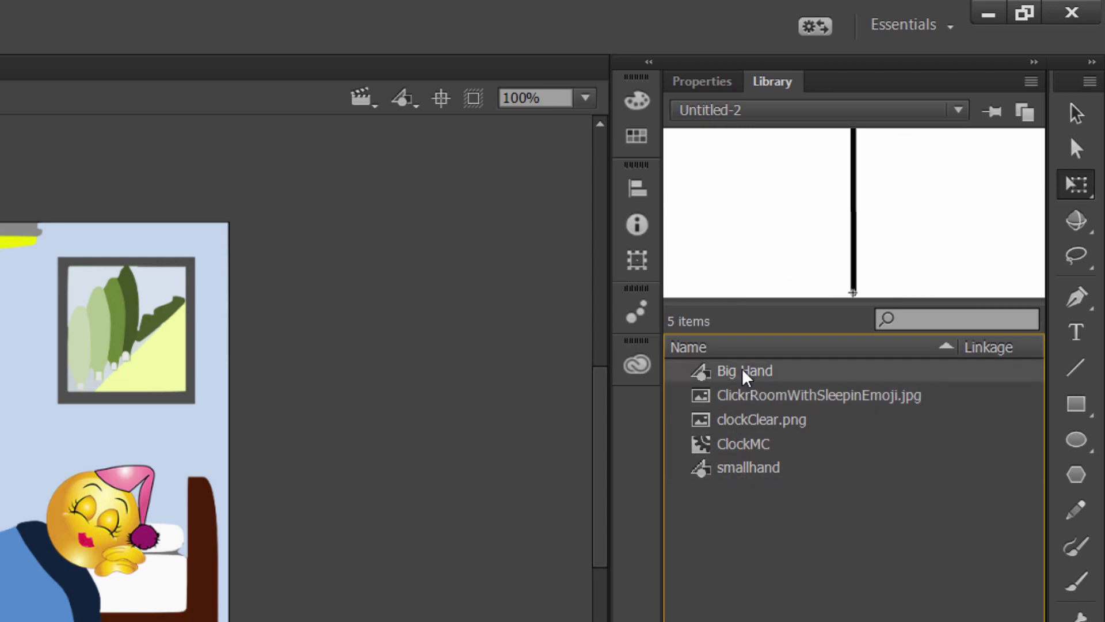
pyautogui.click(744, 426)
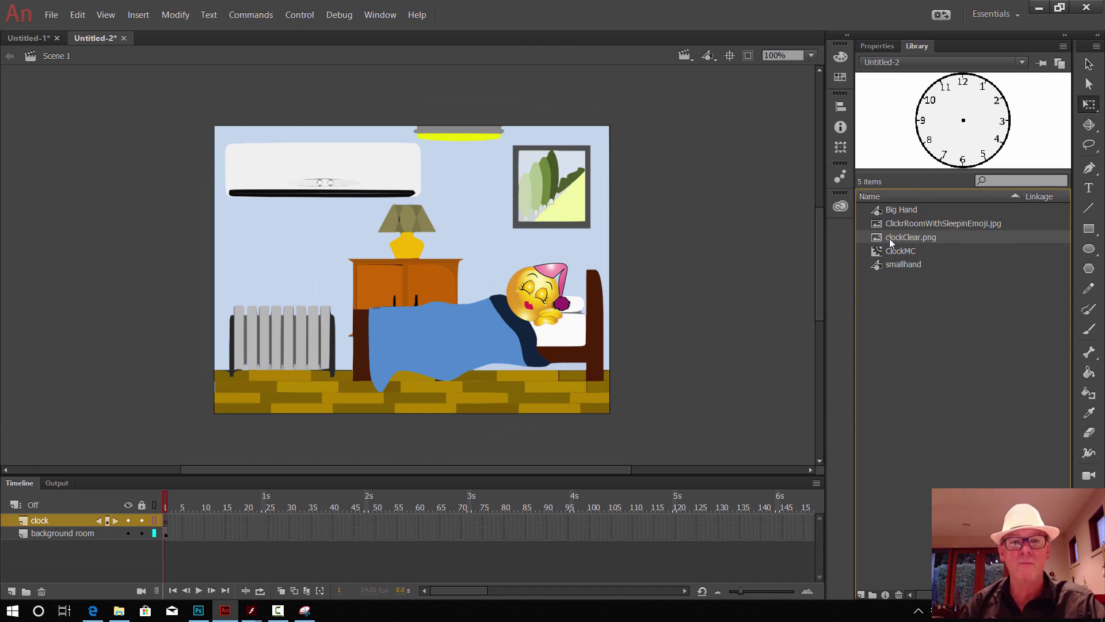
pyautogui.click(33, 40)
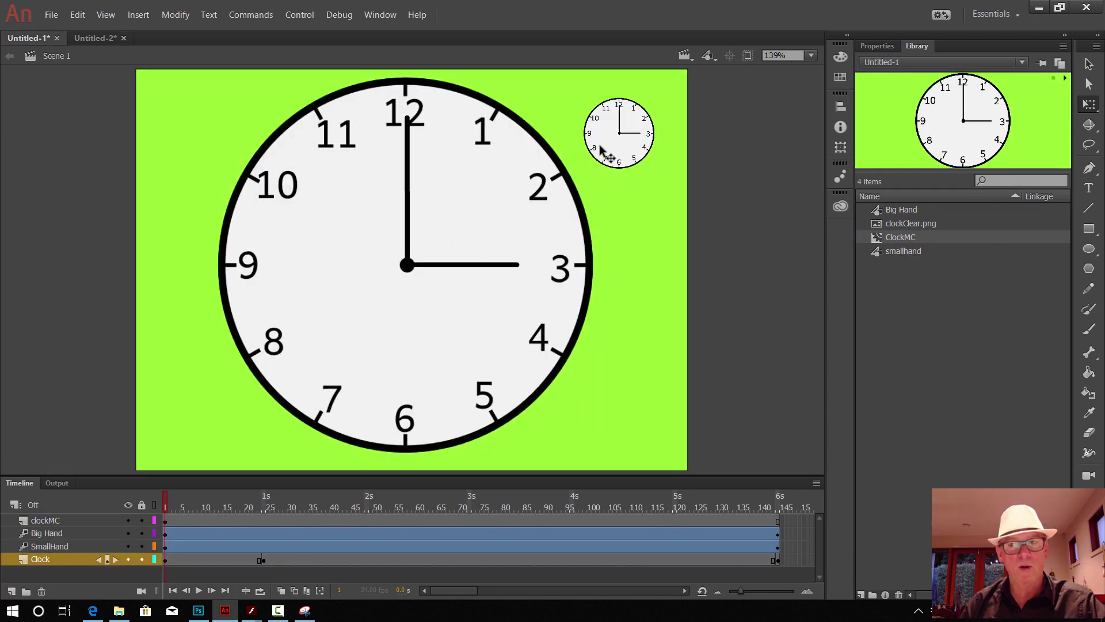
pyautogui.click(139, 15)
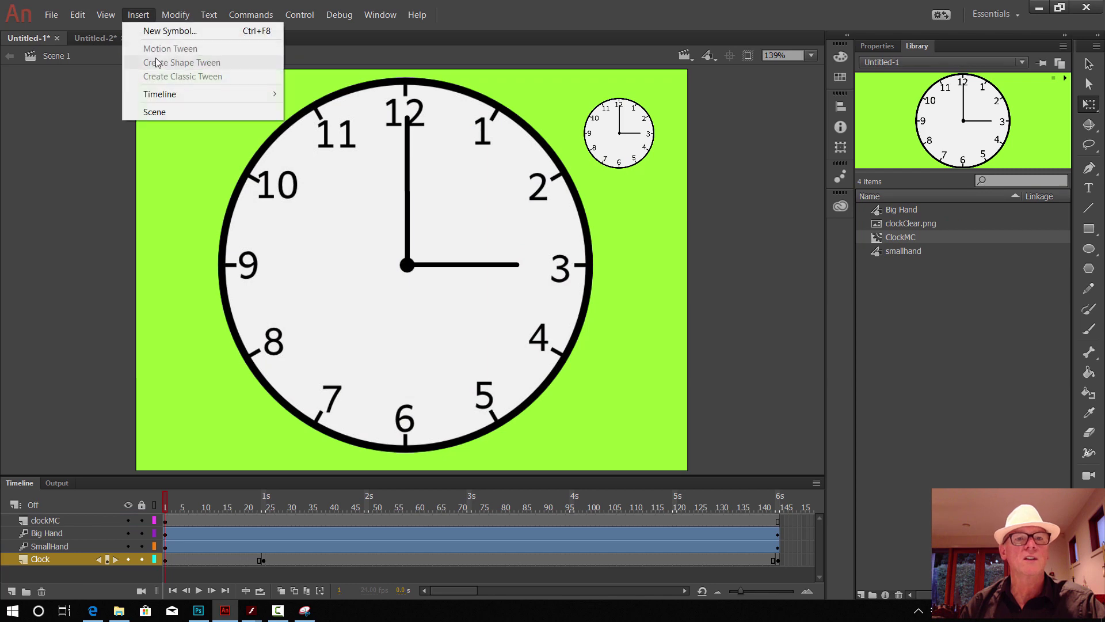
pyautogui.click(756, 160)
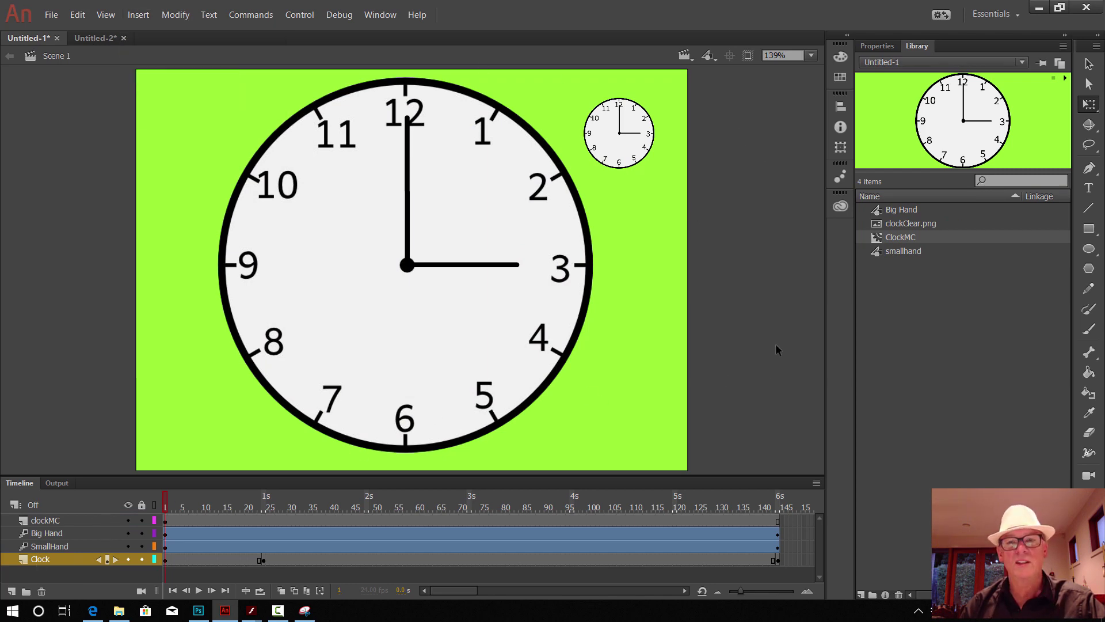
pyautogui.rightClick(879, 237)
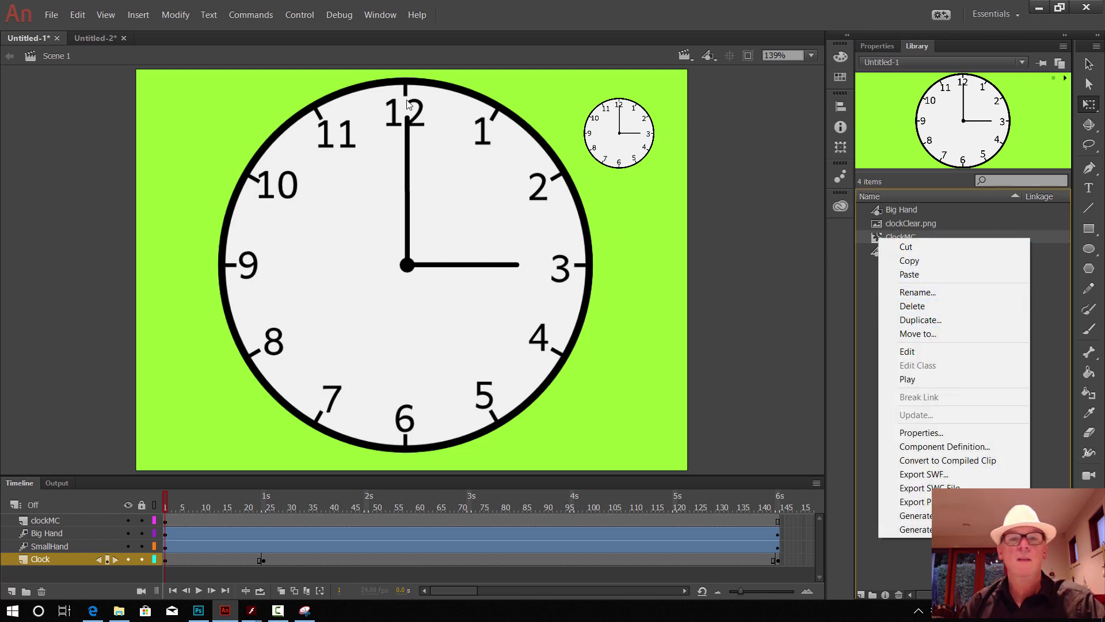
pyautogui.click(101, 41)
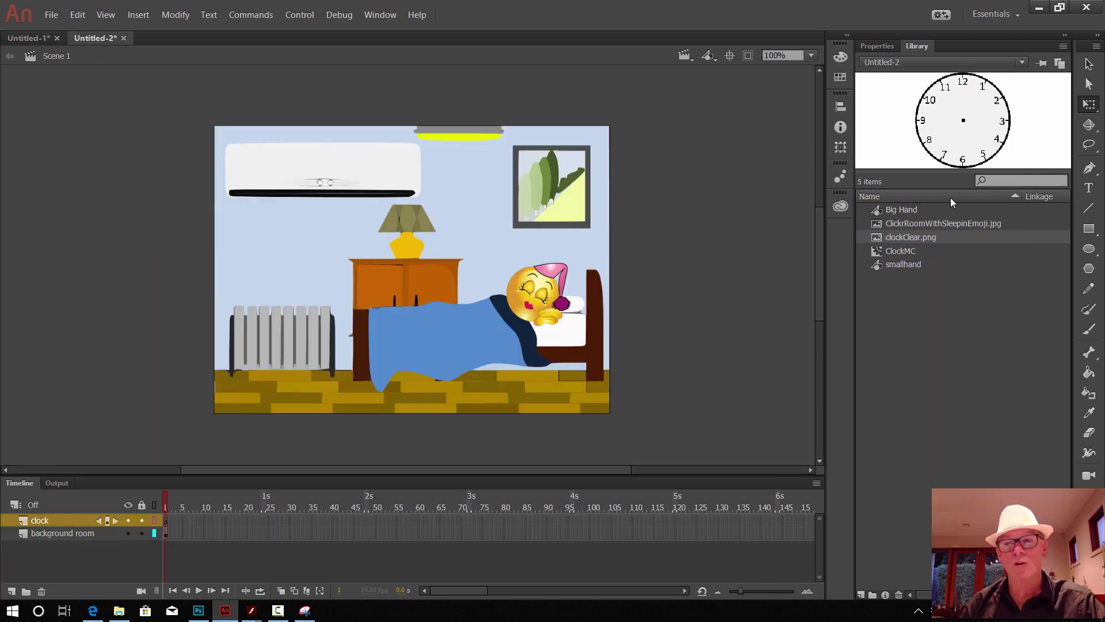
# Step: Place a scaled-down ClockMC instance on the clock layer below the ceiling lamp and turn off the layer's outline display
pyautogui.click(877, 251)
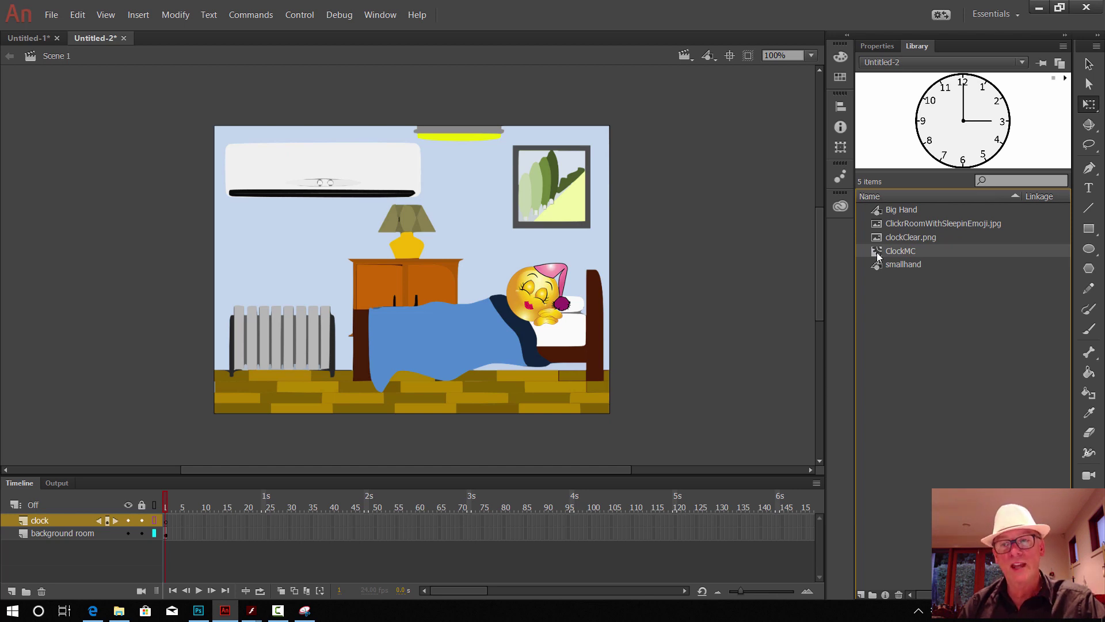
pyautogui.moveTo(878, 257); pyautogui.dragTo(447, 178)
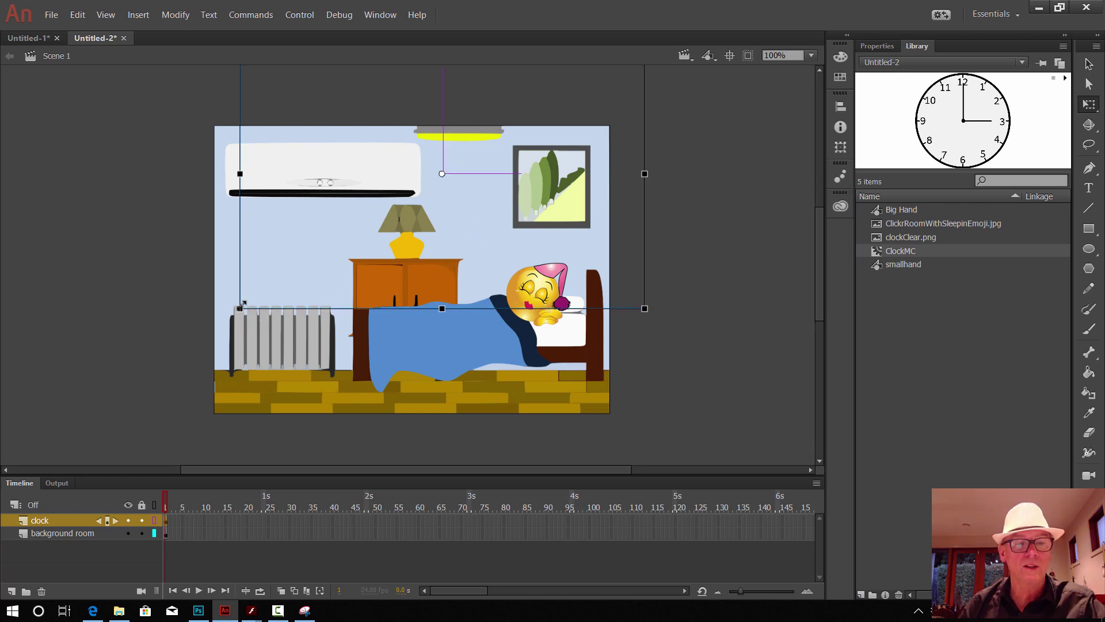
pyautogui.moveTo(241, 308); pyautogui.dragTo(386, 226)
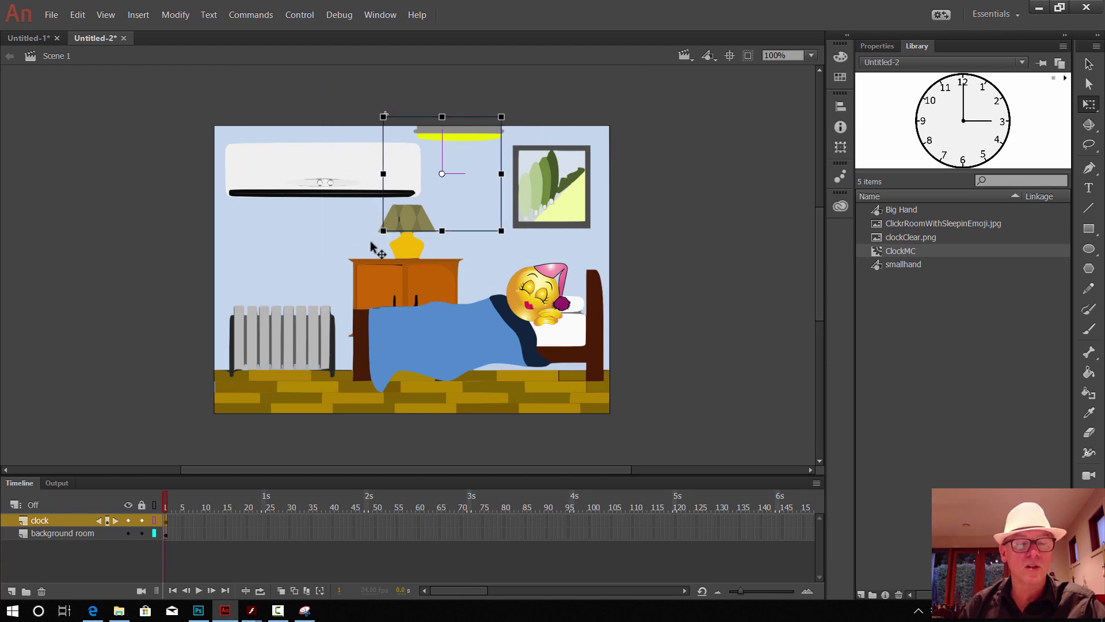
pyautogui.moveTo(464, 197); pyautogui.dragTo(481, 239)
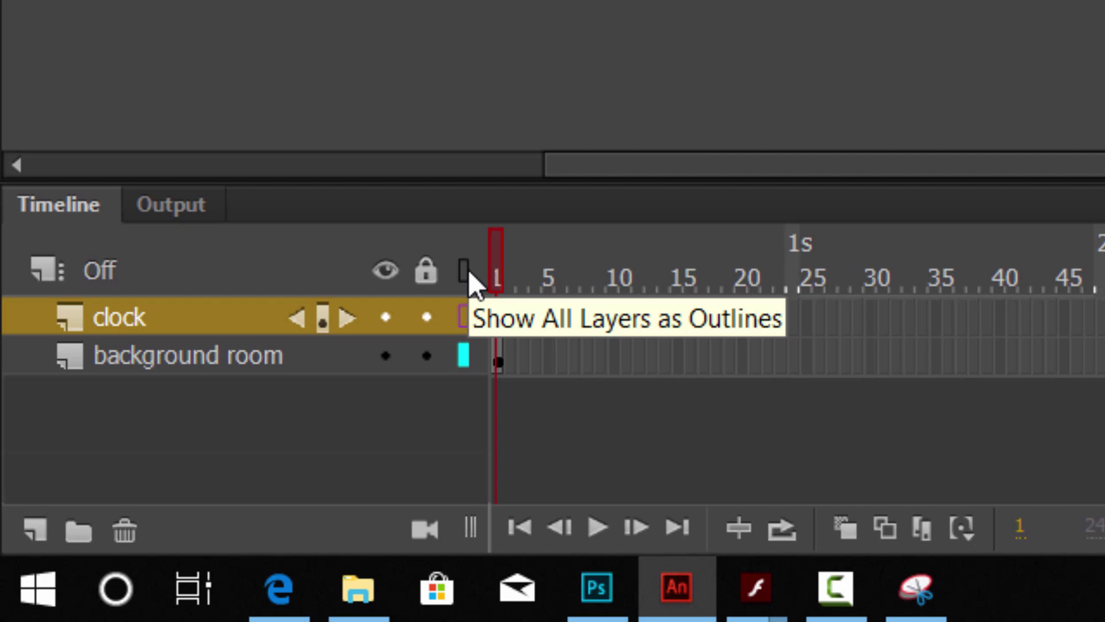
pyautogui.click(463, 316)
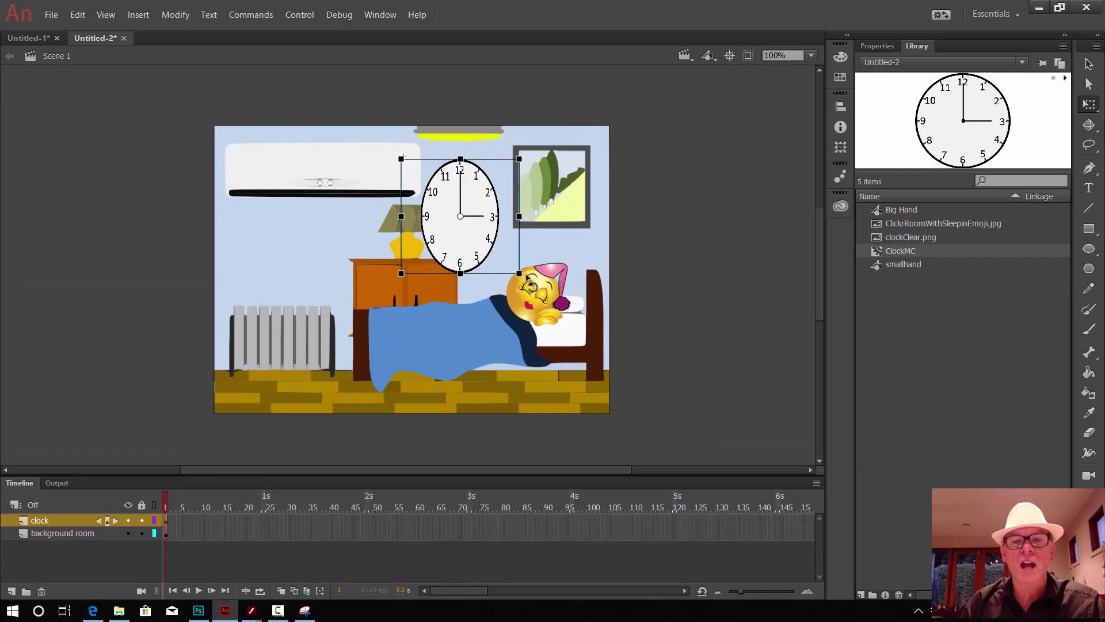
# Step: Scale the clock down to a small round wall clock and position it between the air conditioner and the framed picture
pyautogui.moveTo(519, 273); pyautogui.dragTo(533, 277)
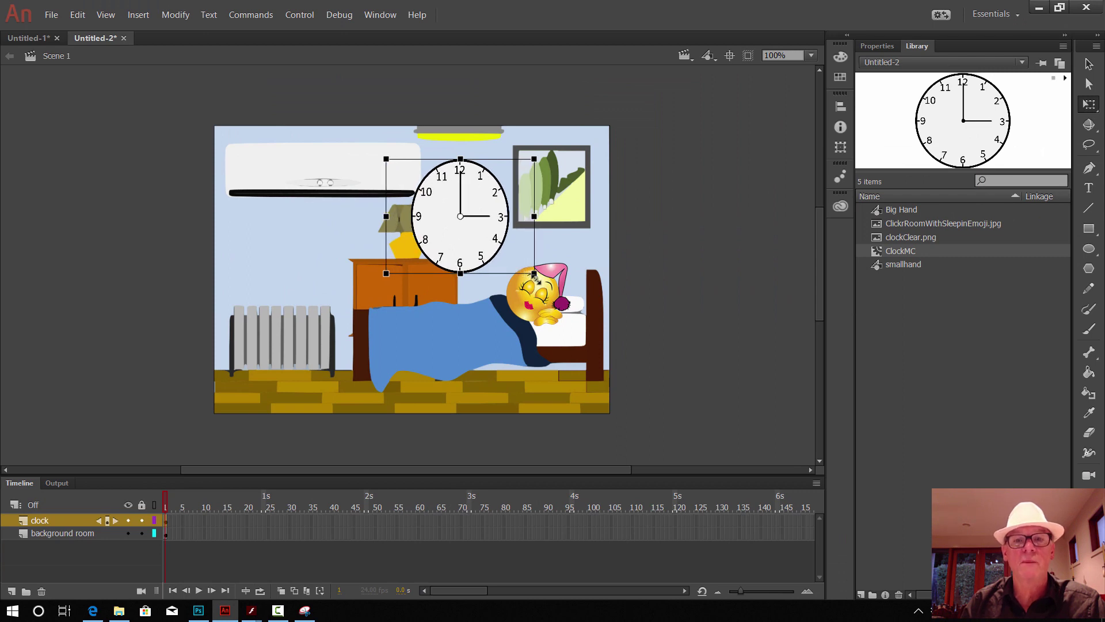
pyautogui.hotkey('ctrl', 'z')
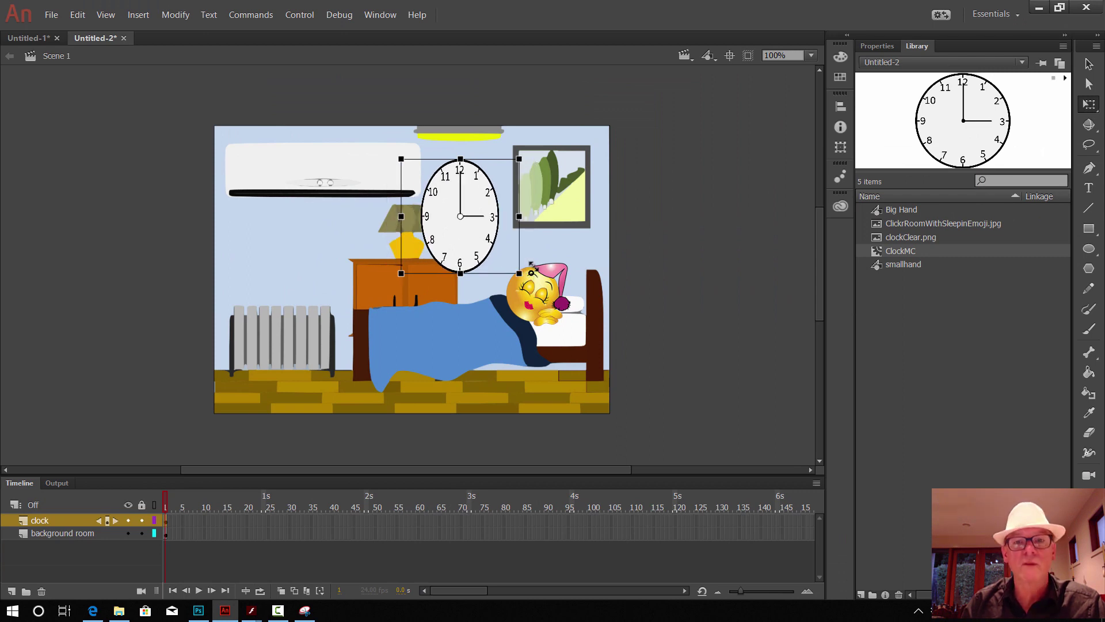
pyautogui.moveTo(526, 269); pyautogui.dragTo(506, 245)
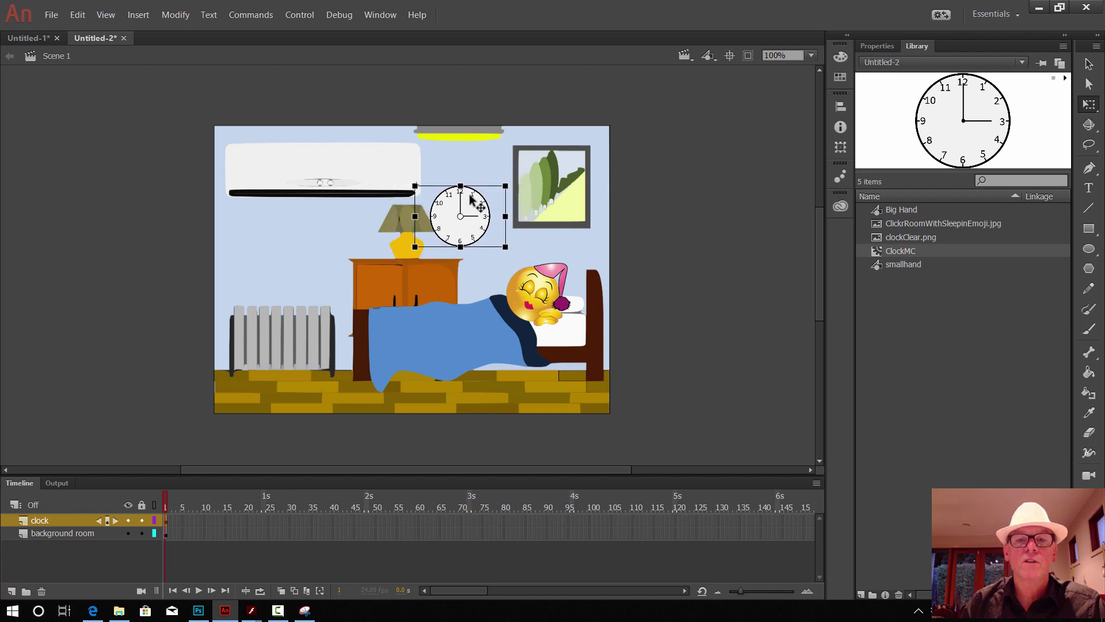
pyautogui.moveTo(468, 209); pyautogui.dragTo(469, 171)
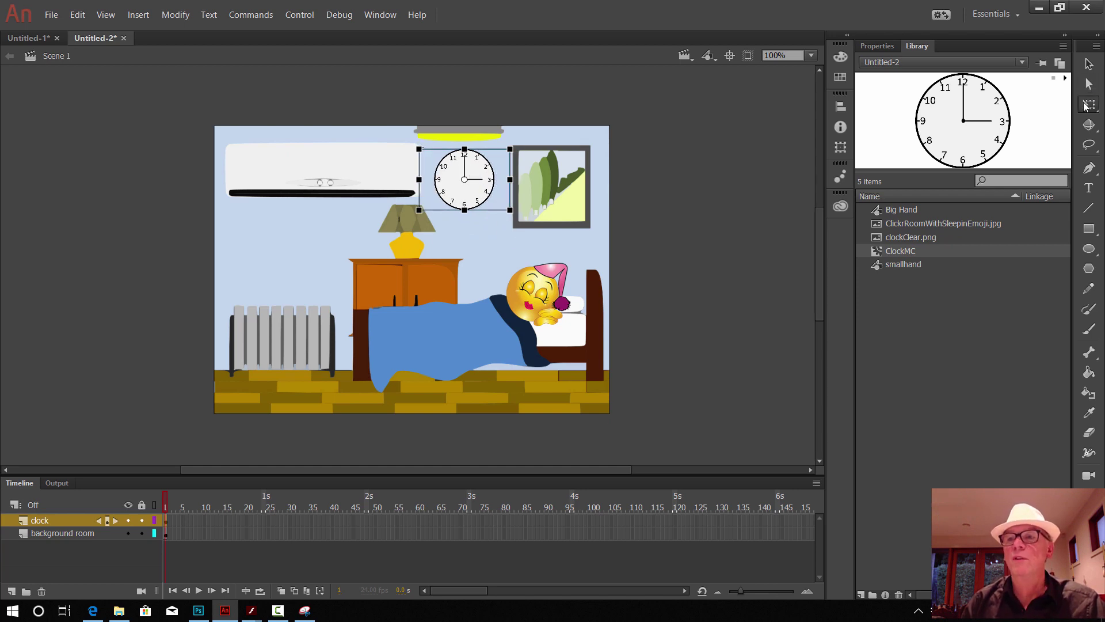
# Step: Deselect the clock and test the movie to check the wall clock's animation in the bedroom scene
pyautogui.click(510, 238)
pyautogui.click(688, 232)
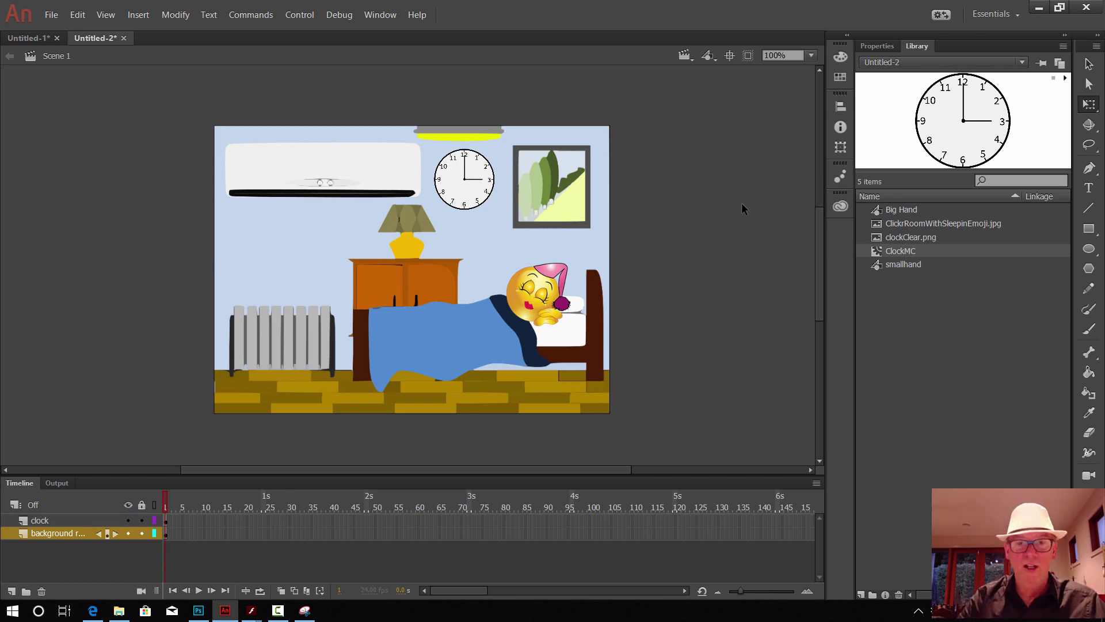
pyautogui.hotkey('ctrl', 'Return')
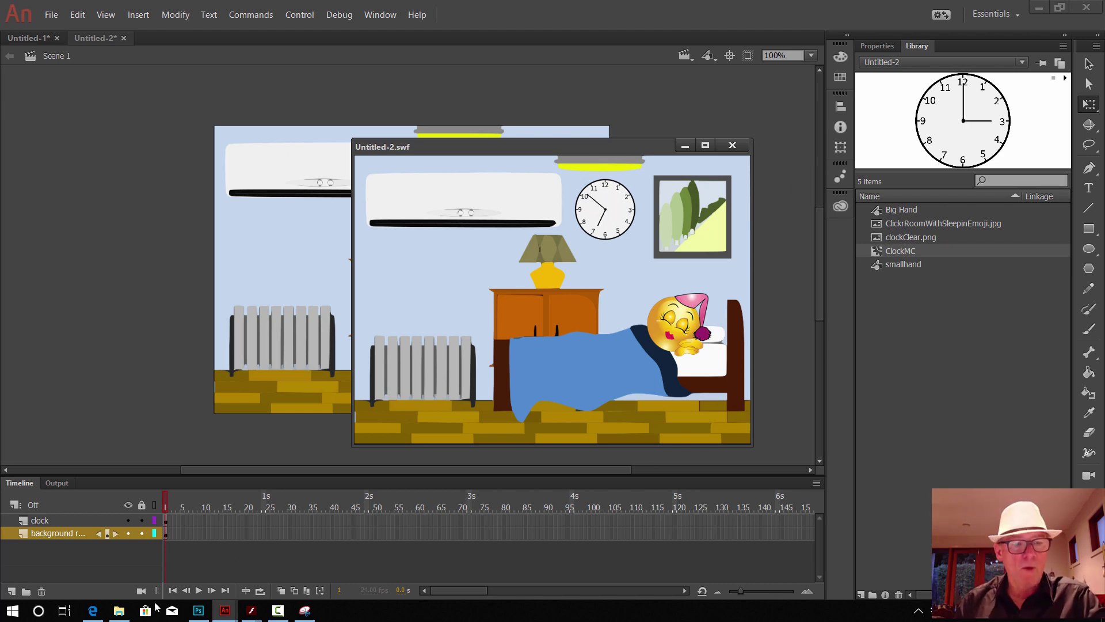
# Step: View the Animate CC page of the Guided Computer Tutorials site in Edge and return to the Untitled-2.swf movie preview
pyautogui.click(96, 612)
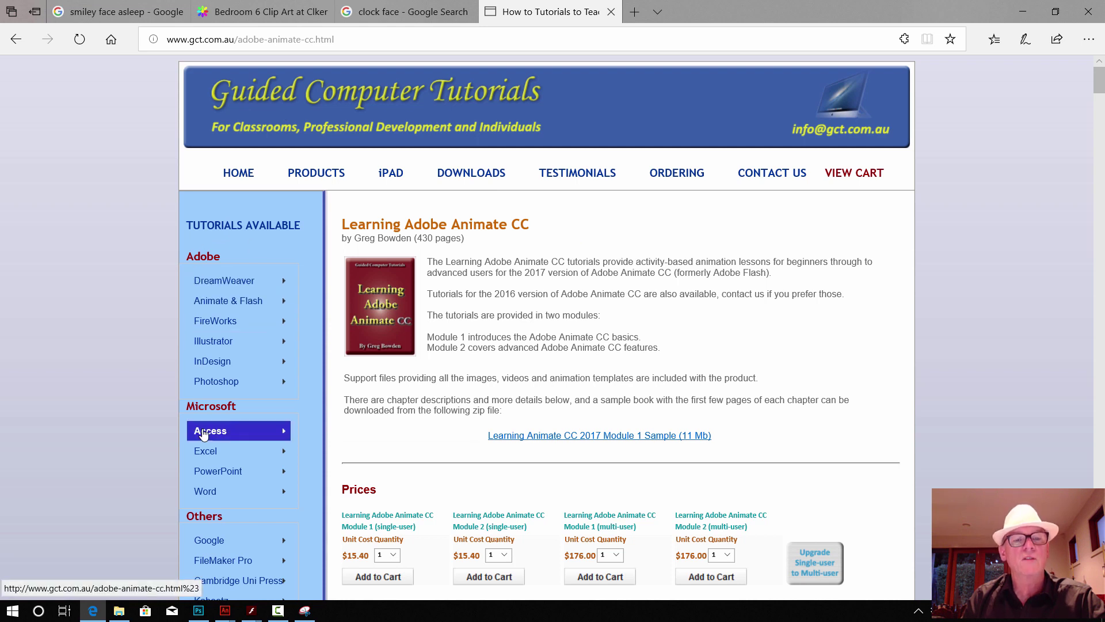
pyautogui.moveTo(223, 307)
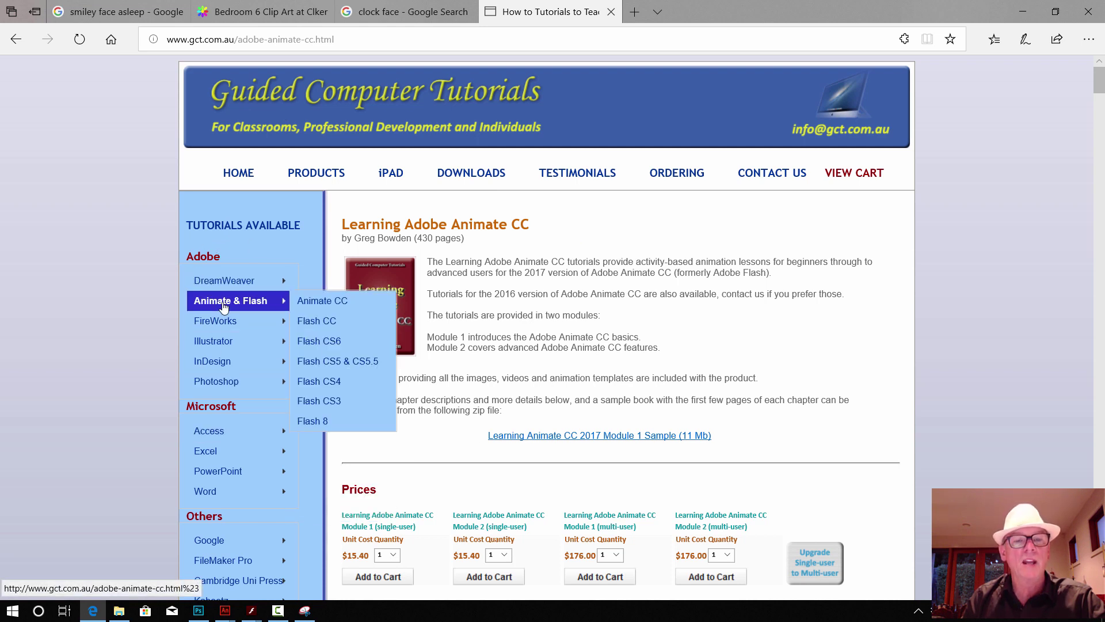
pyautogui.click(314, 300)
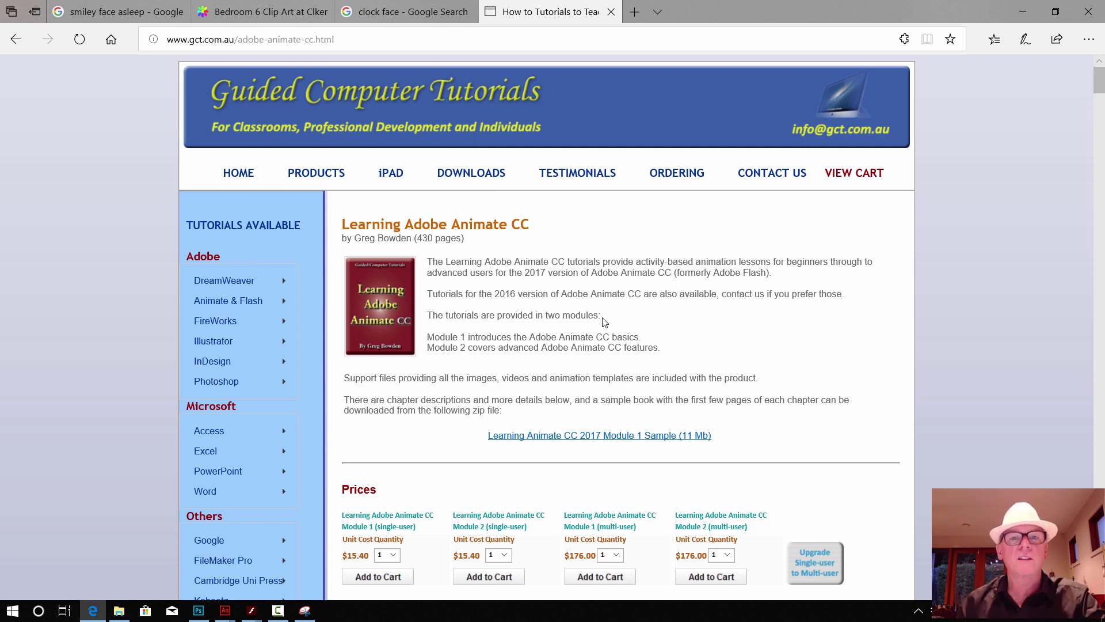
pyautogui.moveTo(232, 616)
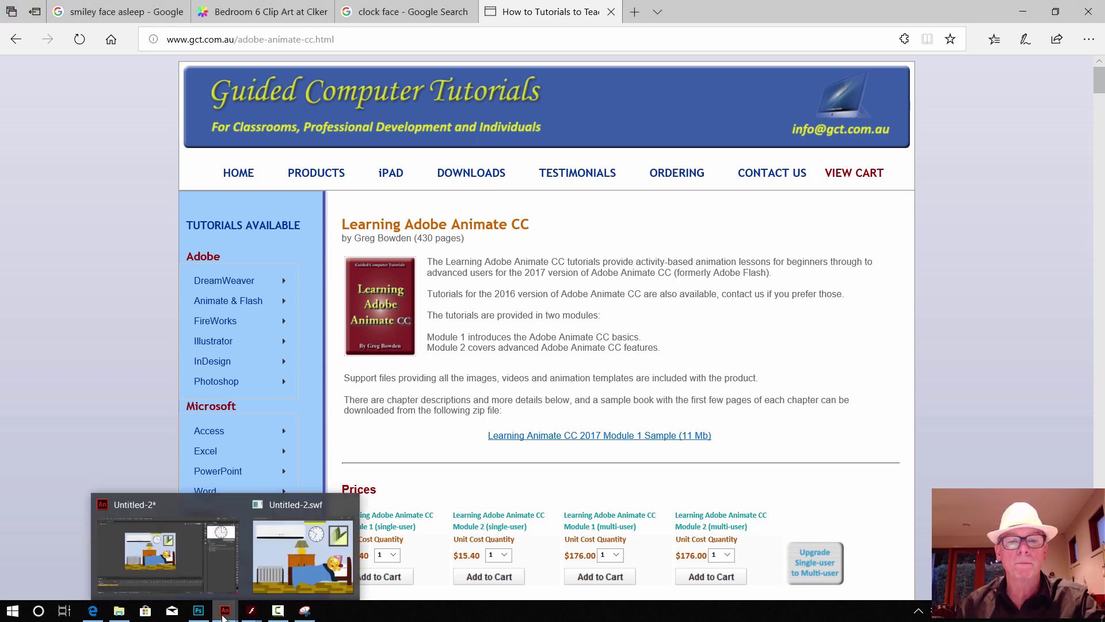
pyautogui.click(300, 555)
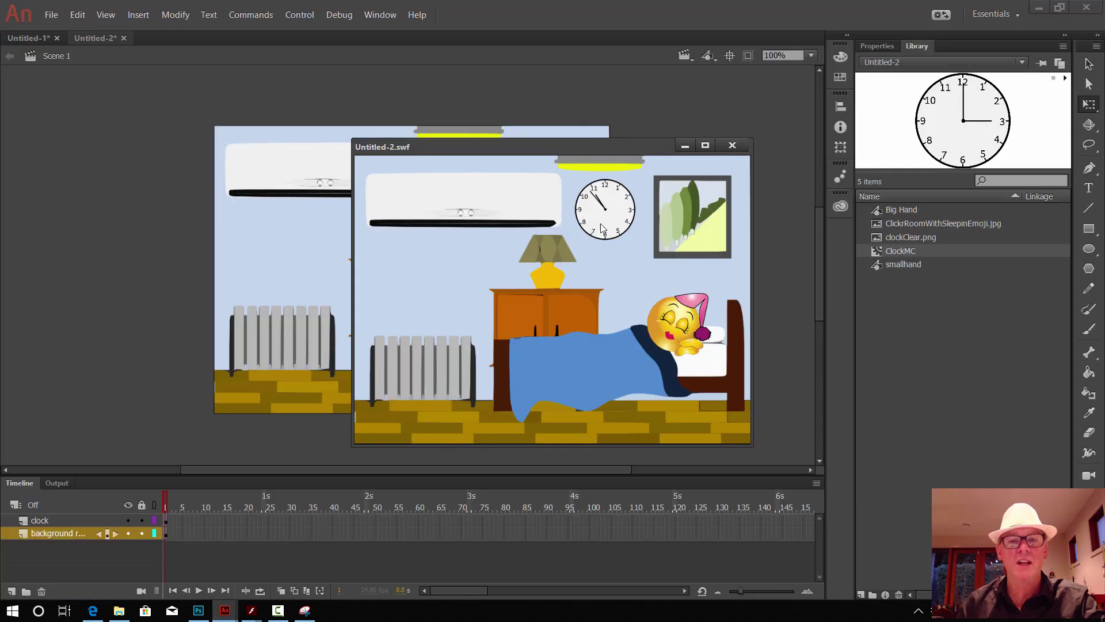